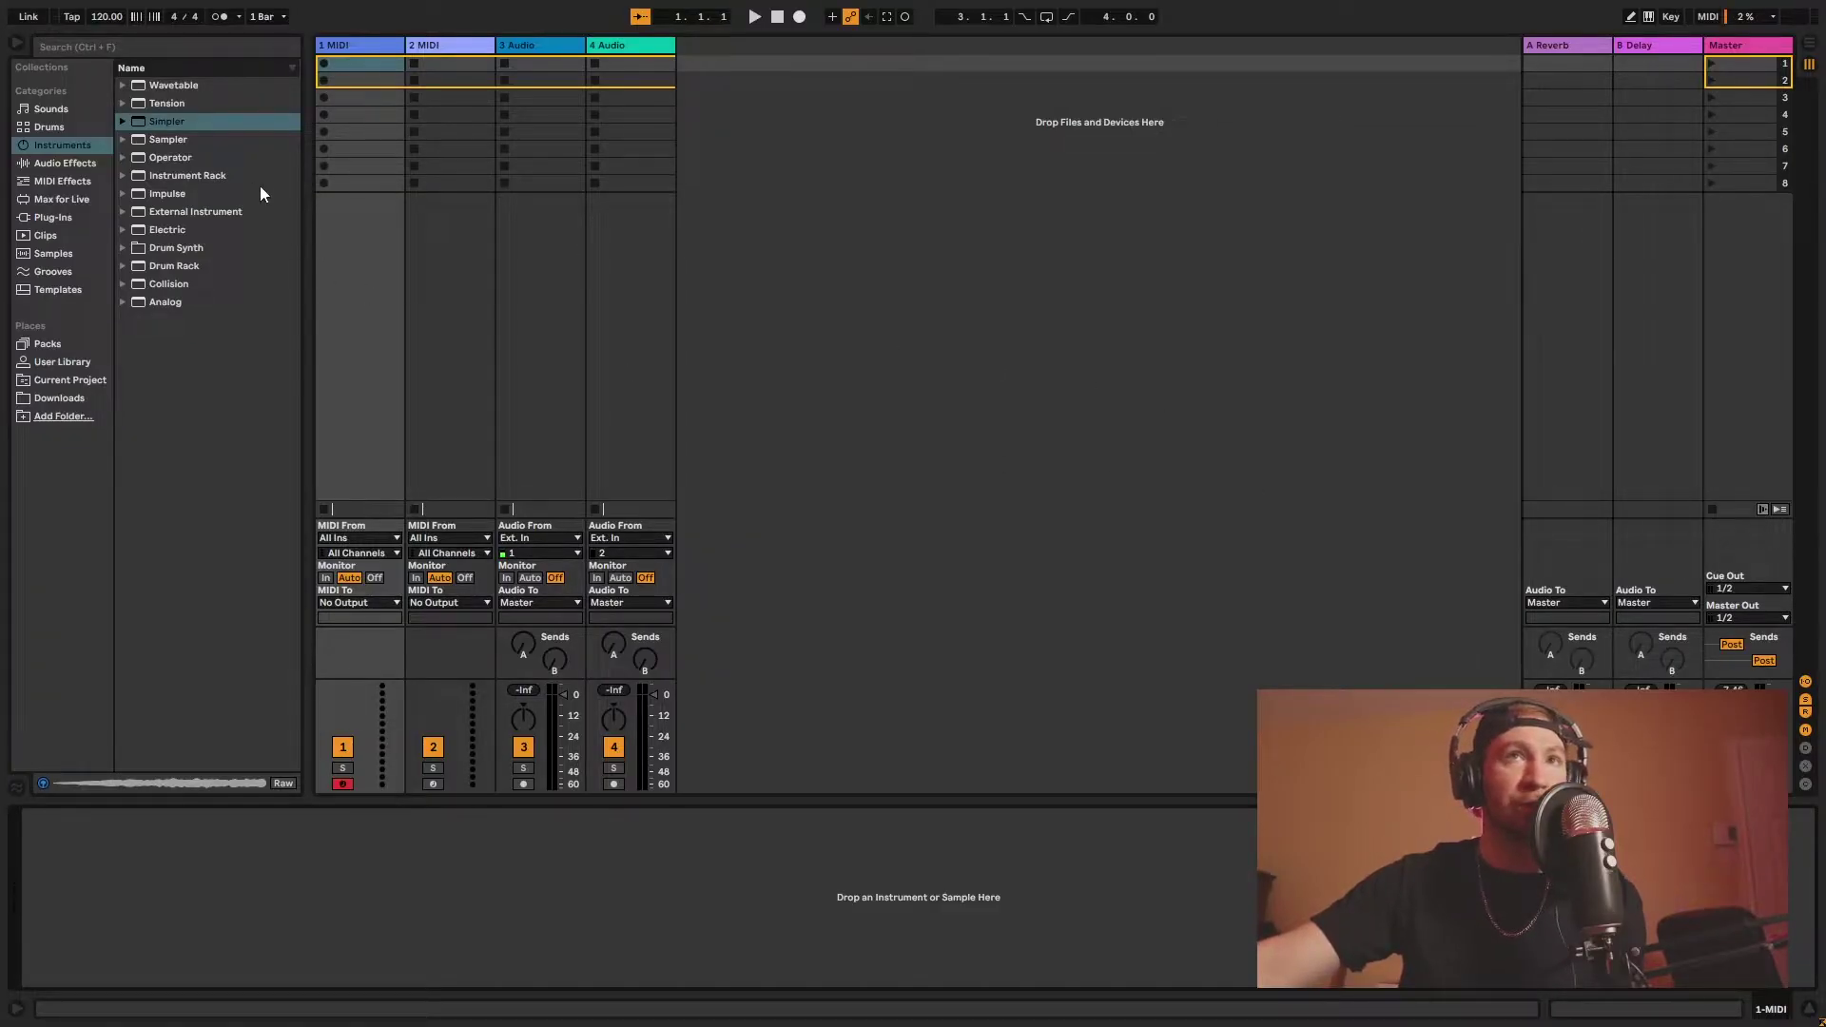
Step: Drag Simpler from Instruments onto the first MIDI track
left_click_drag(147, 122, 213, 869)
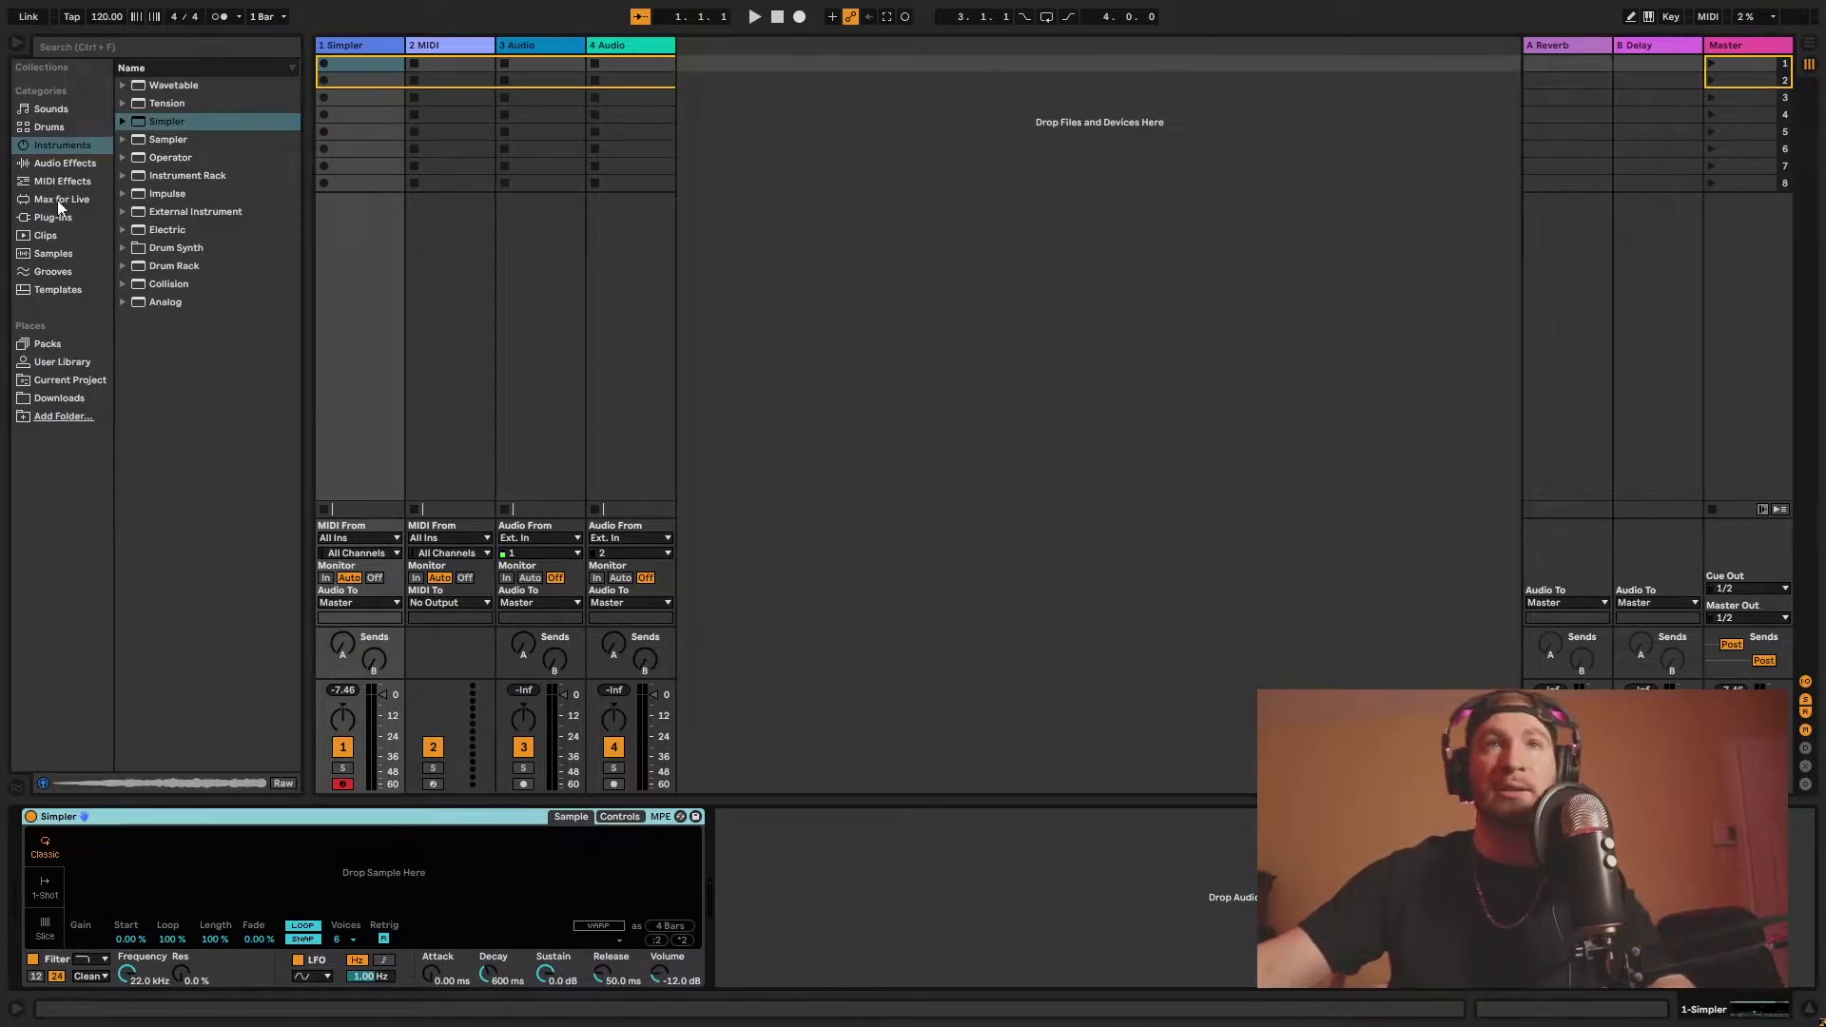
Step: Preview Vox Hey.aif in Samples, then load Vox Oh Long.aif into Simpler
left_click(53, 253)
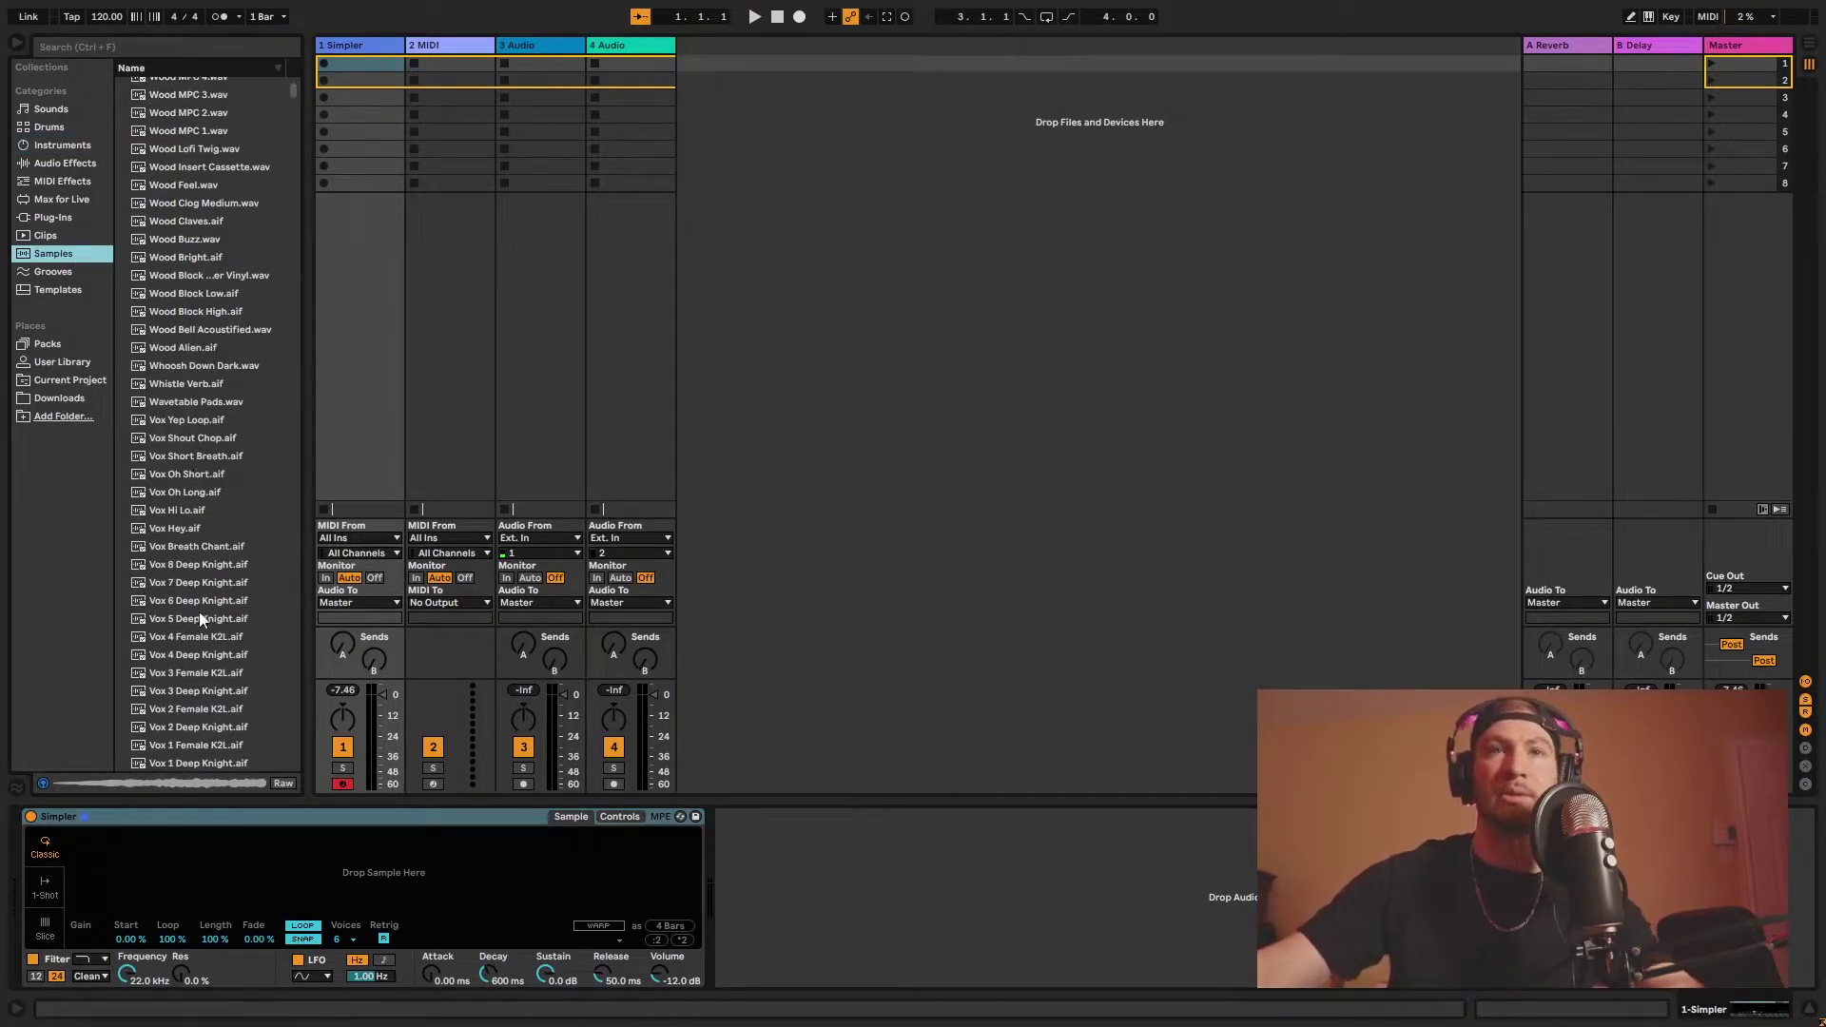
left_click(156, 529)
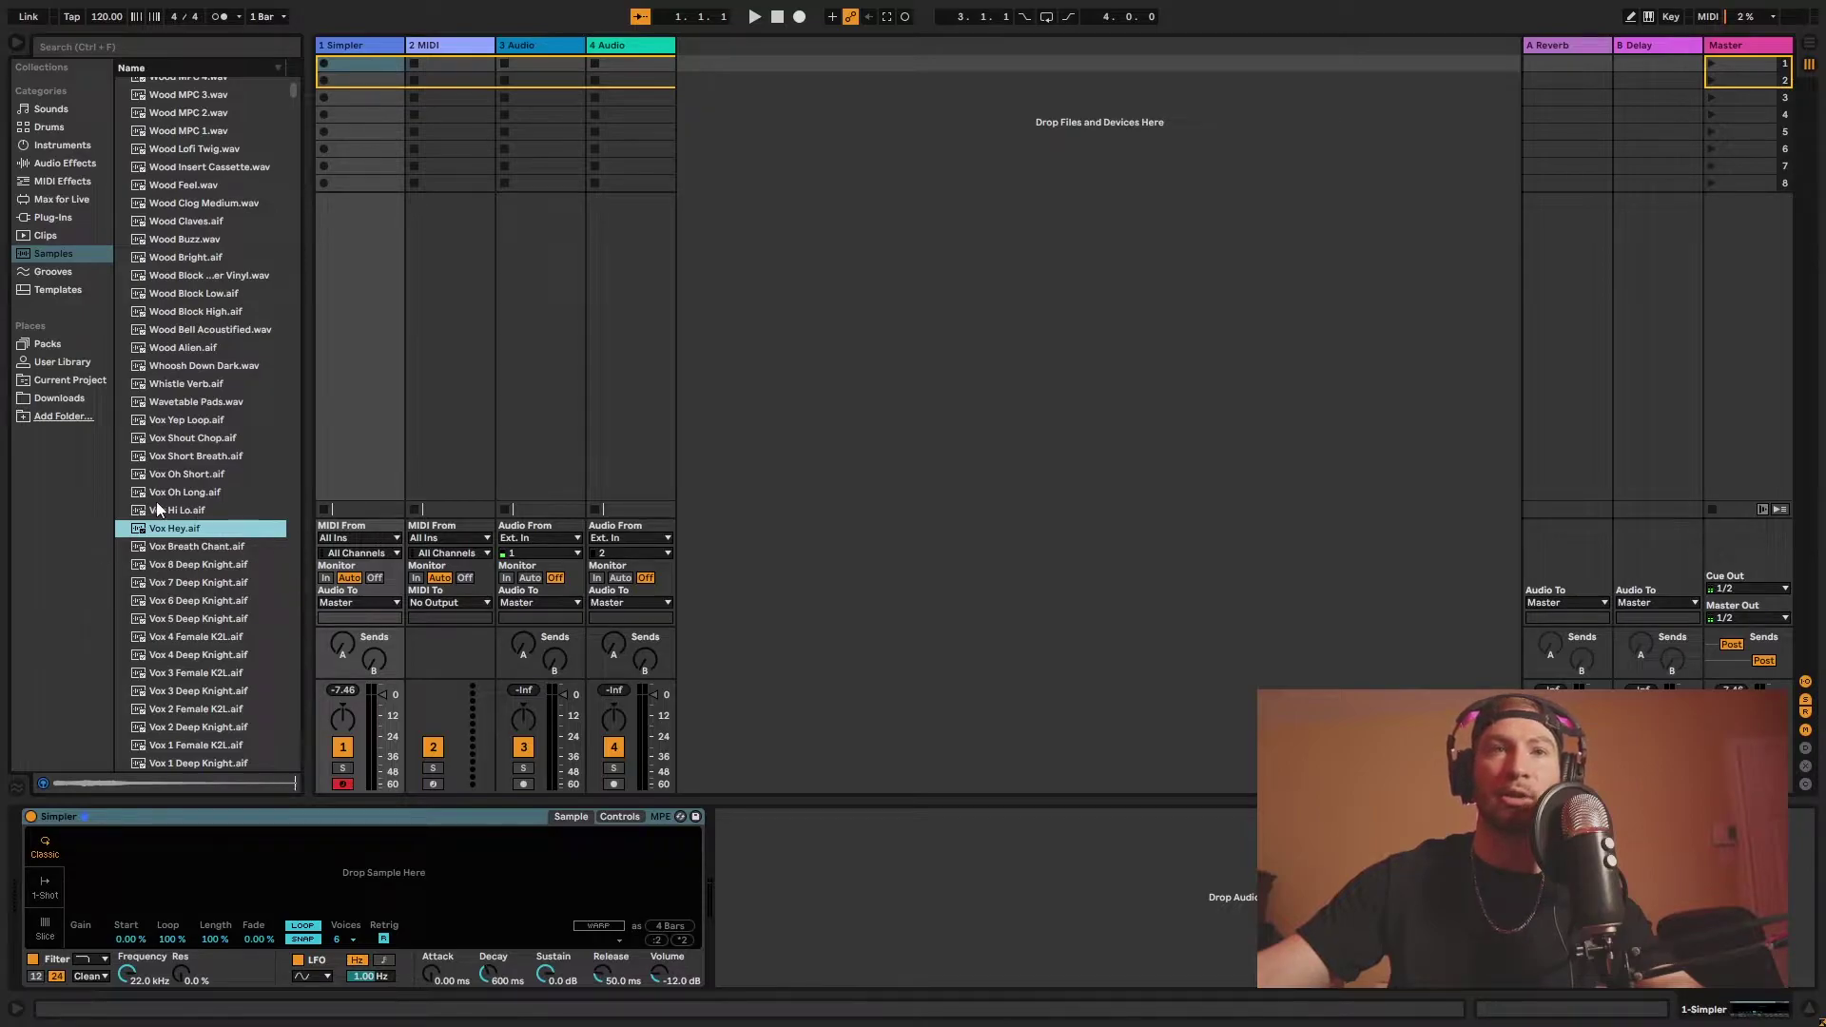
left_click(140, 496)
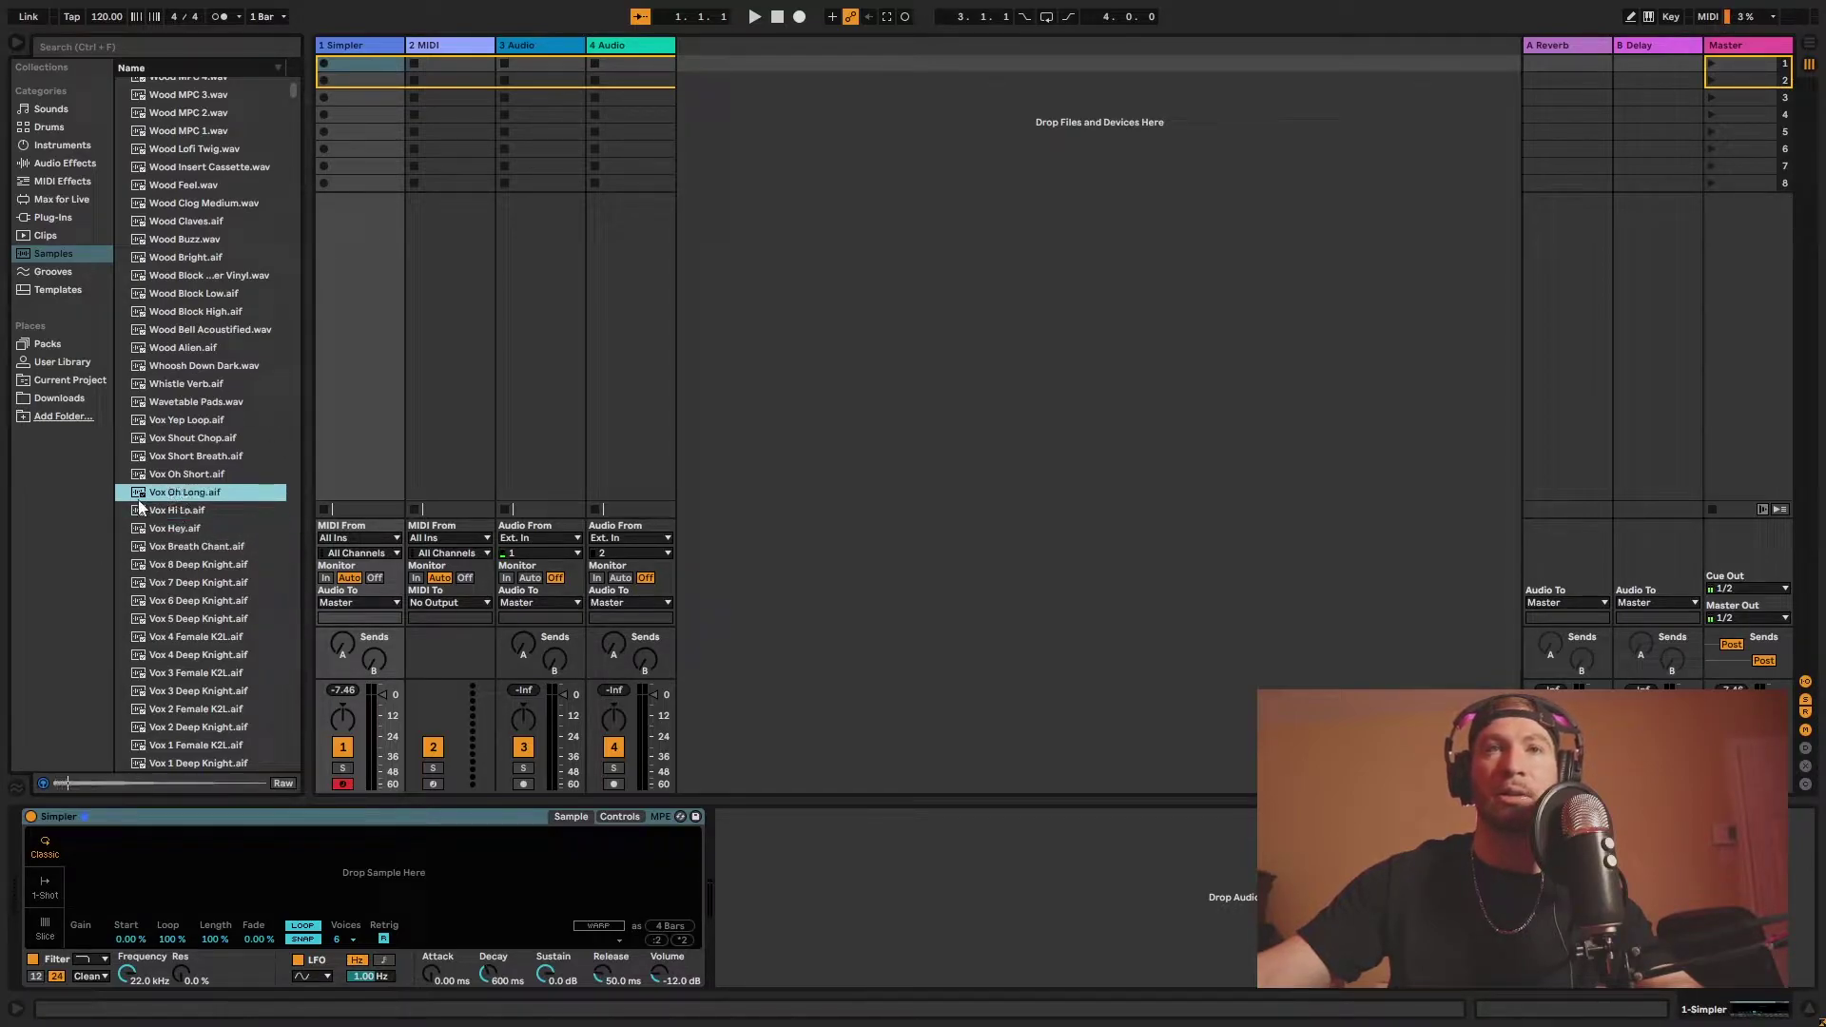
left_click_drag(238, 855, 249, 849)
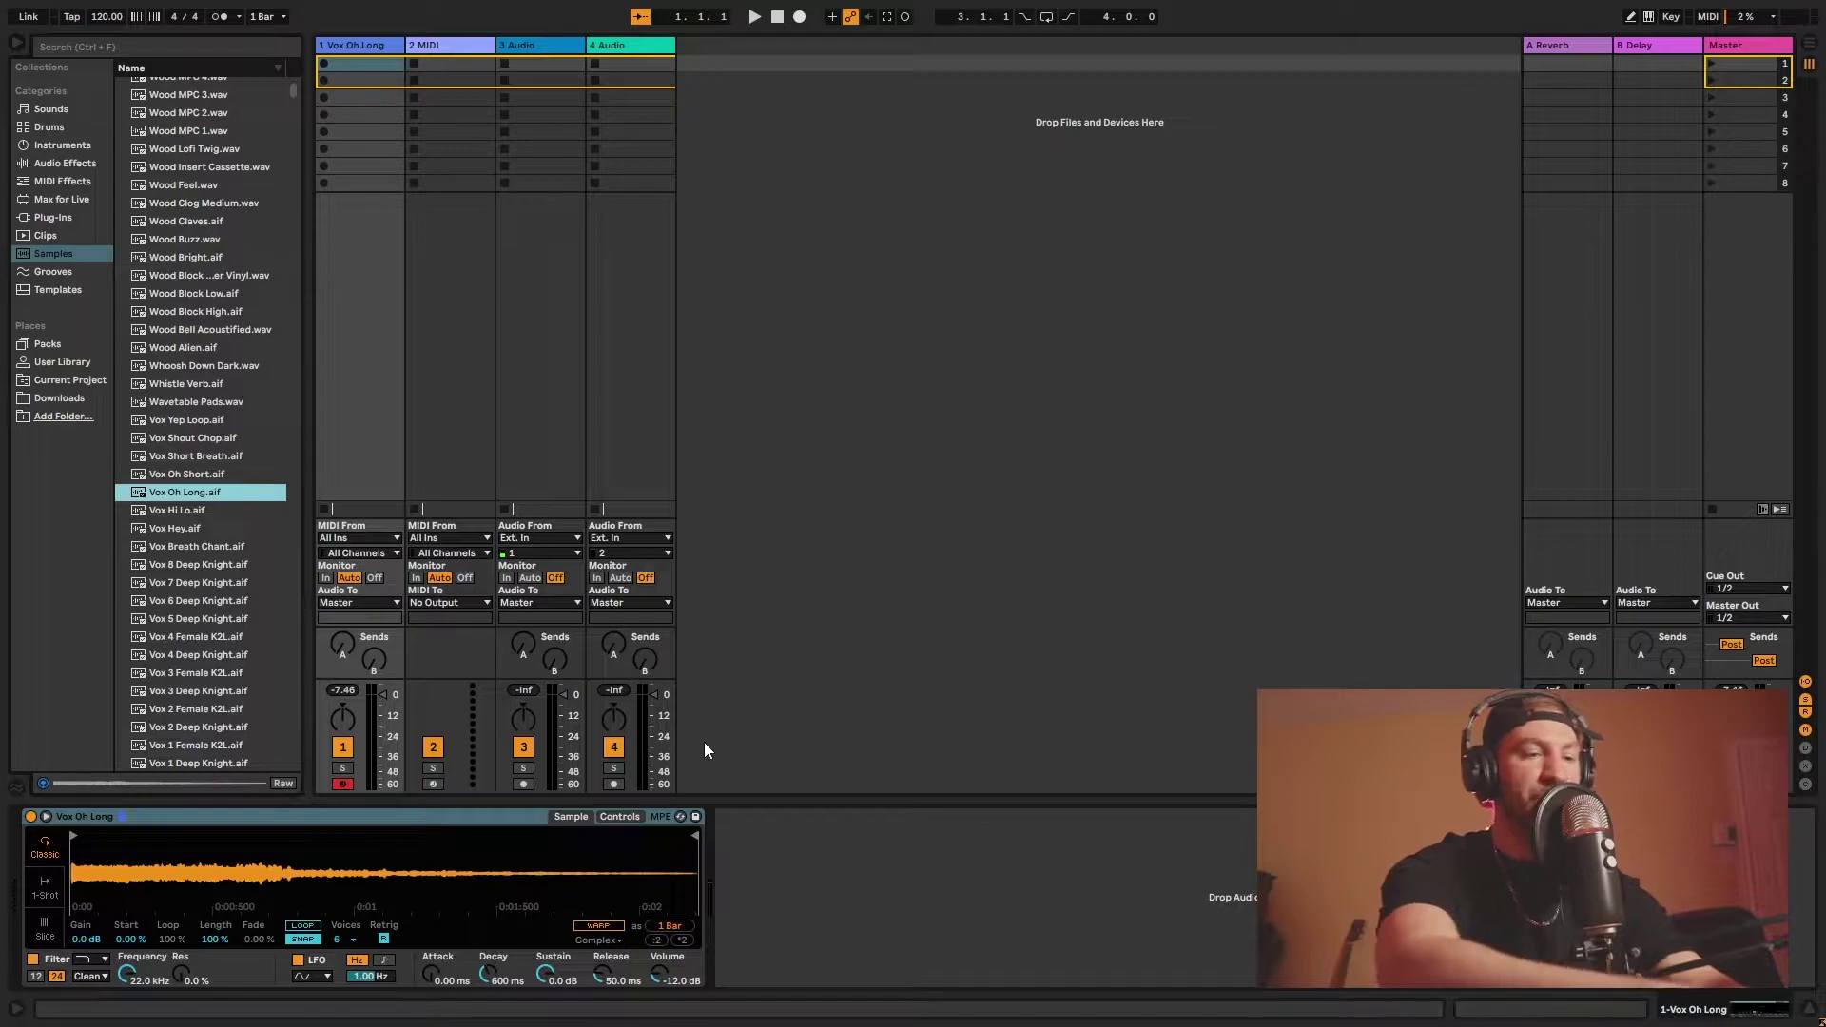
Step: Trigger the Vox Oh Long sample and open Simpler's Voices dropdown
key("a")
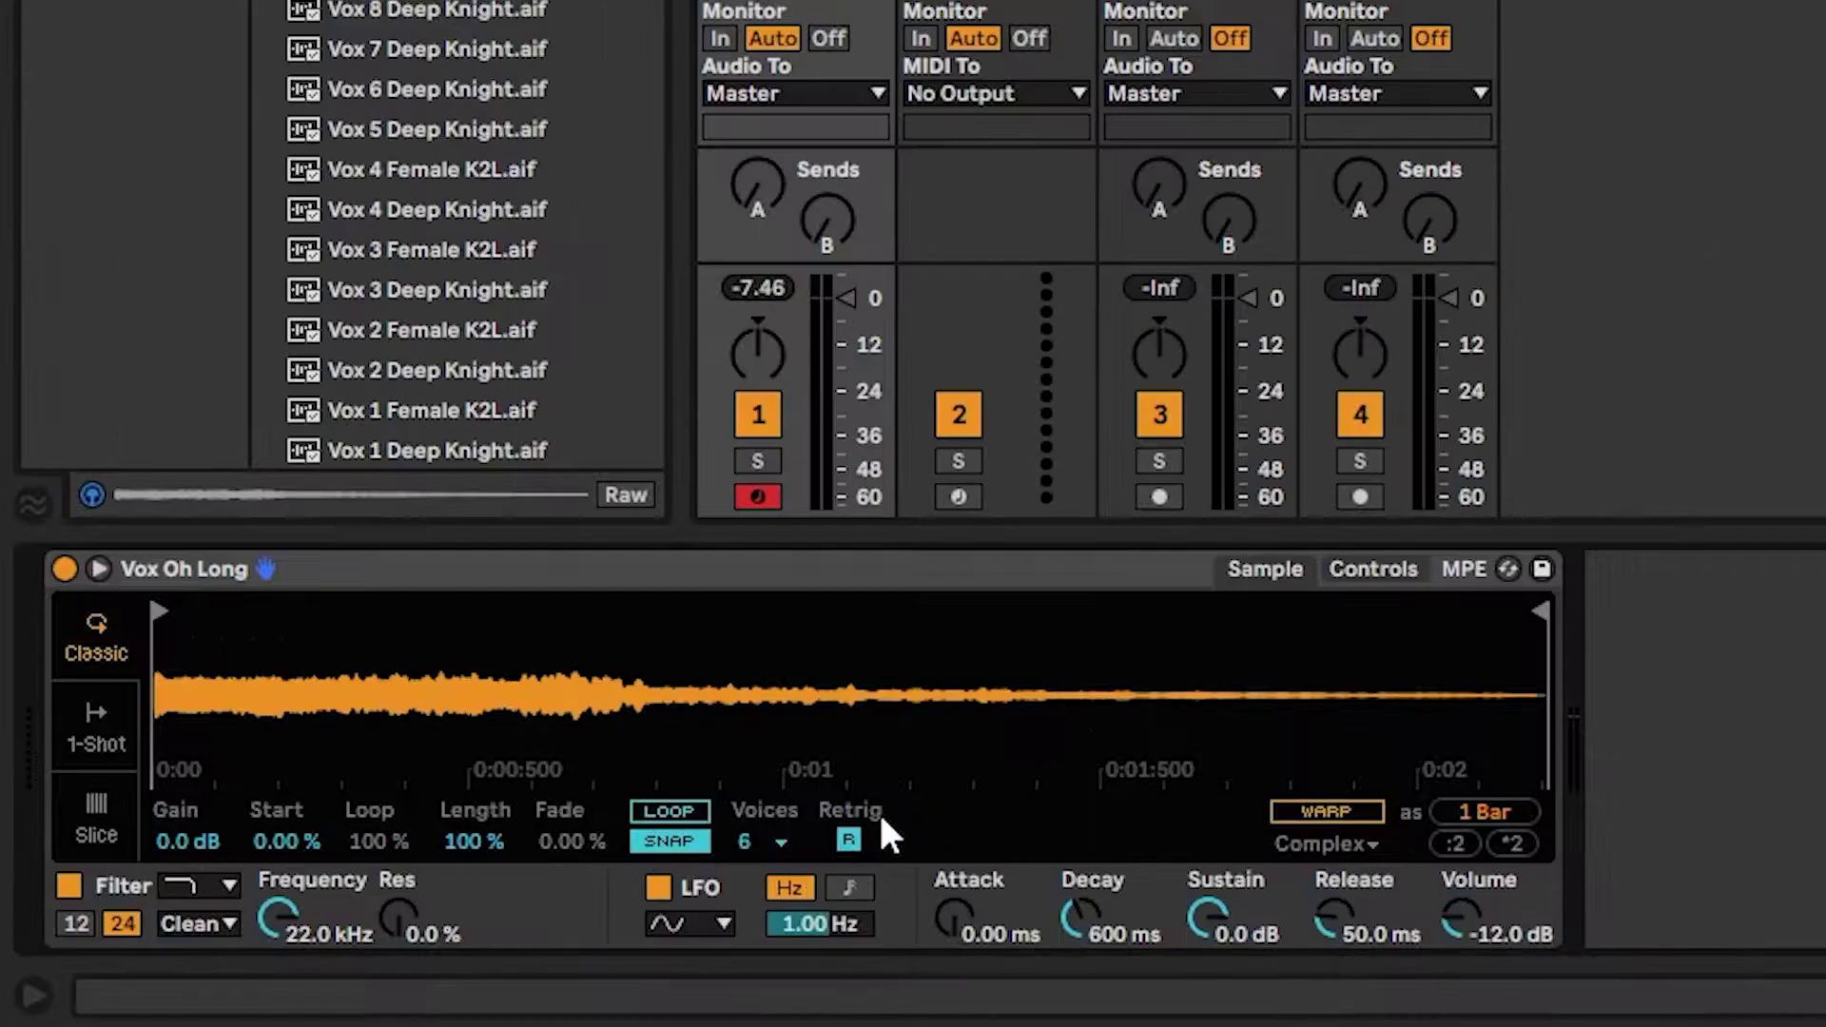
left_click(343, 939)
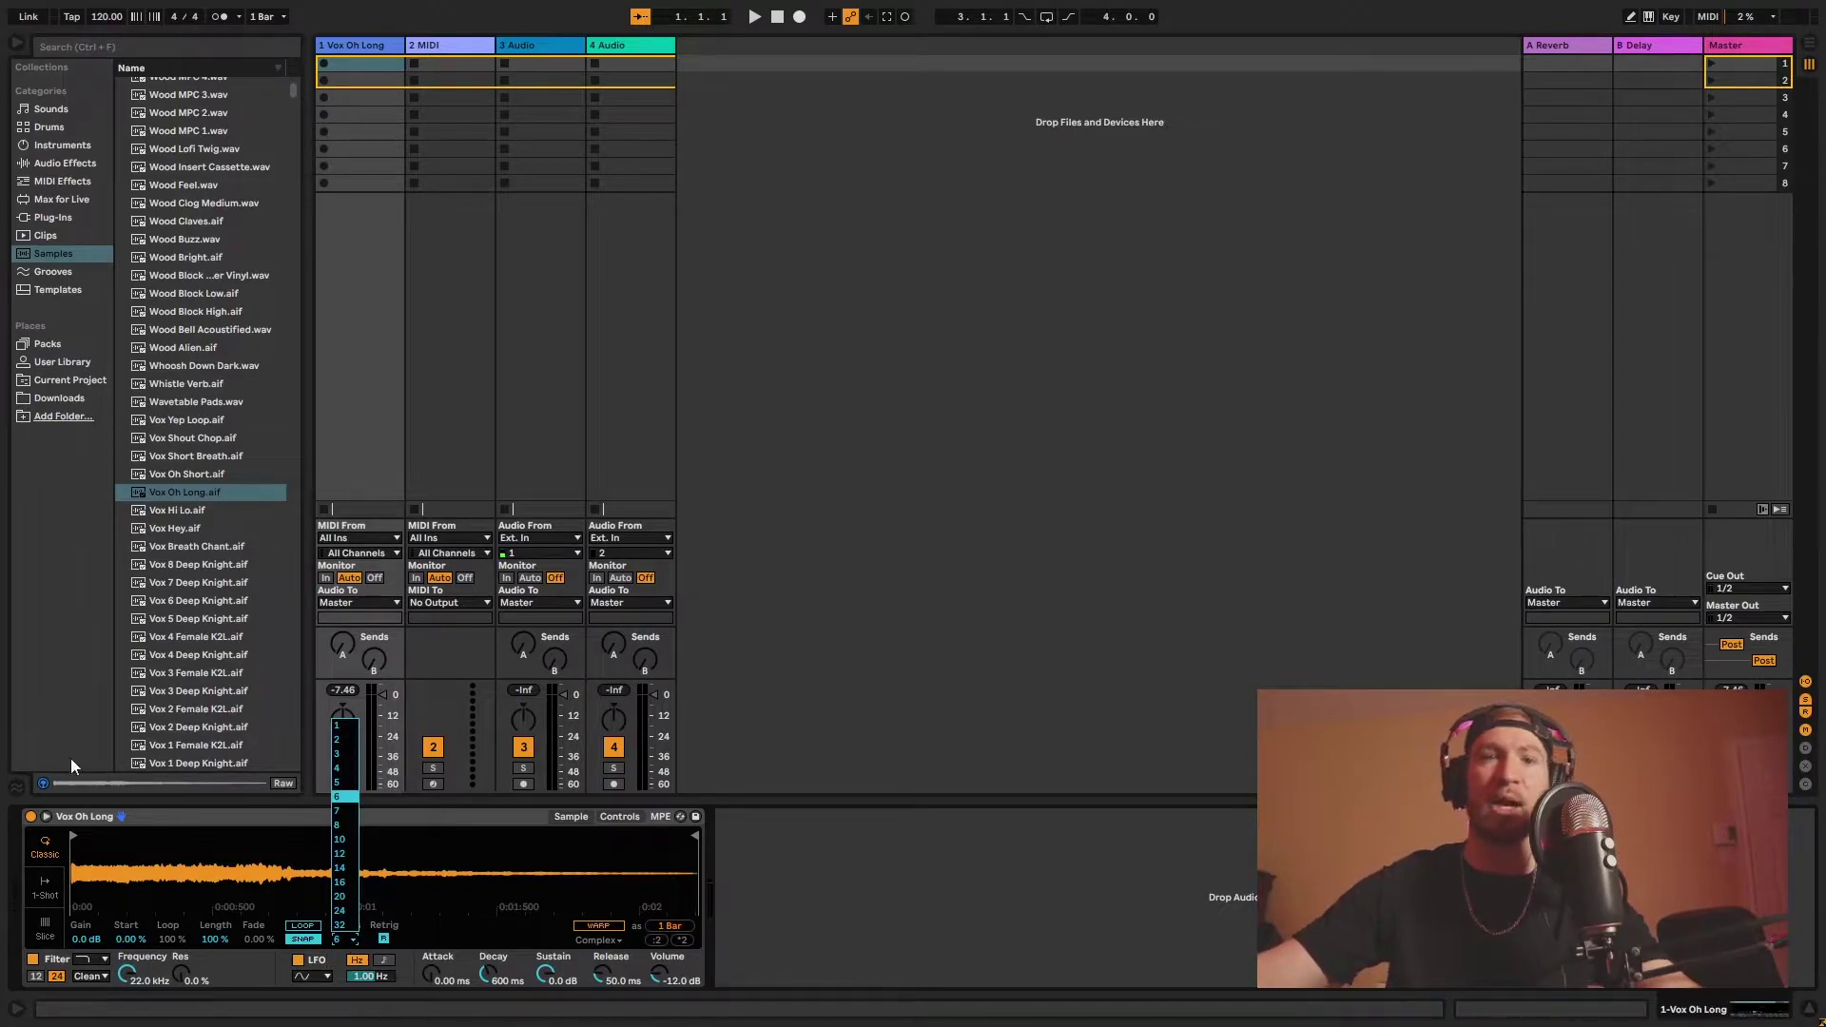
Step: Audition the sample in One-Shot mode, then return to Classic and retrigger it twice
left_click(36, 896)
left_click(48, 894)
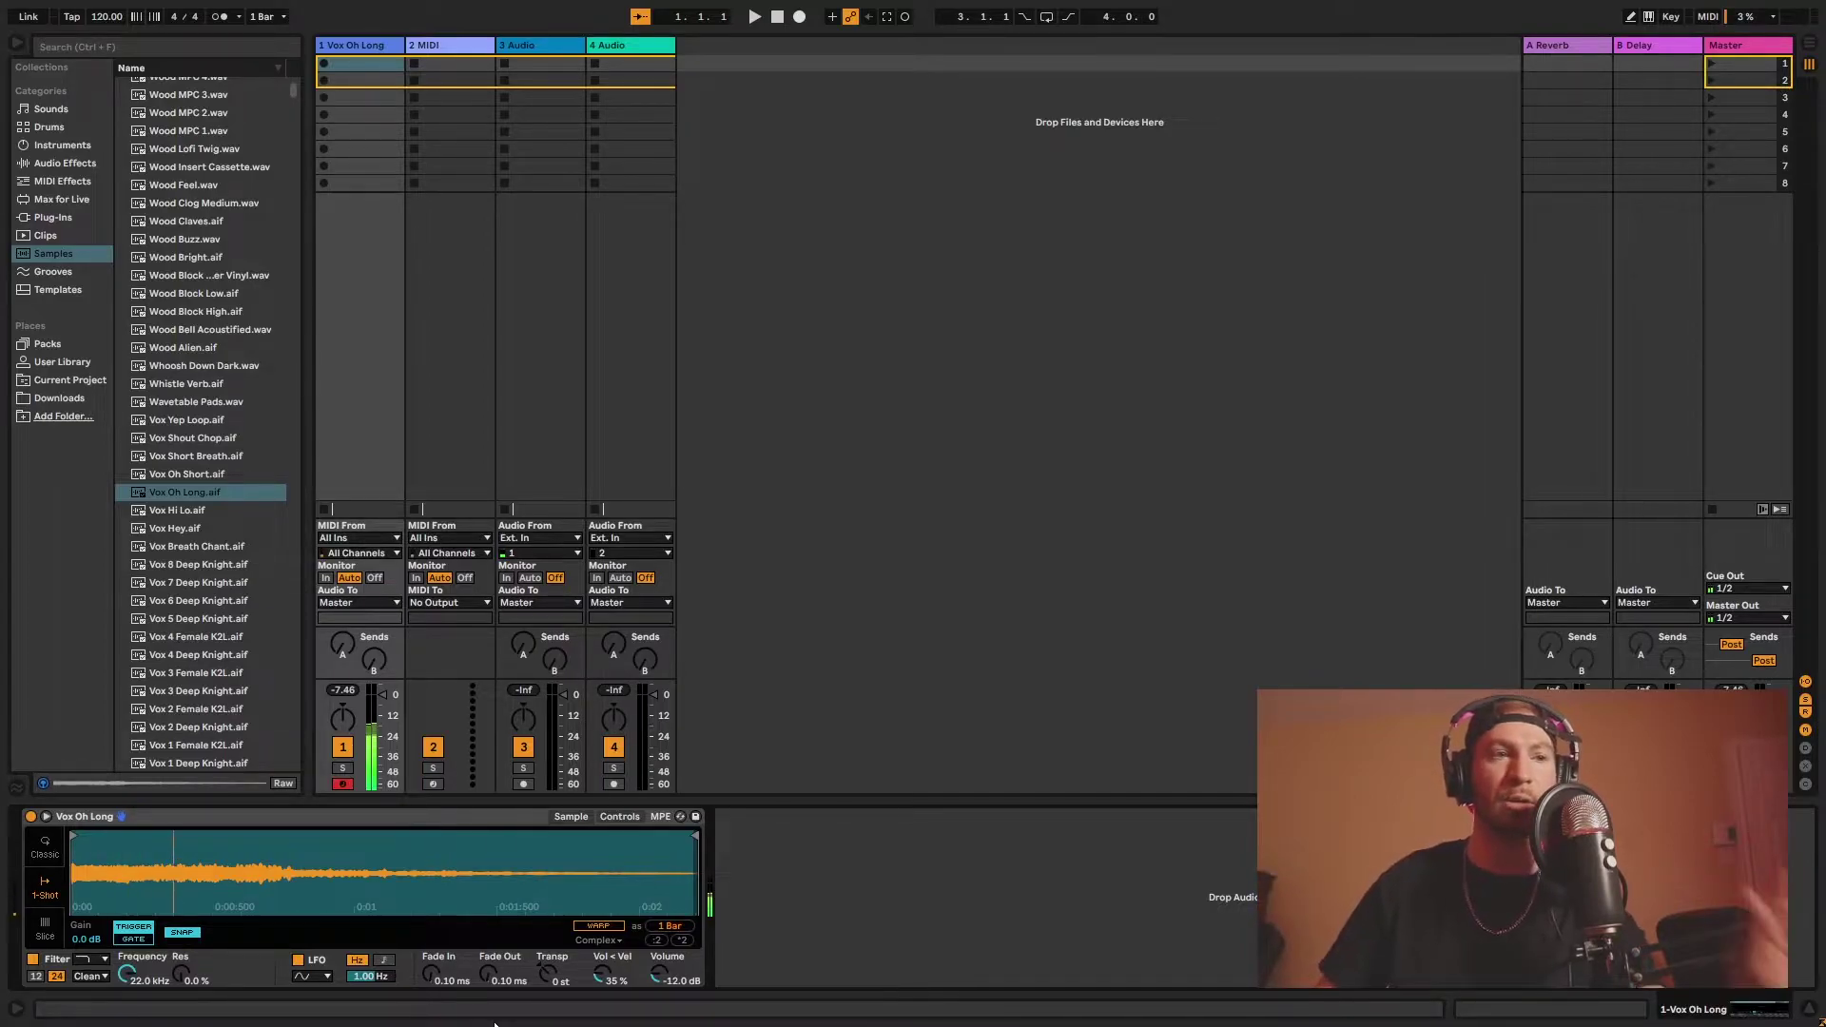
left_click(42, 859)
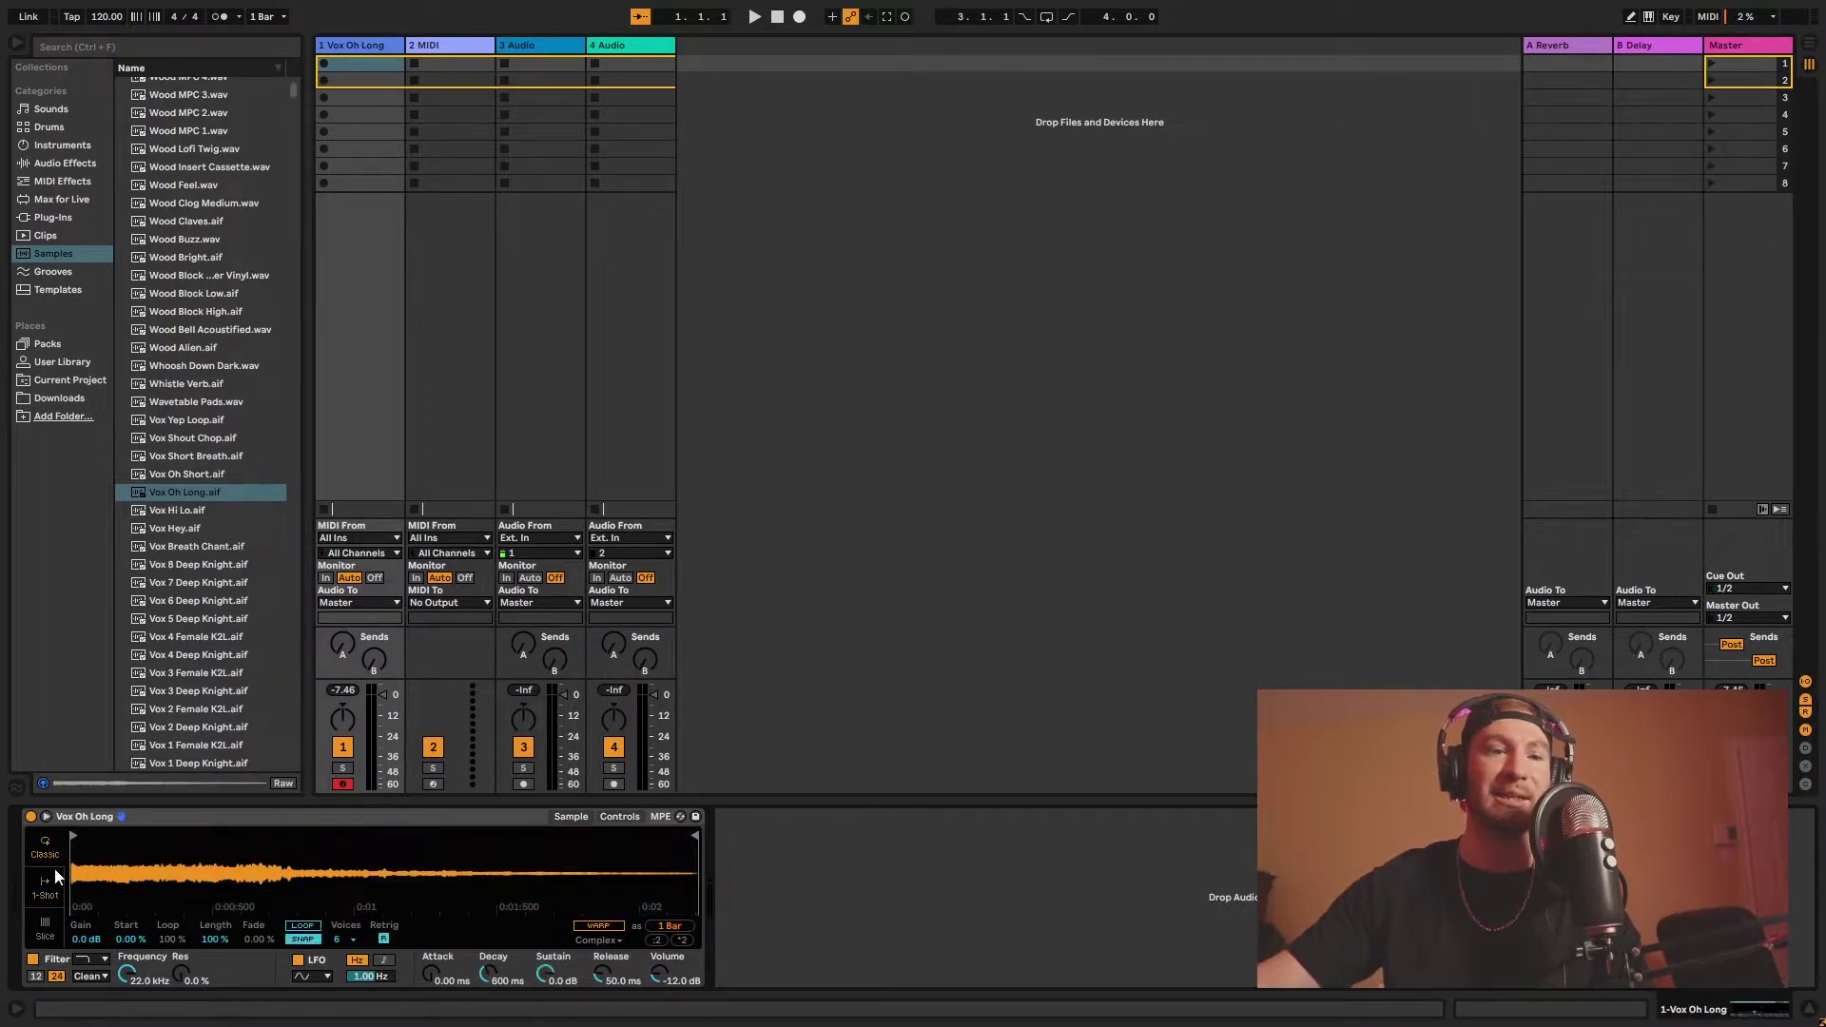
key("a")
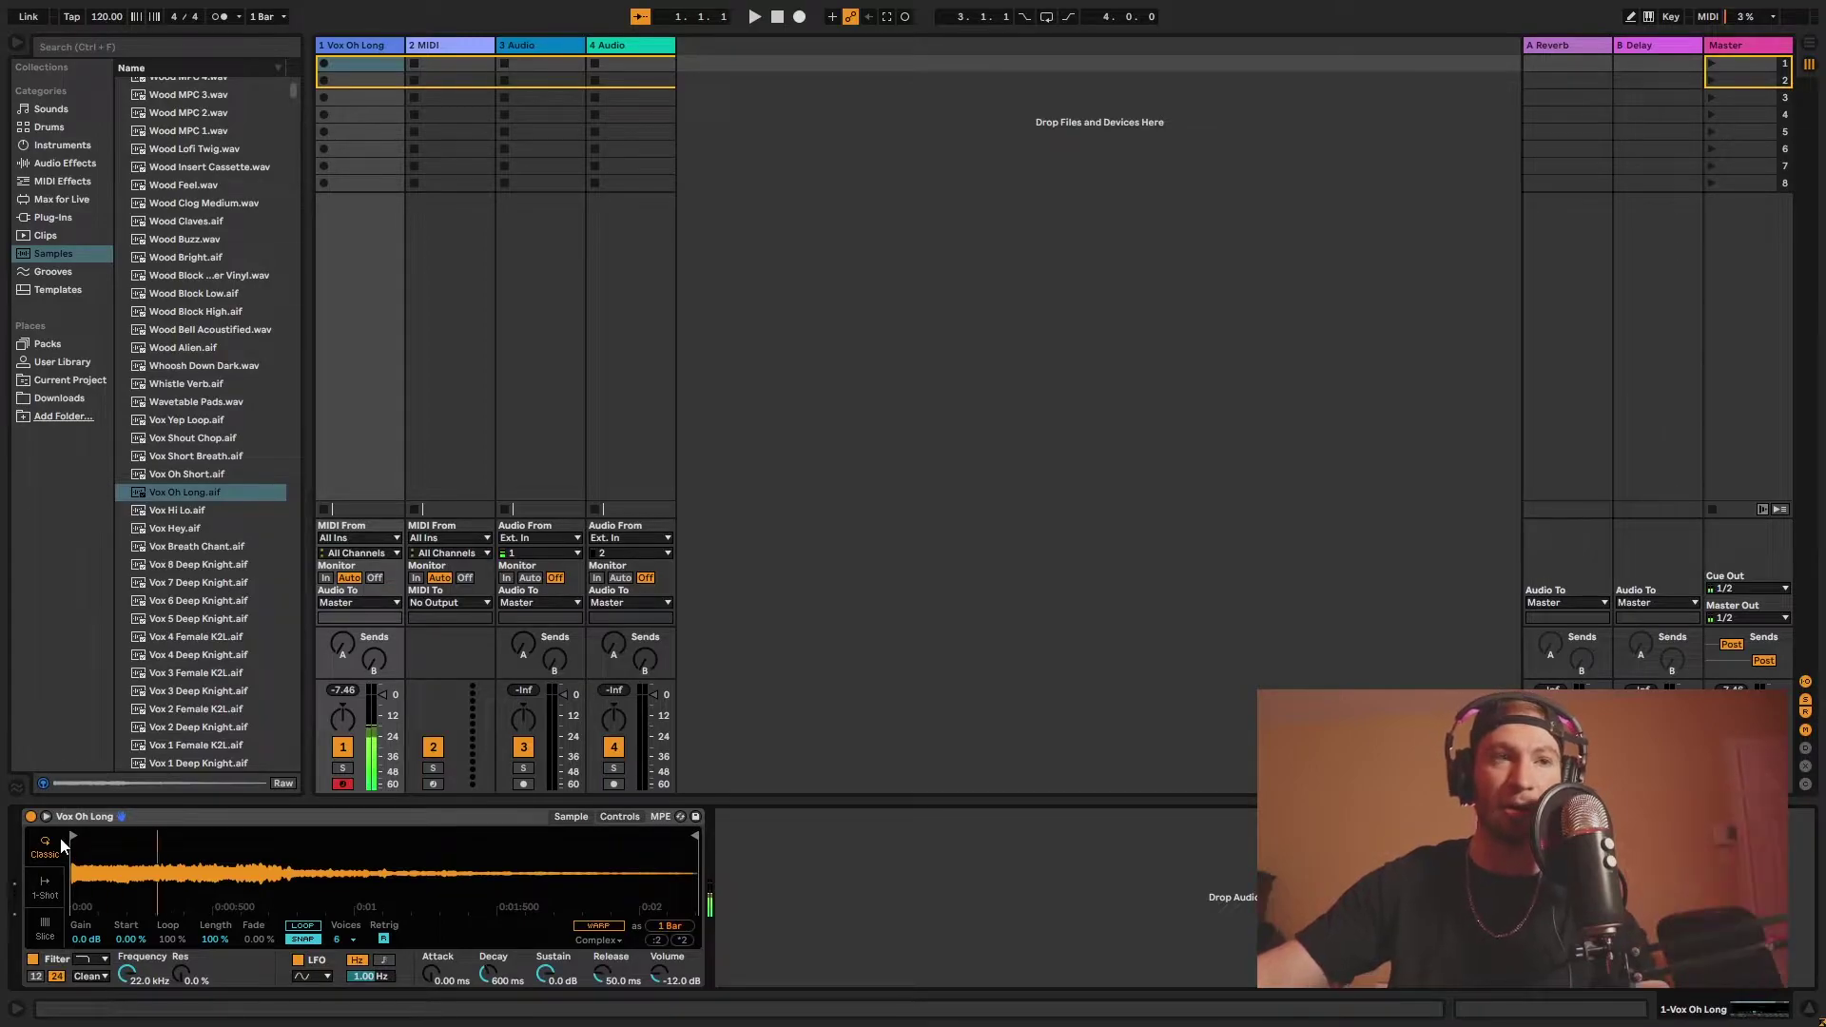
key("a")
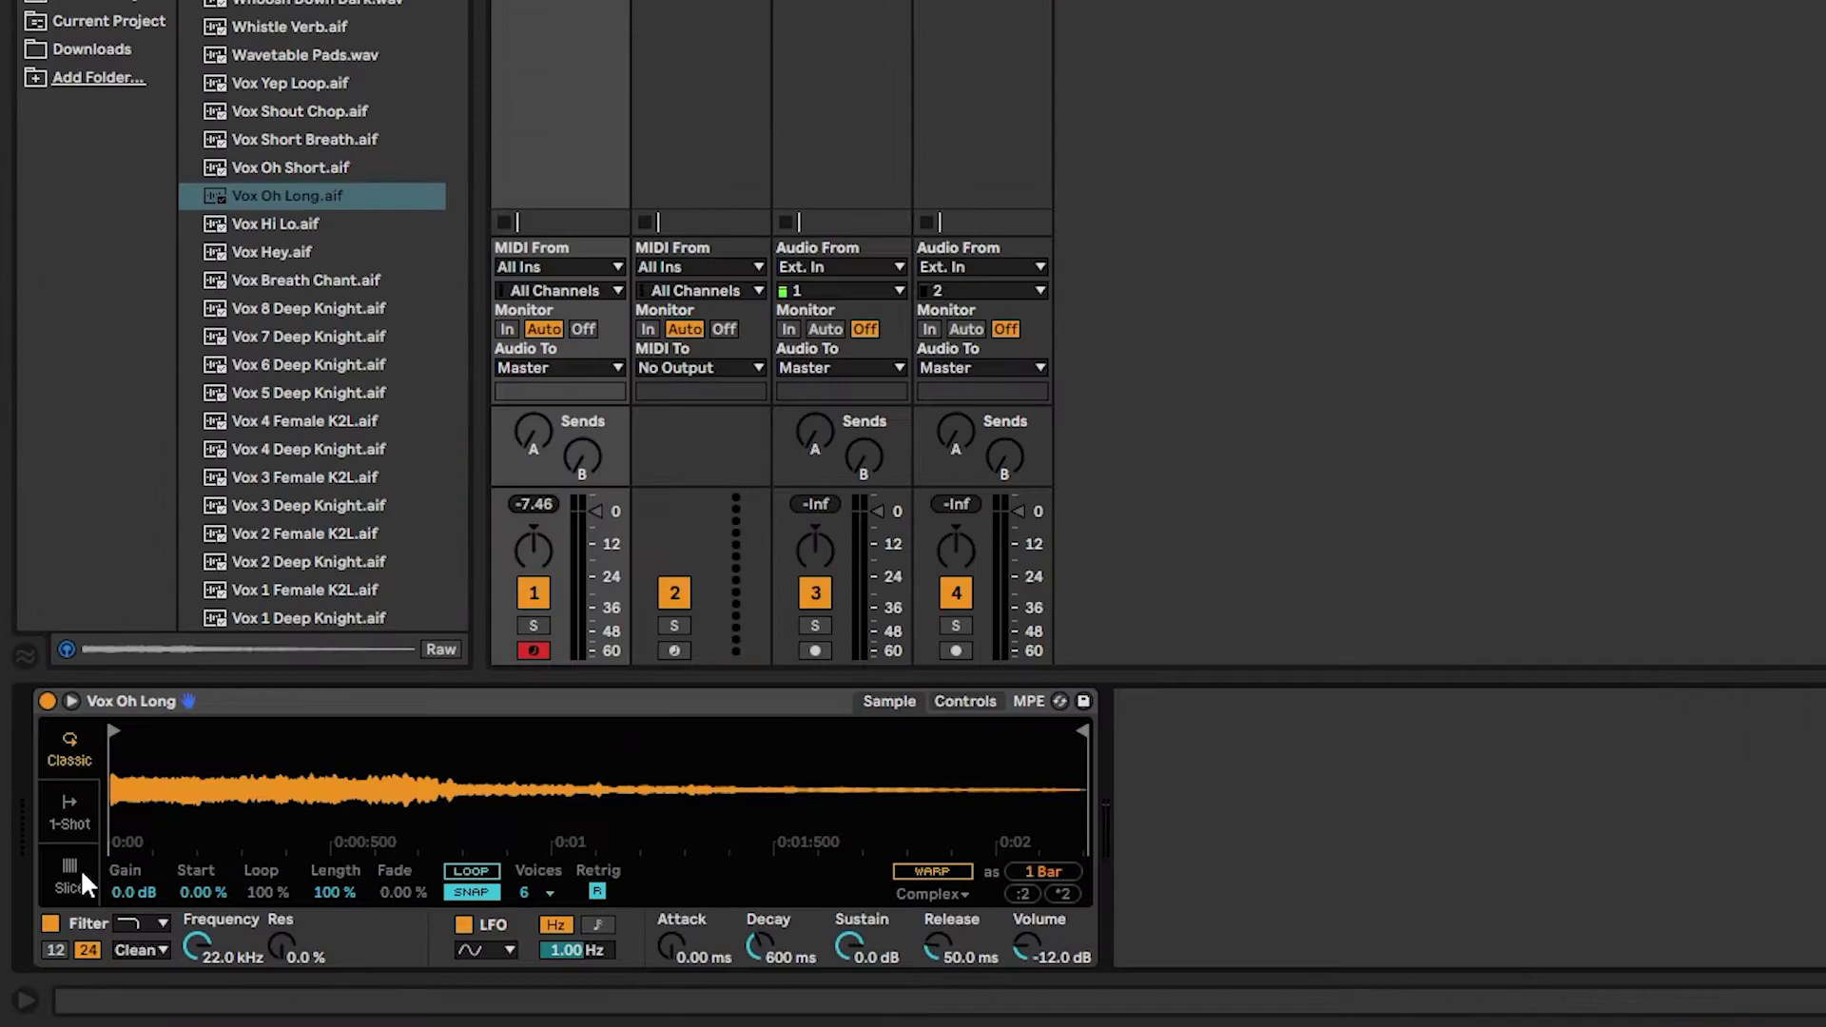
Step: Switch Simpler to Slice mode and move one slice marker earlier in the waveform
left_click(45, 925)
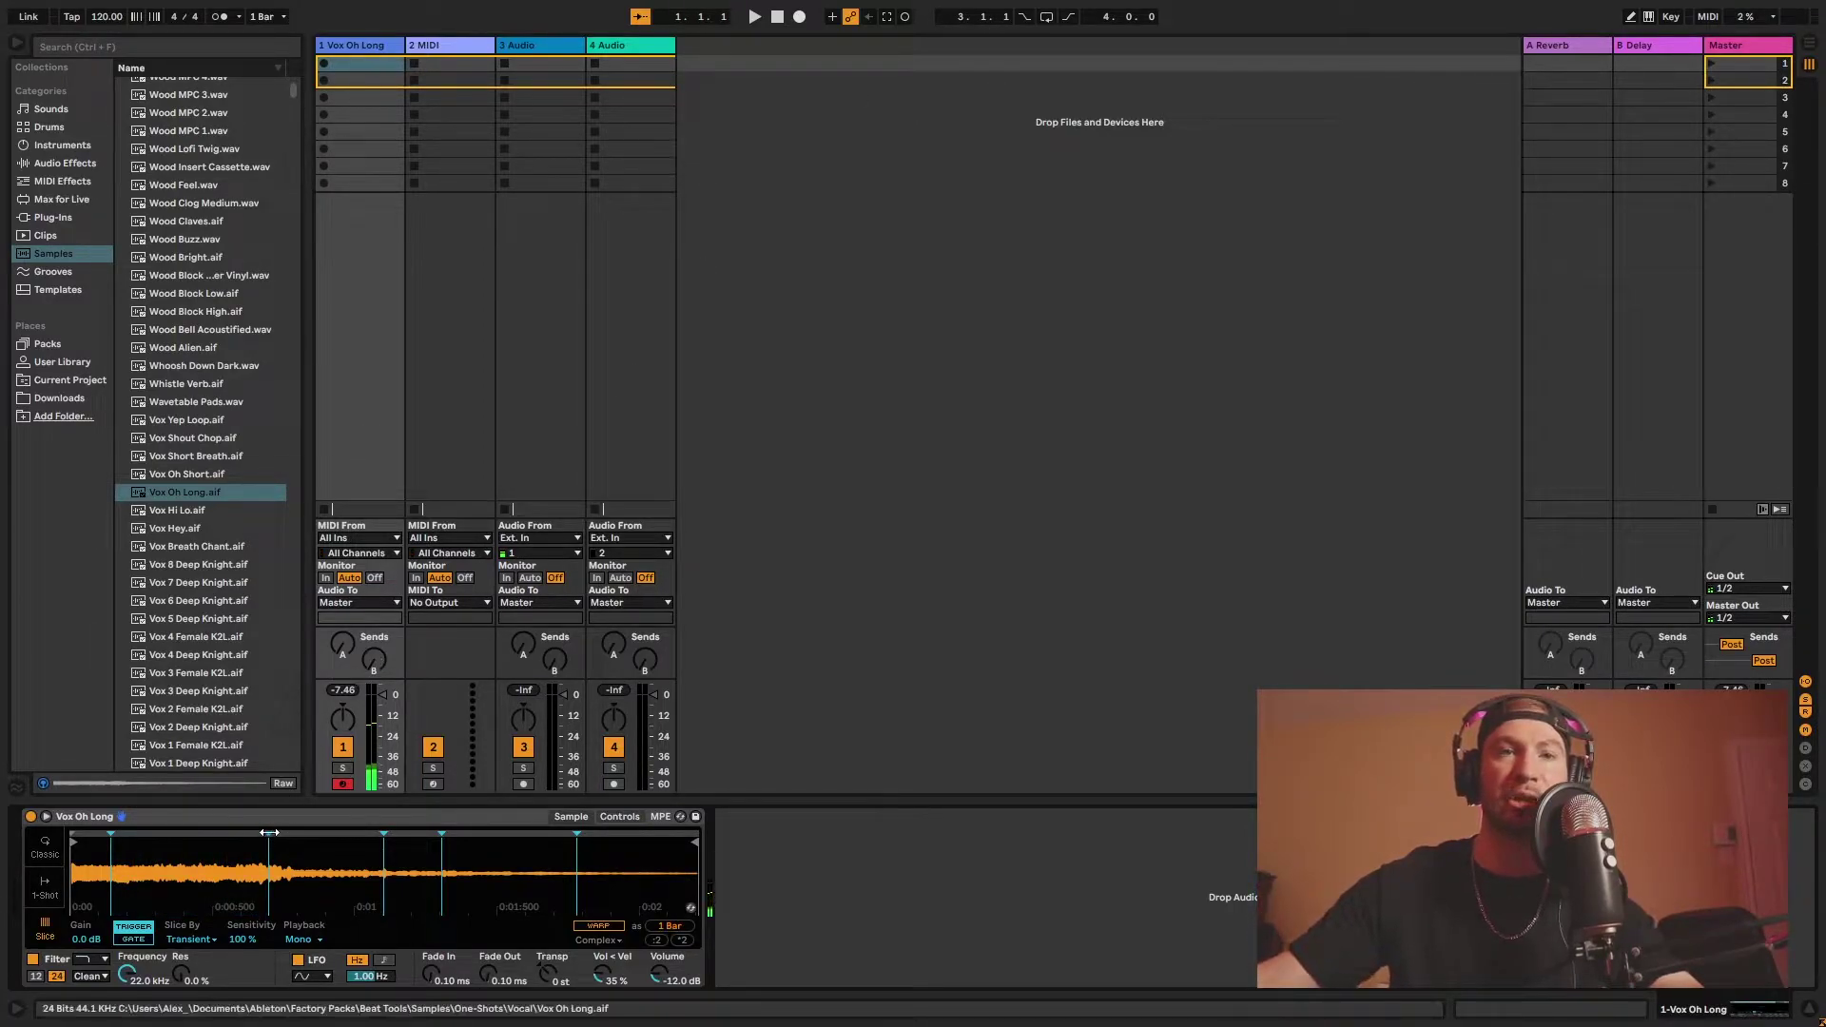
left_click_drag(384, 835, 182, 835)
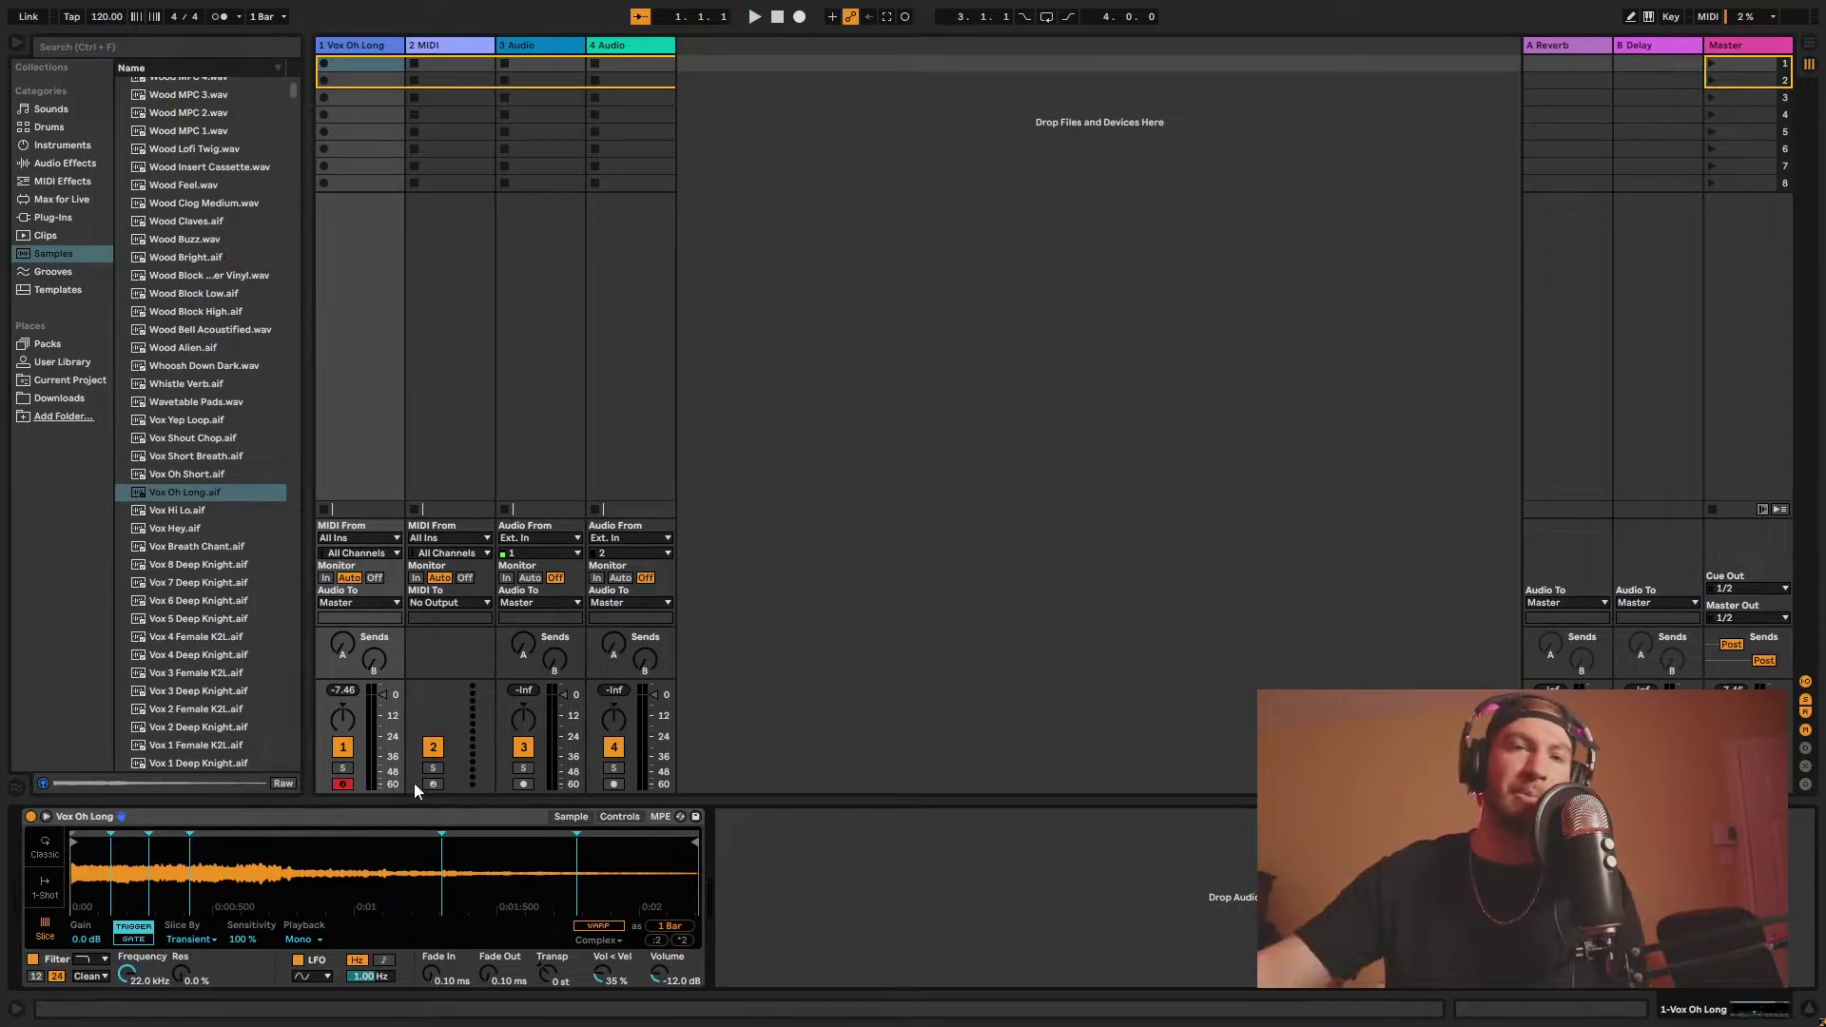
Step: Return Simpler to Classic mode and pick a different filter type
left_click(44, 845)
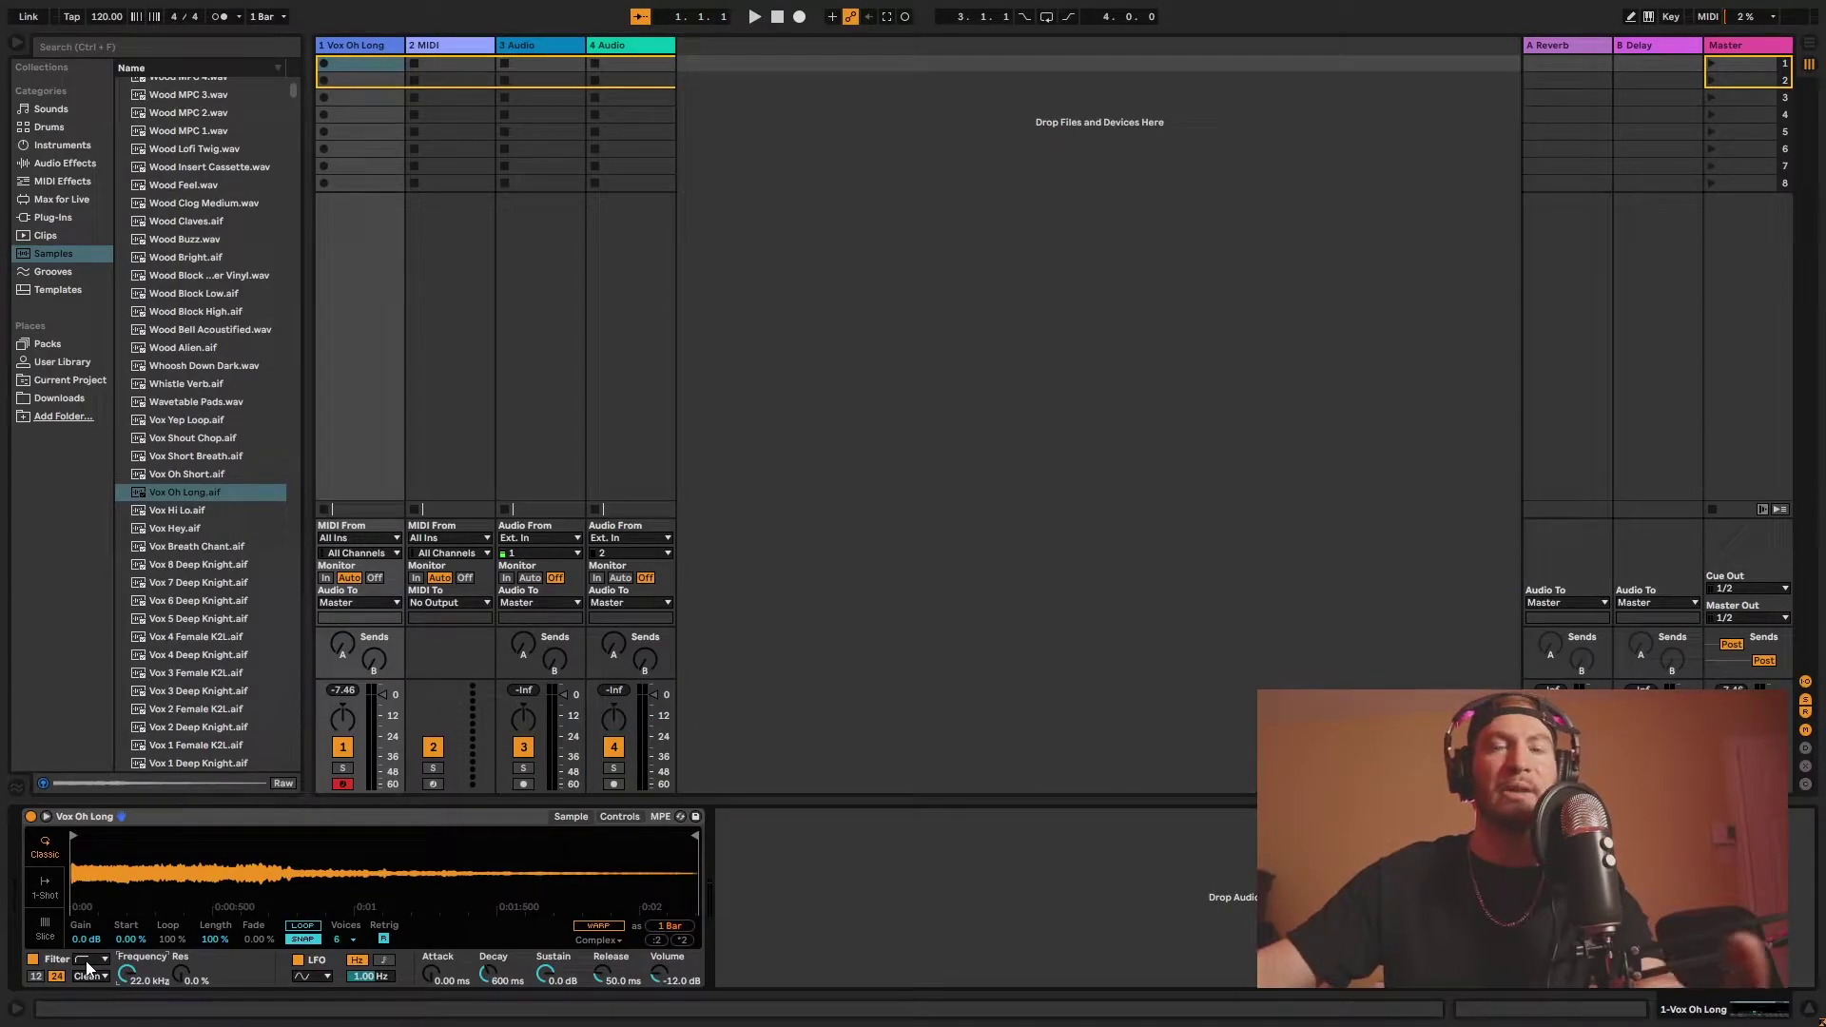
left_click(120, 934)
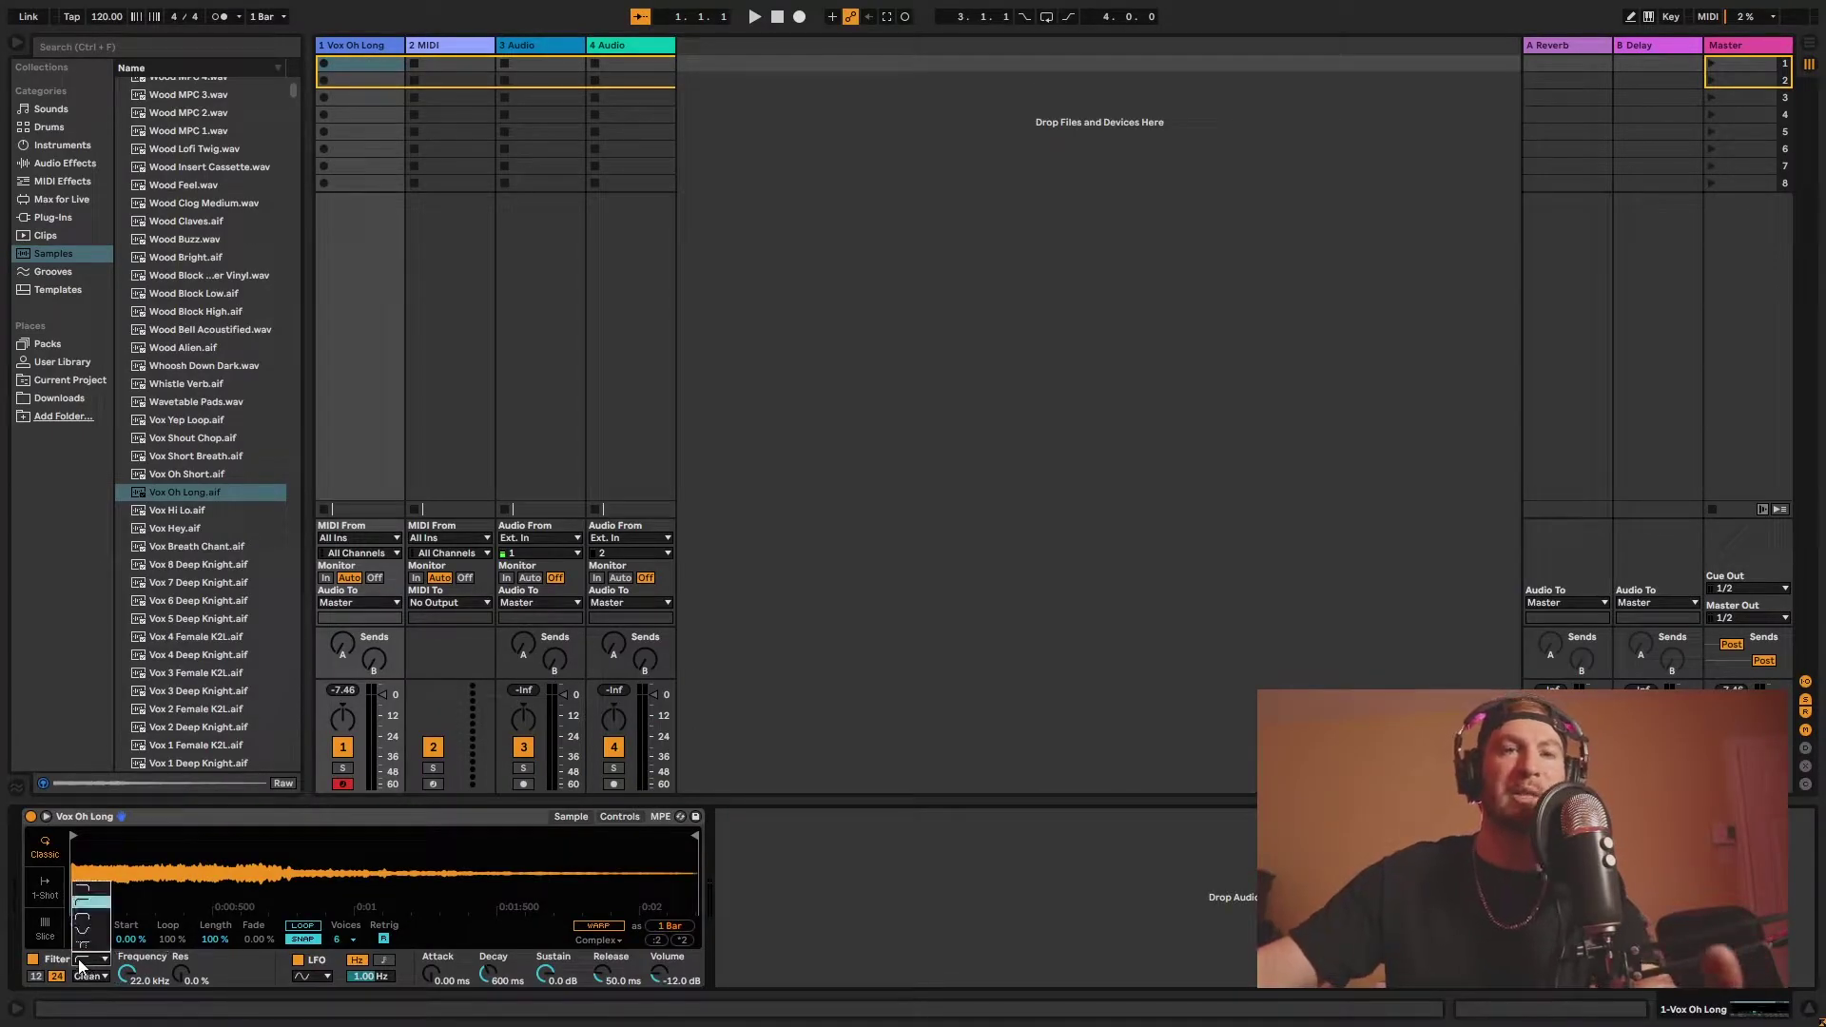
left_click(85, 903)
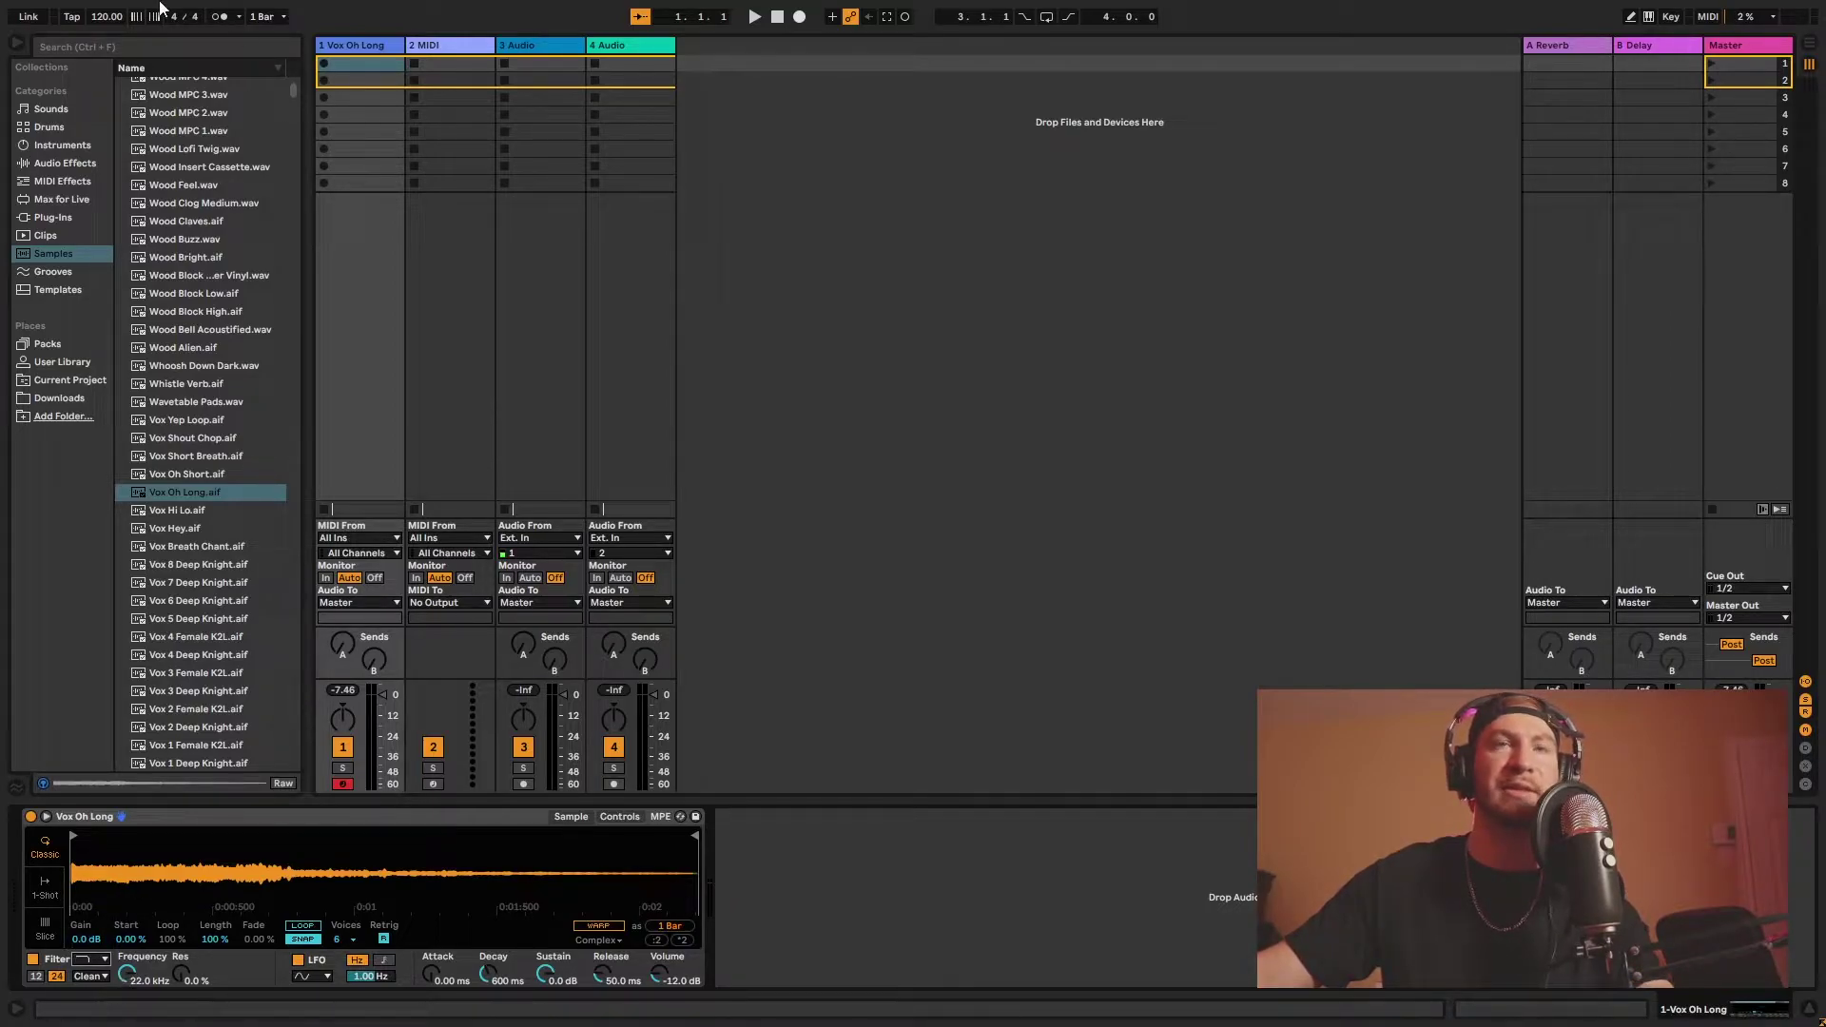
left_click(80, 54)
Step: Search 'eq' and add EQ Eight after Simpler, expanded to show all eight bands
type("eq")
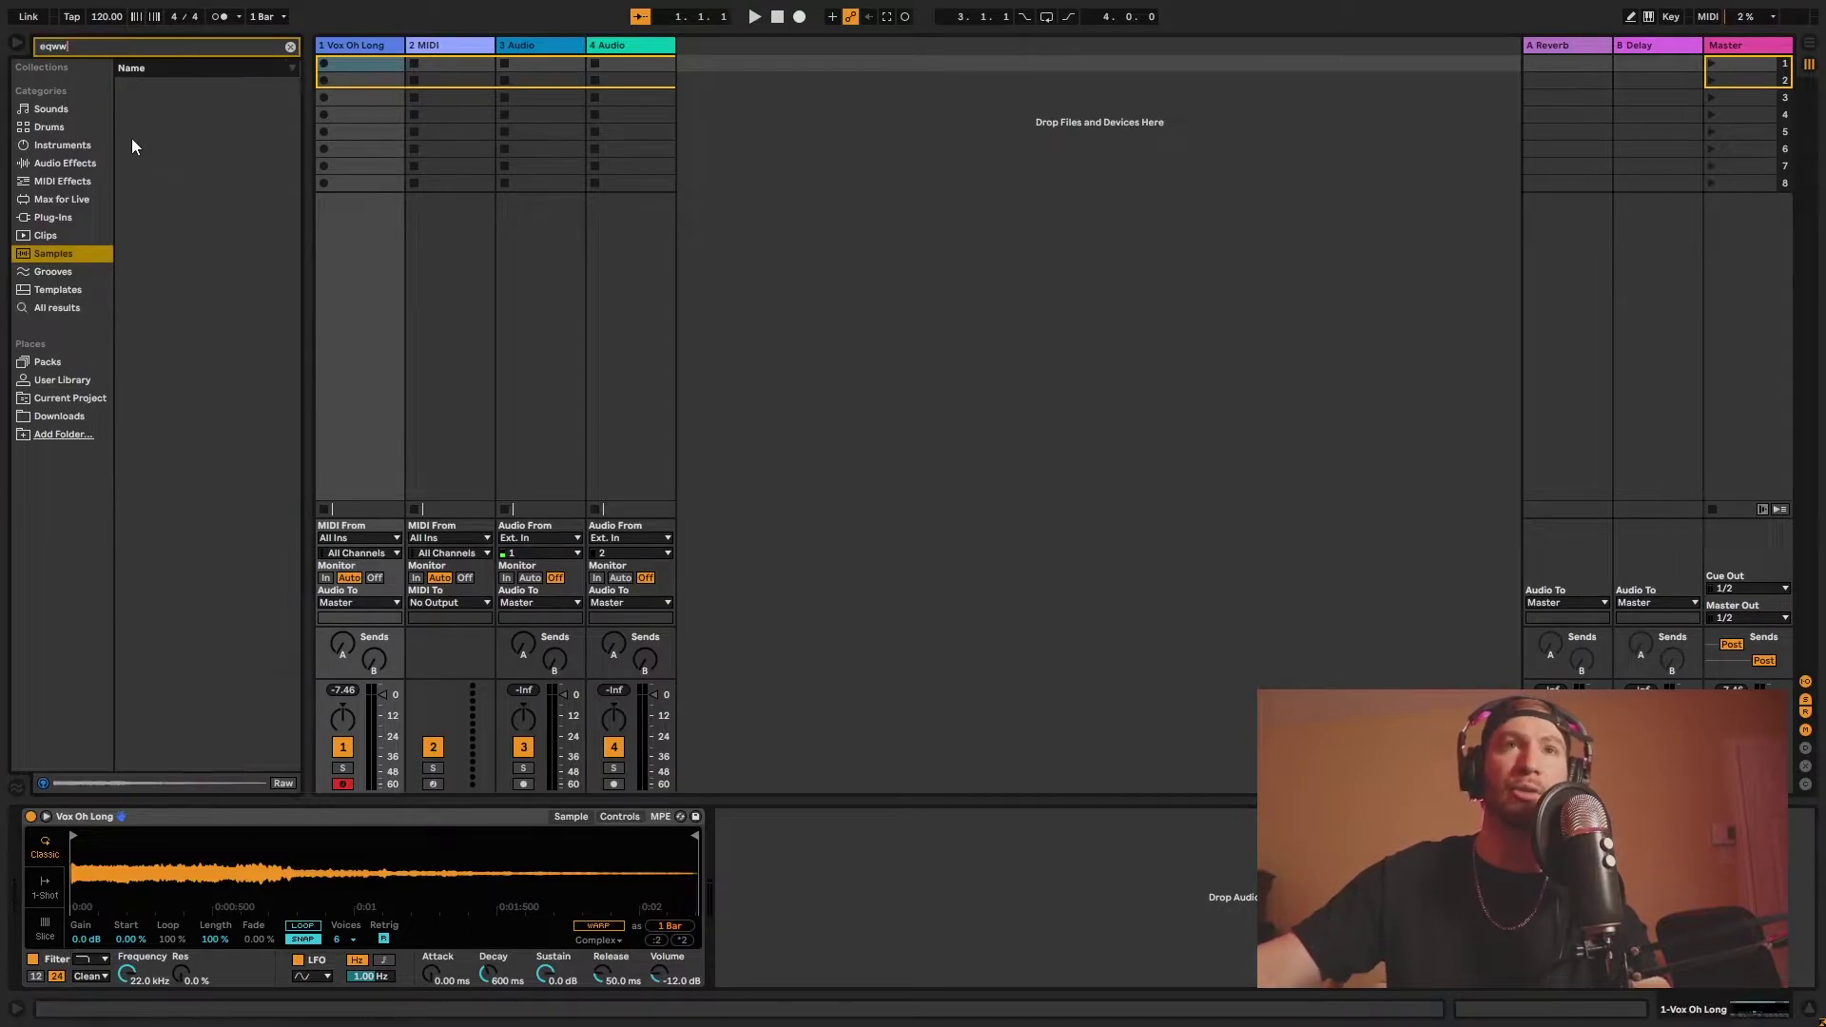
left_click(93, 160)
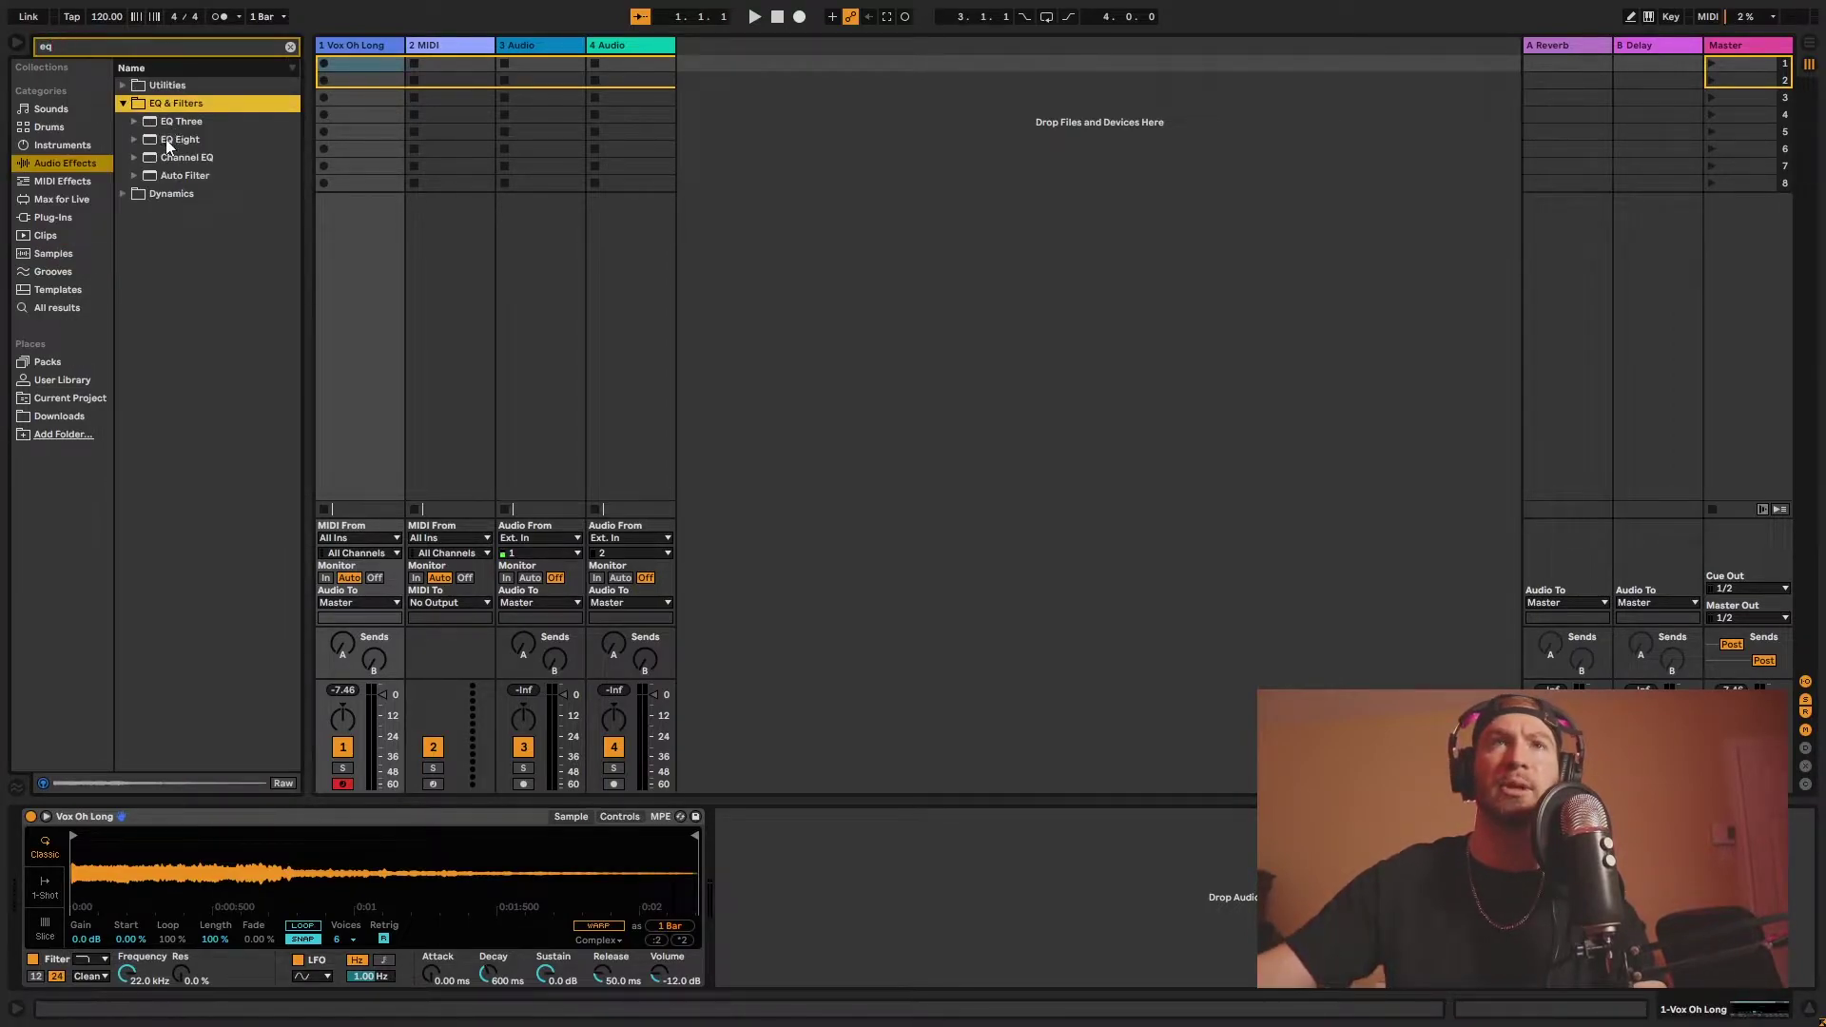
left_click_drag(166, 139, 909, 897)
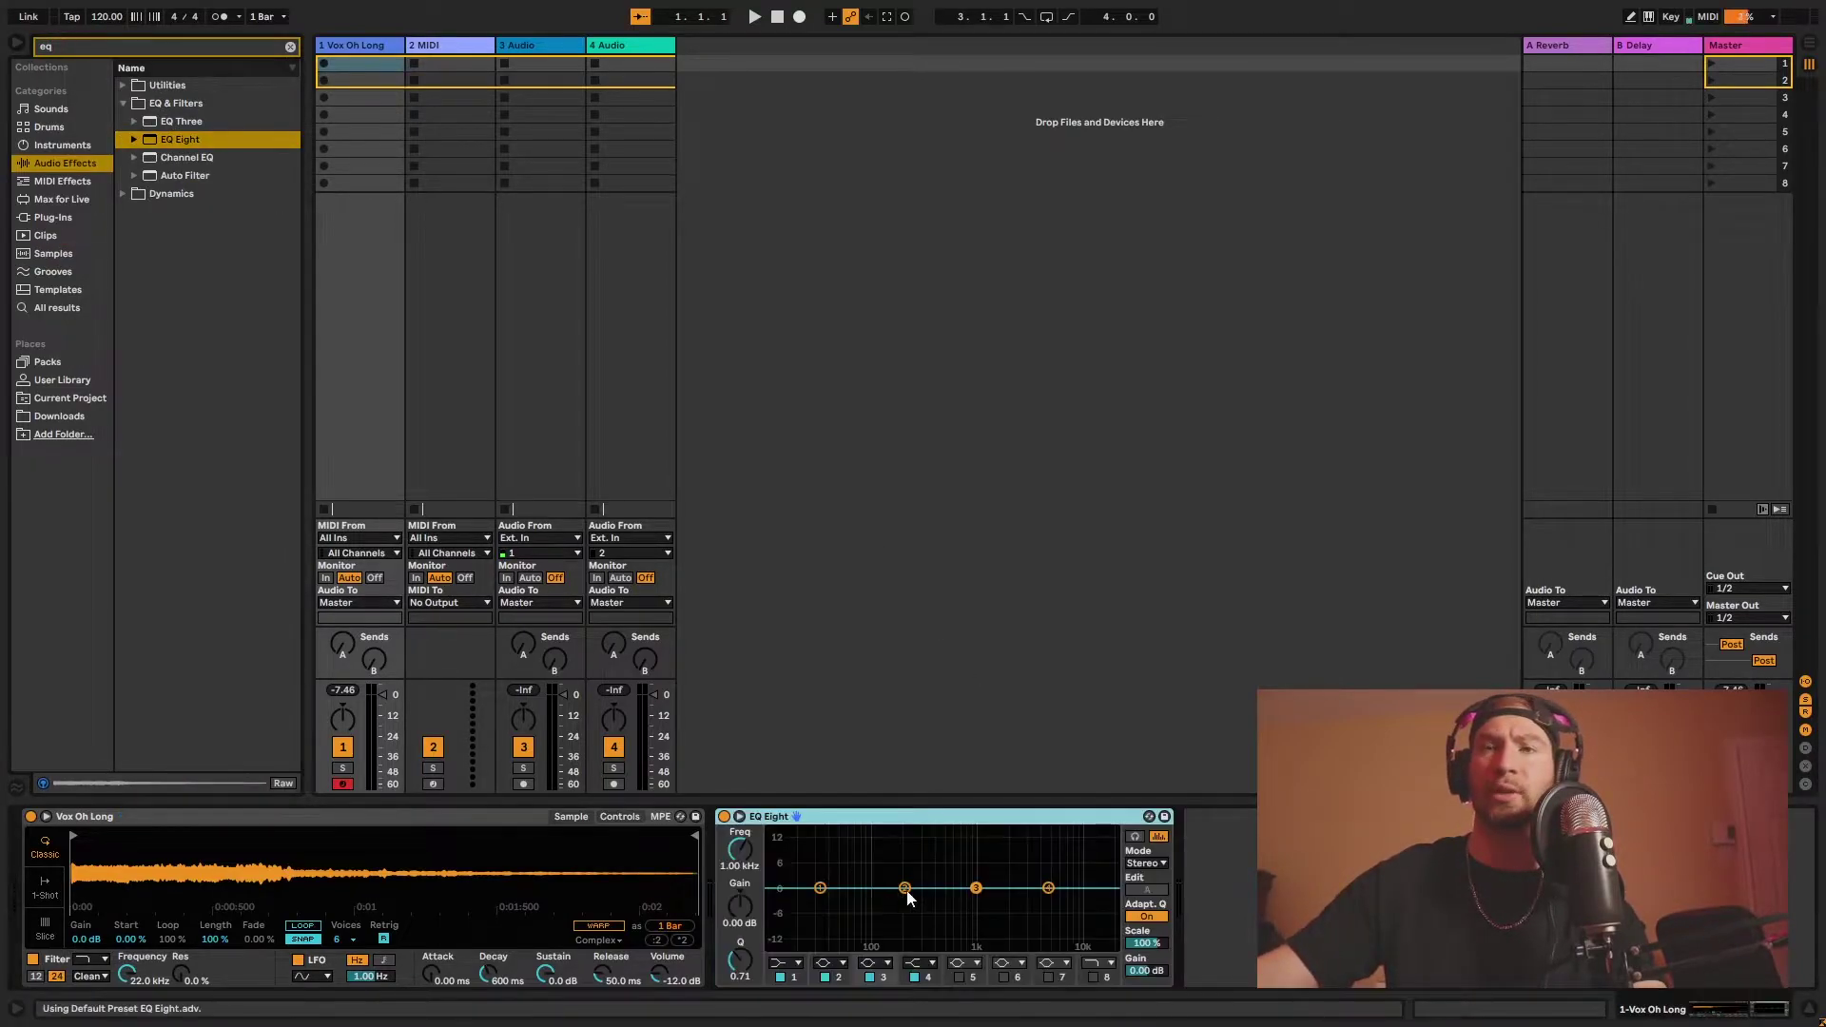
left_click(738, 817)
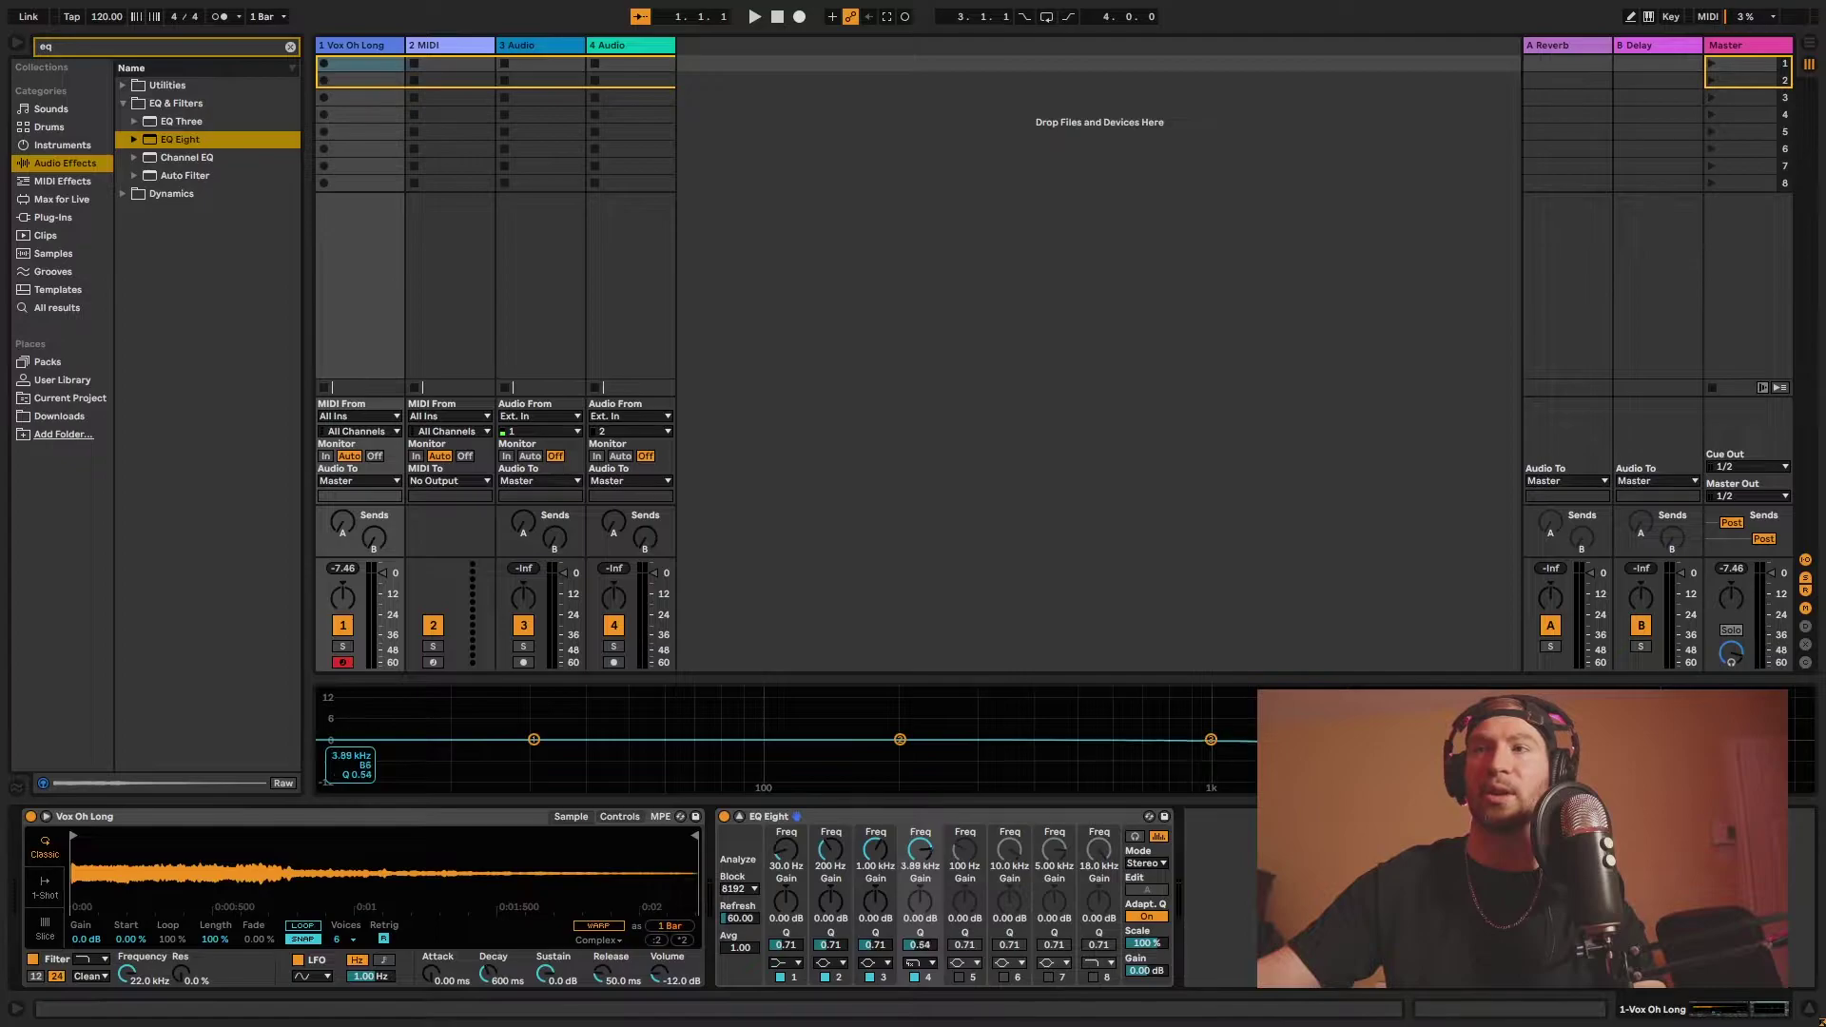
Step: Move EQ Eight's band 4 from 357 Hz to 14.1 kHz, then toggle the device off and on
left_click_drag(1436, 756, 1435, 809)
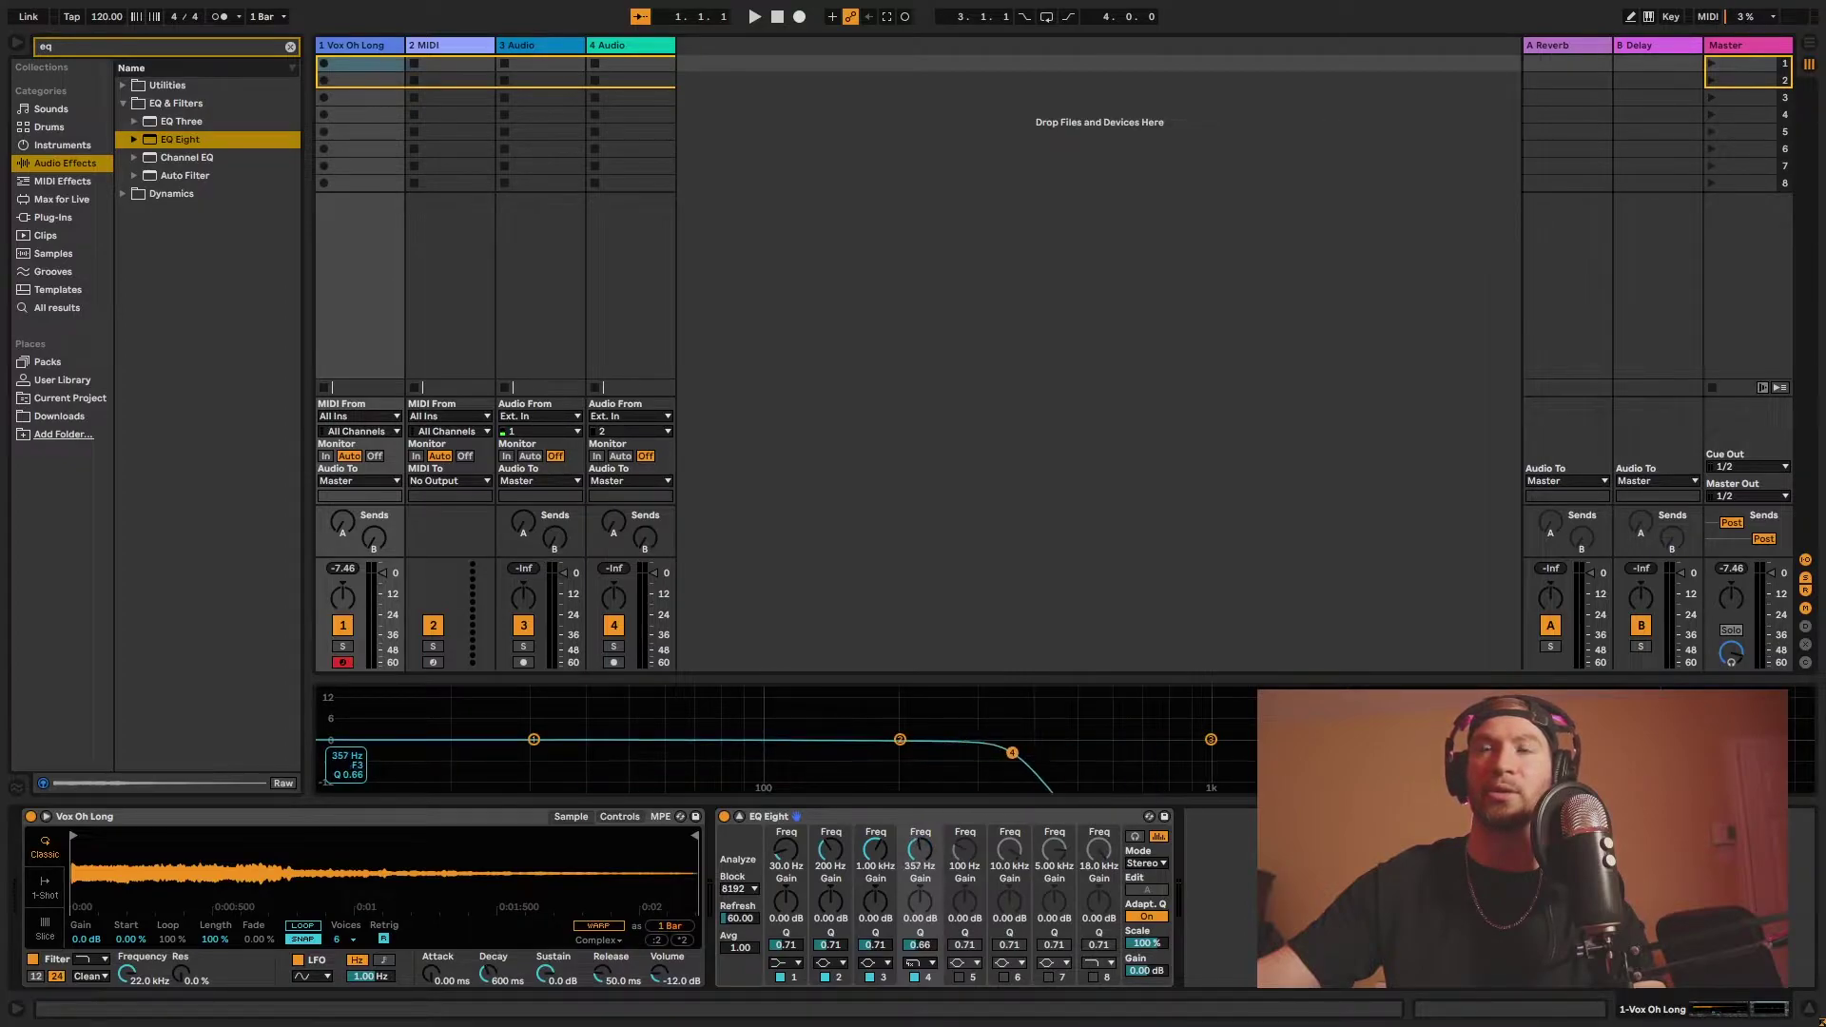
left_click_drag(1012, 752, 1724, 752)
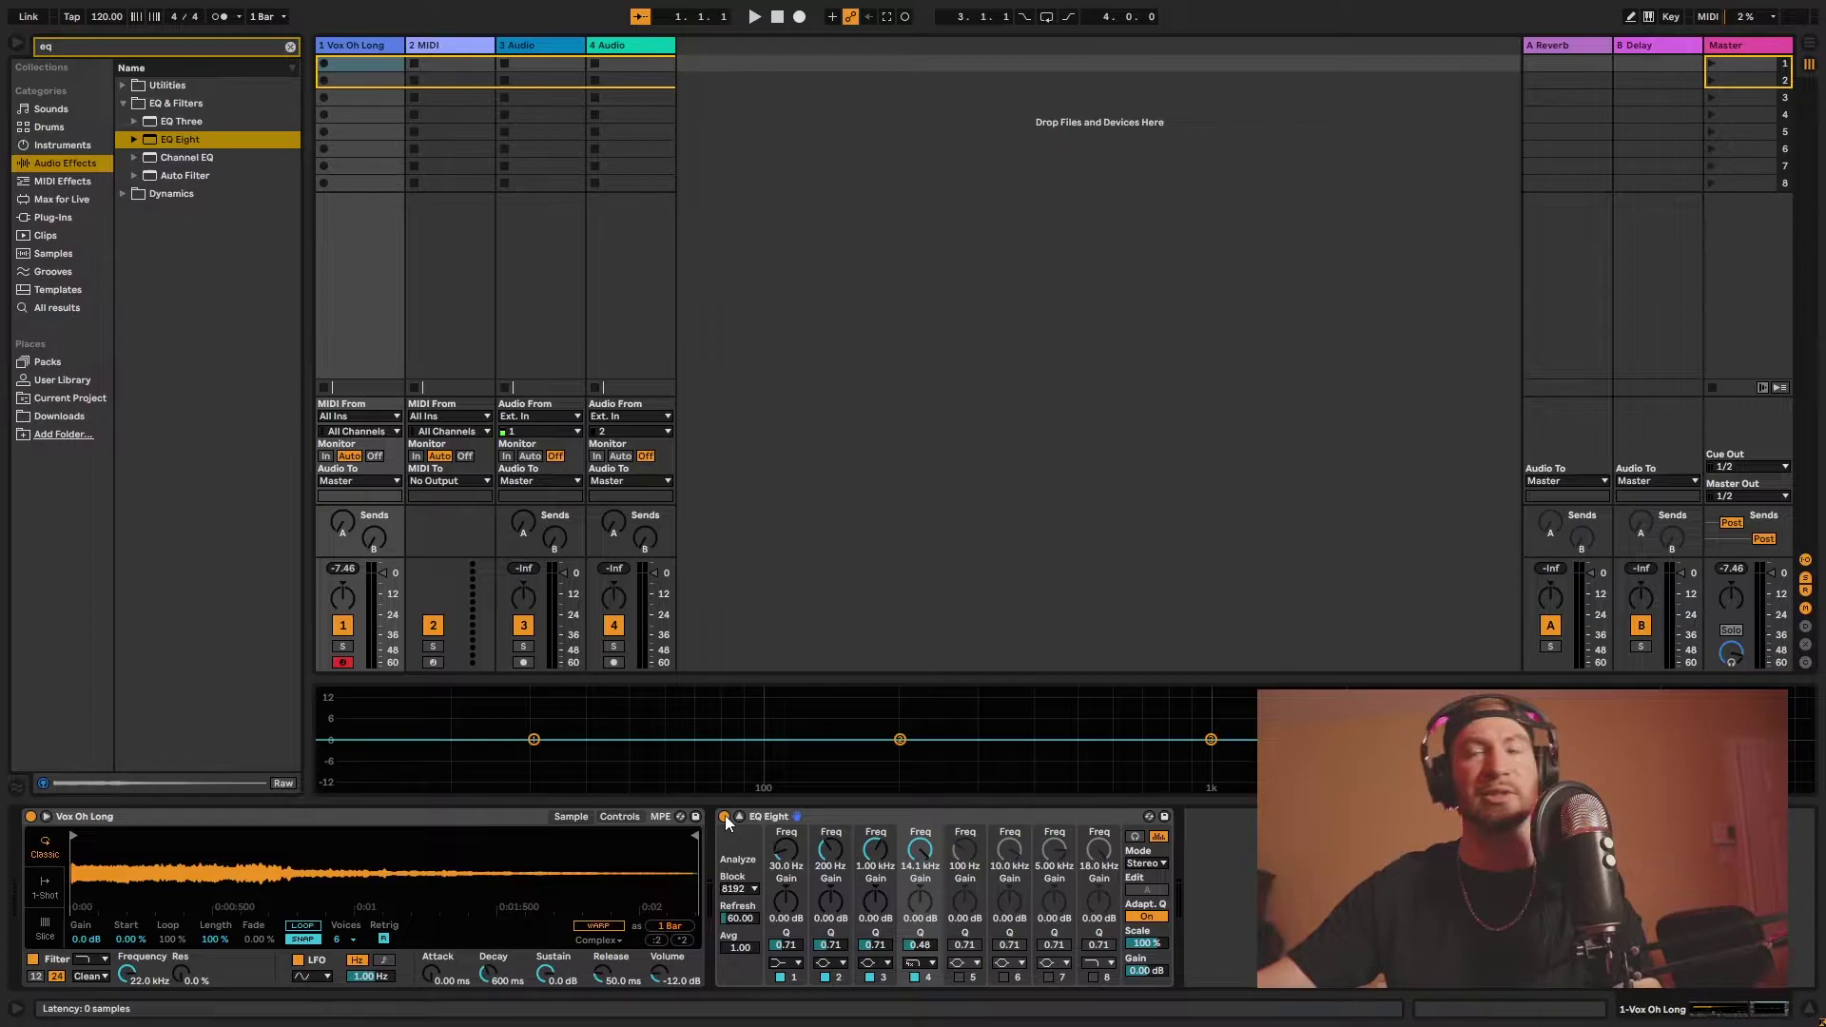
left_click(97, 820)
left_click(722, 818)
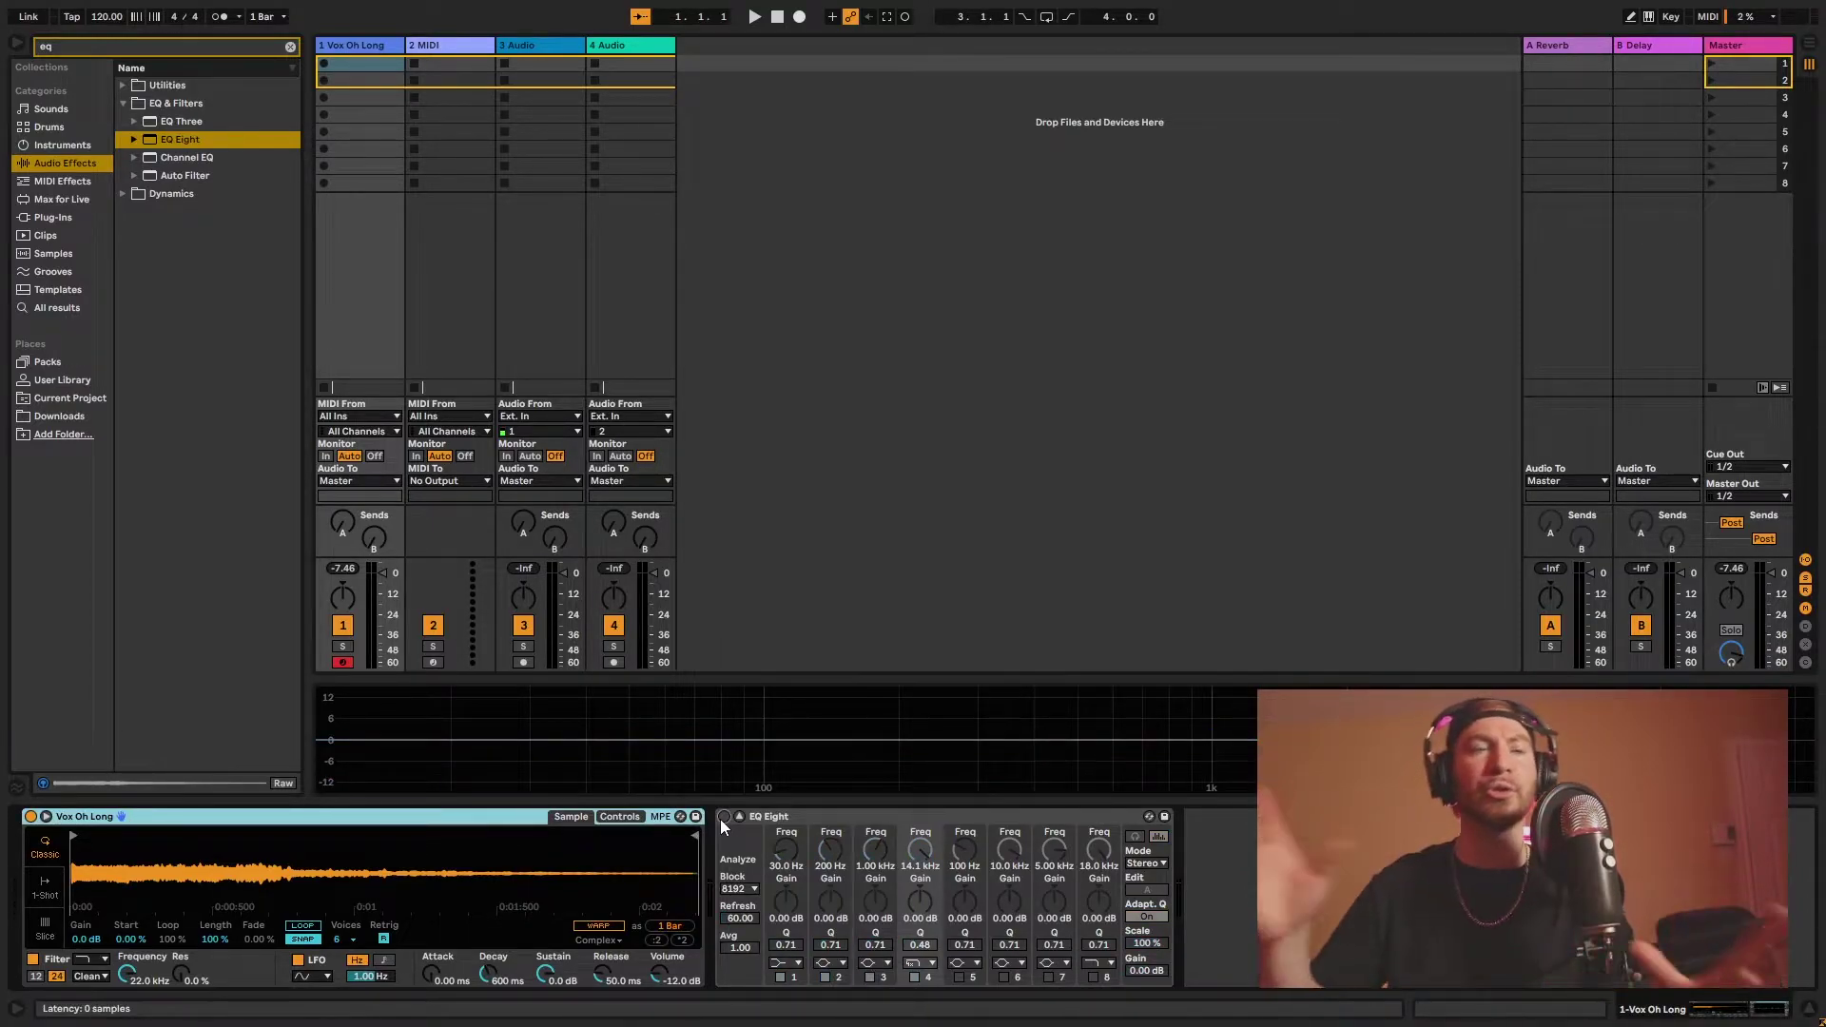
left_click(722, 817)
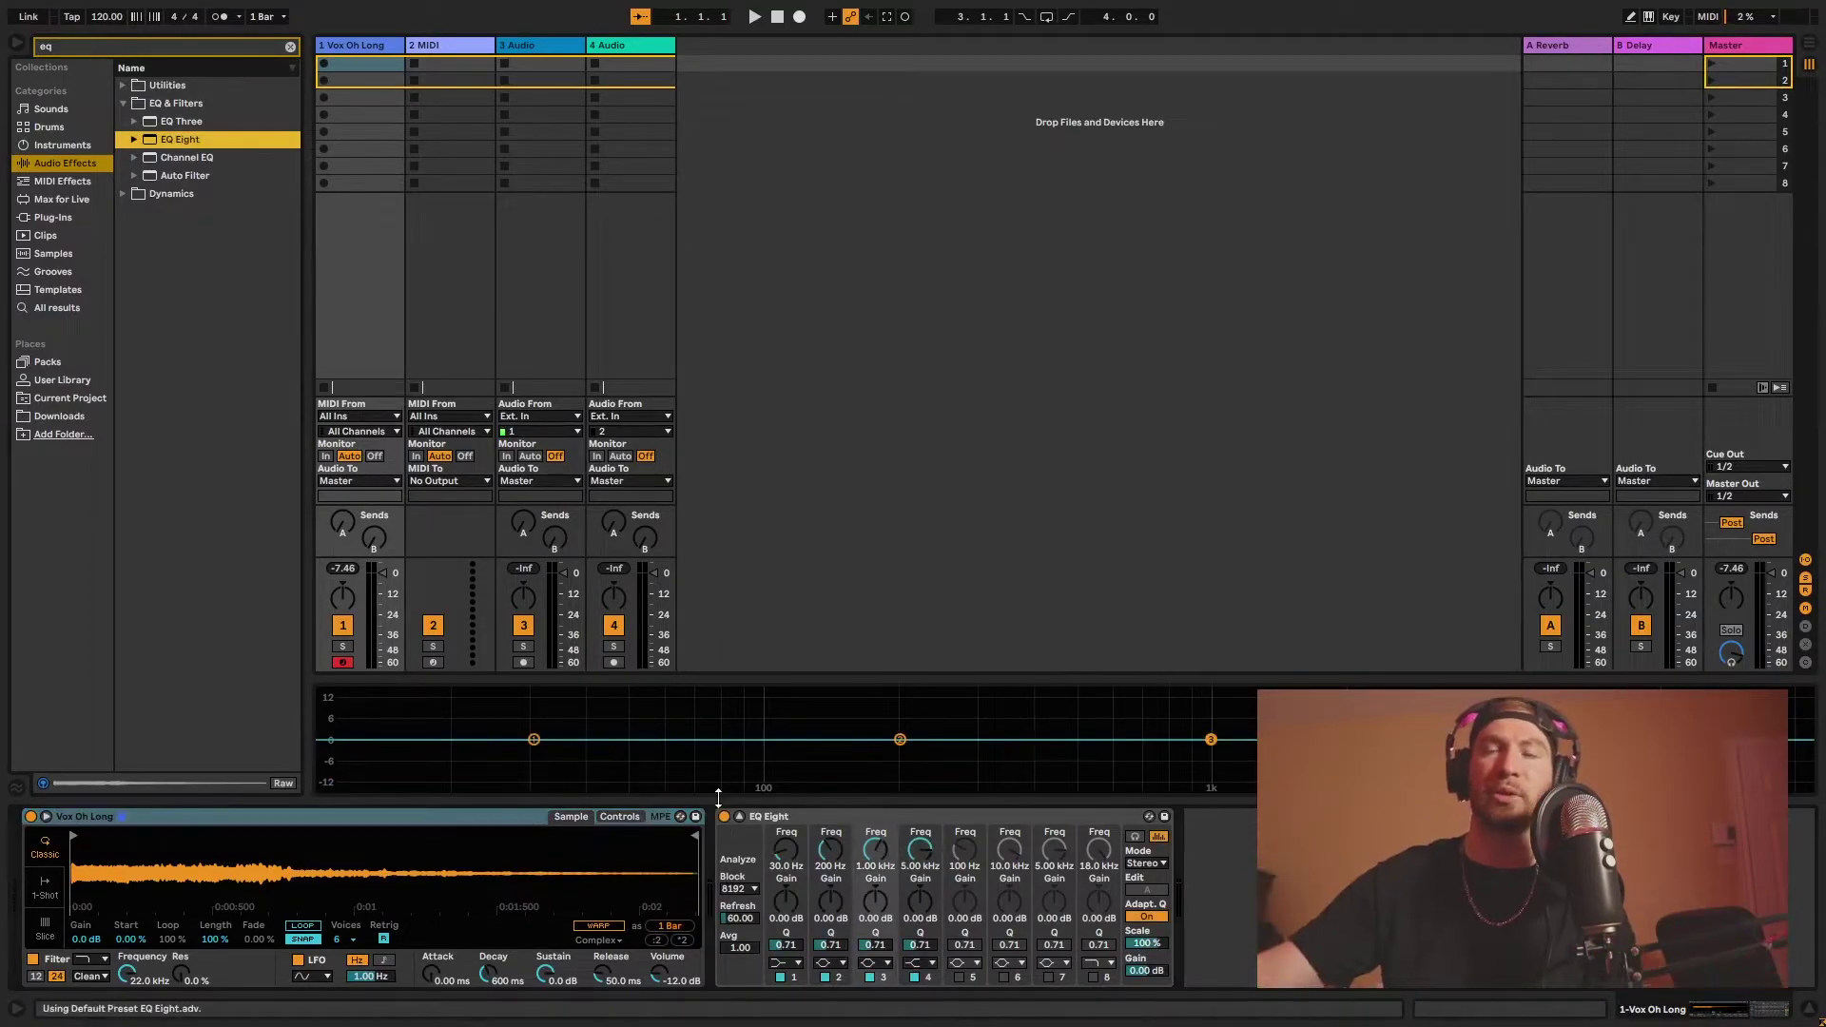
left_click(797, 820)
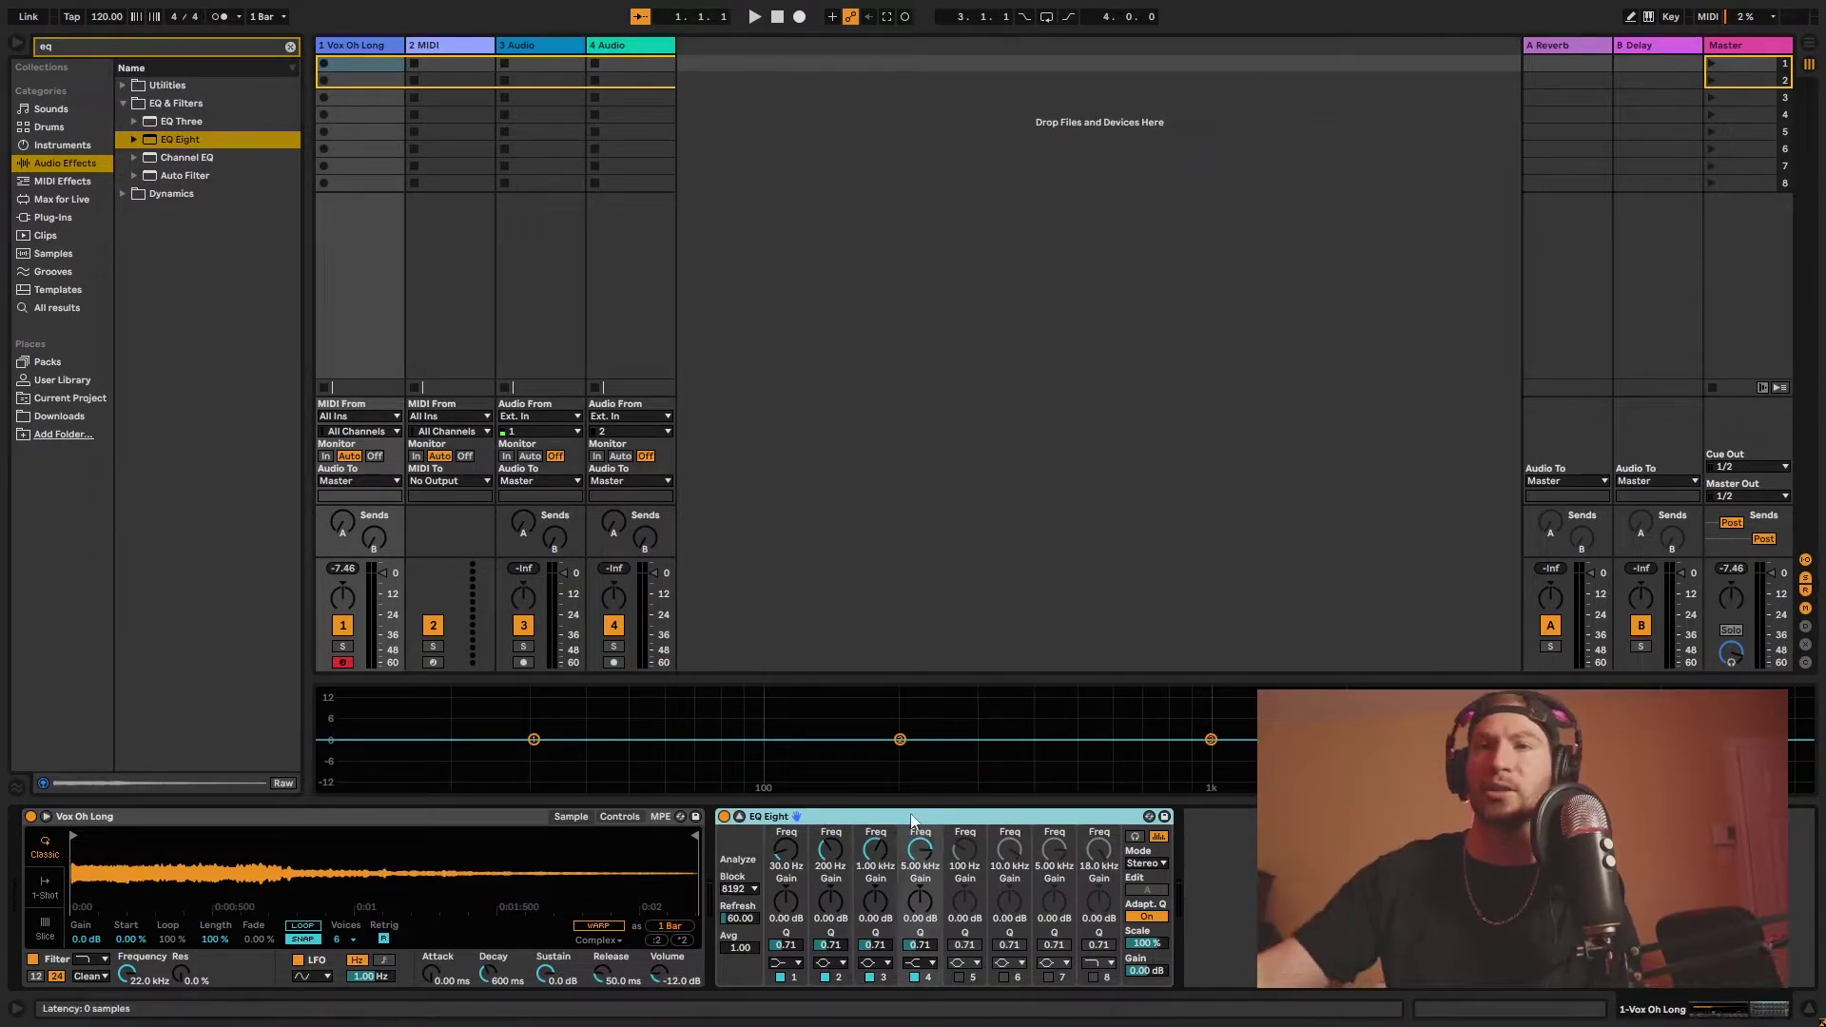
Step: Delete EQ Eight and try Simpler's filter cutoff at 14.5 kHz, 18.8 kHz and 73.1 Hz with another shape
key("Delete")
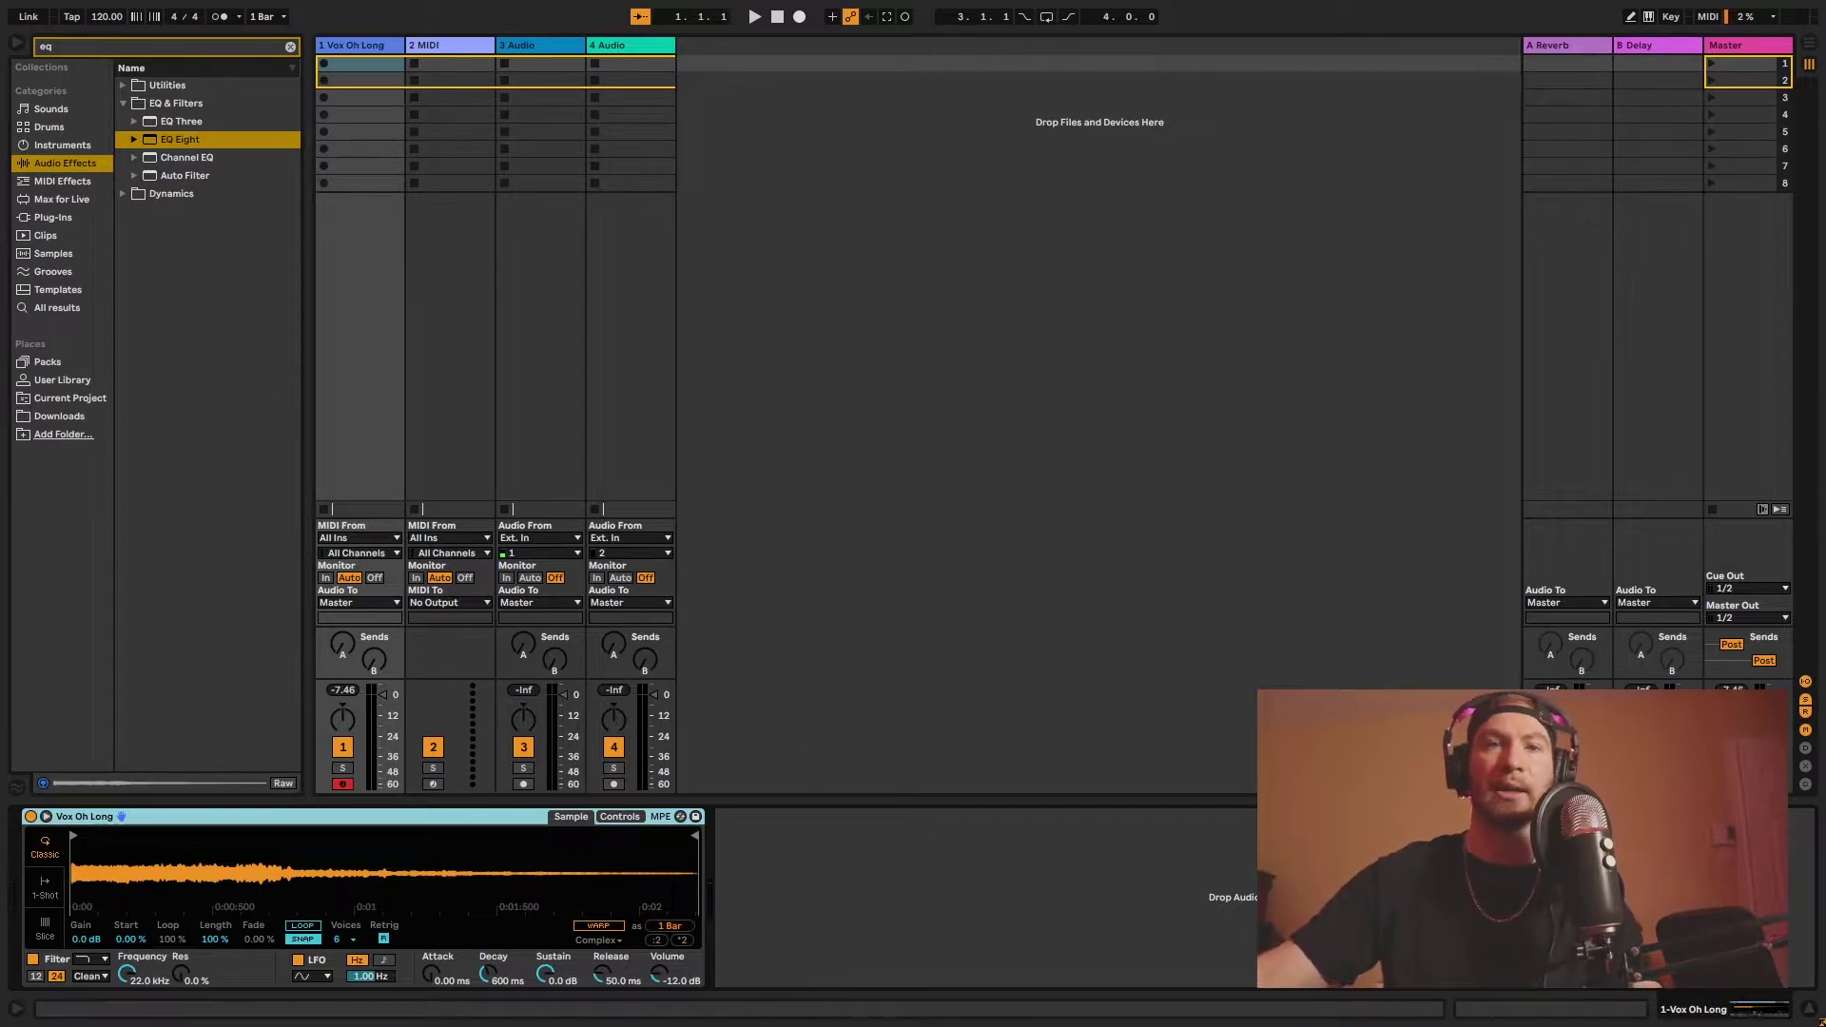
mouse_move(120, 979)
left_mouse_down()
mouse_move(120, 995)
mouse_move(120, 978)
left_mouse_up()
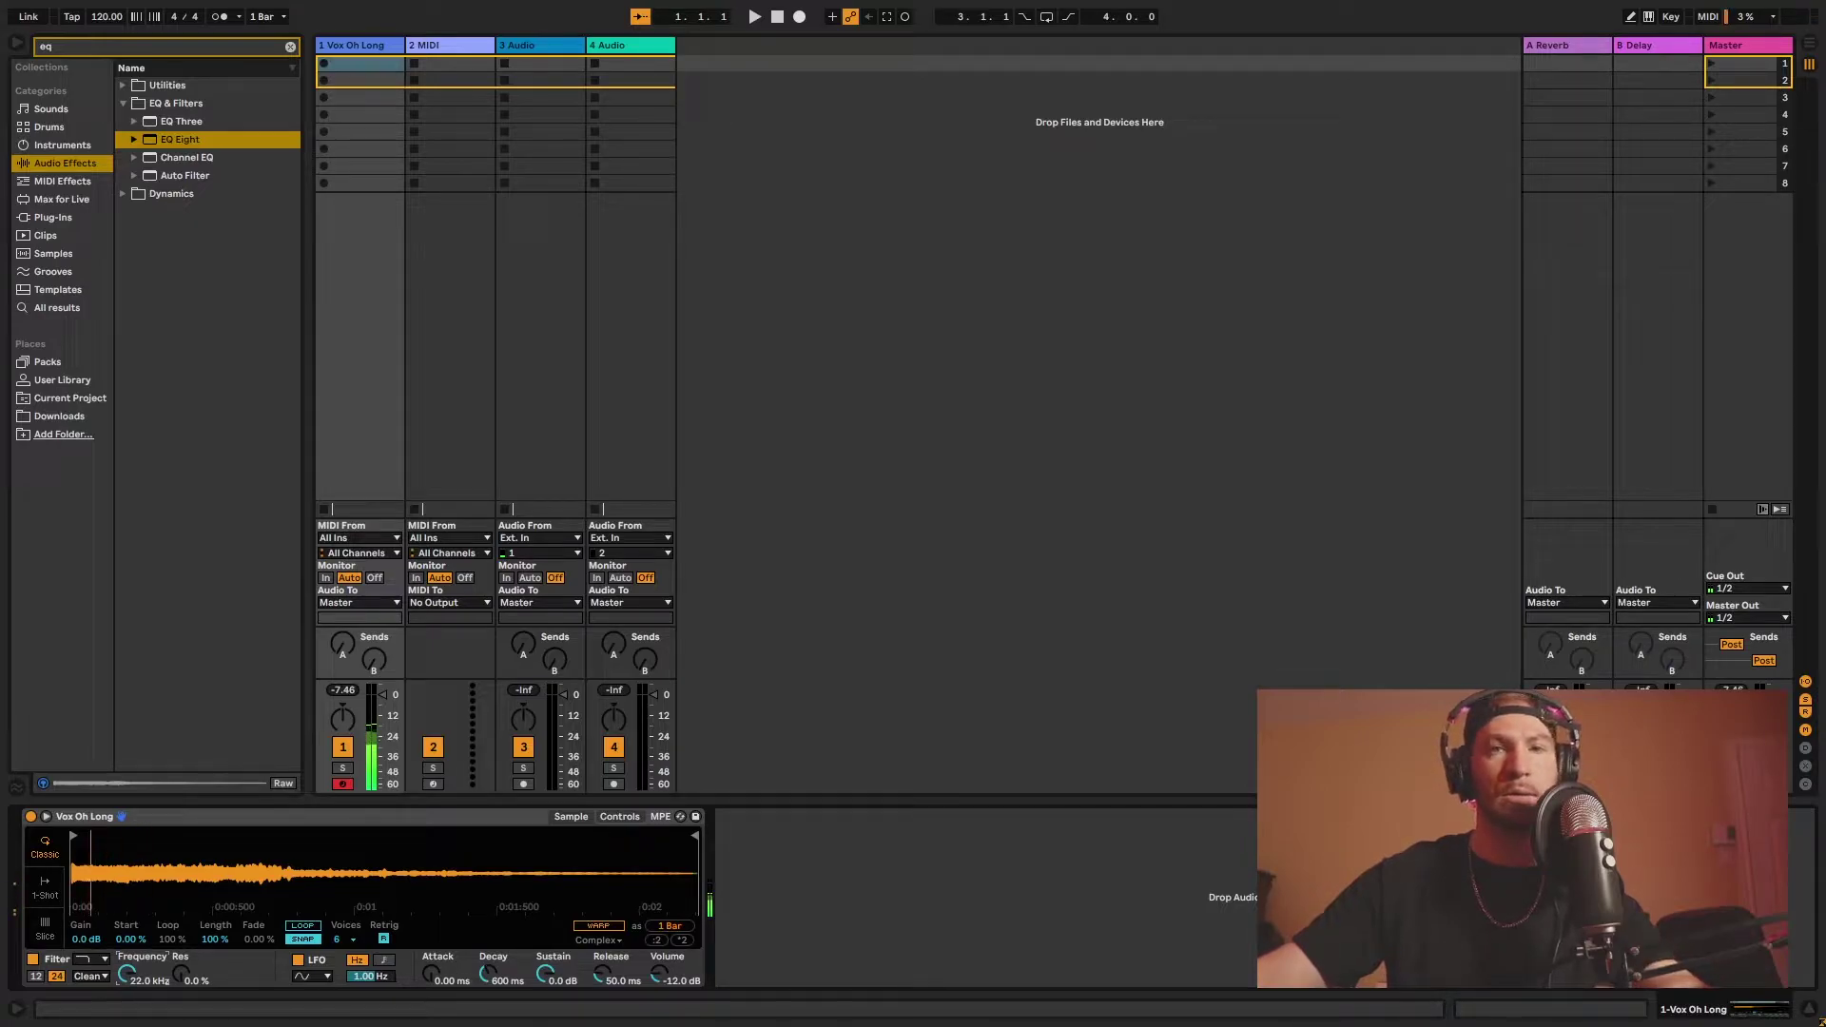
left_click_drag(124, 980, 125, 989)
left_click(95, 957)
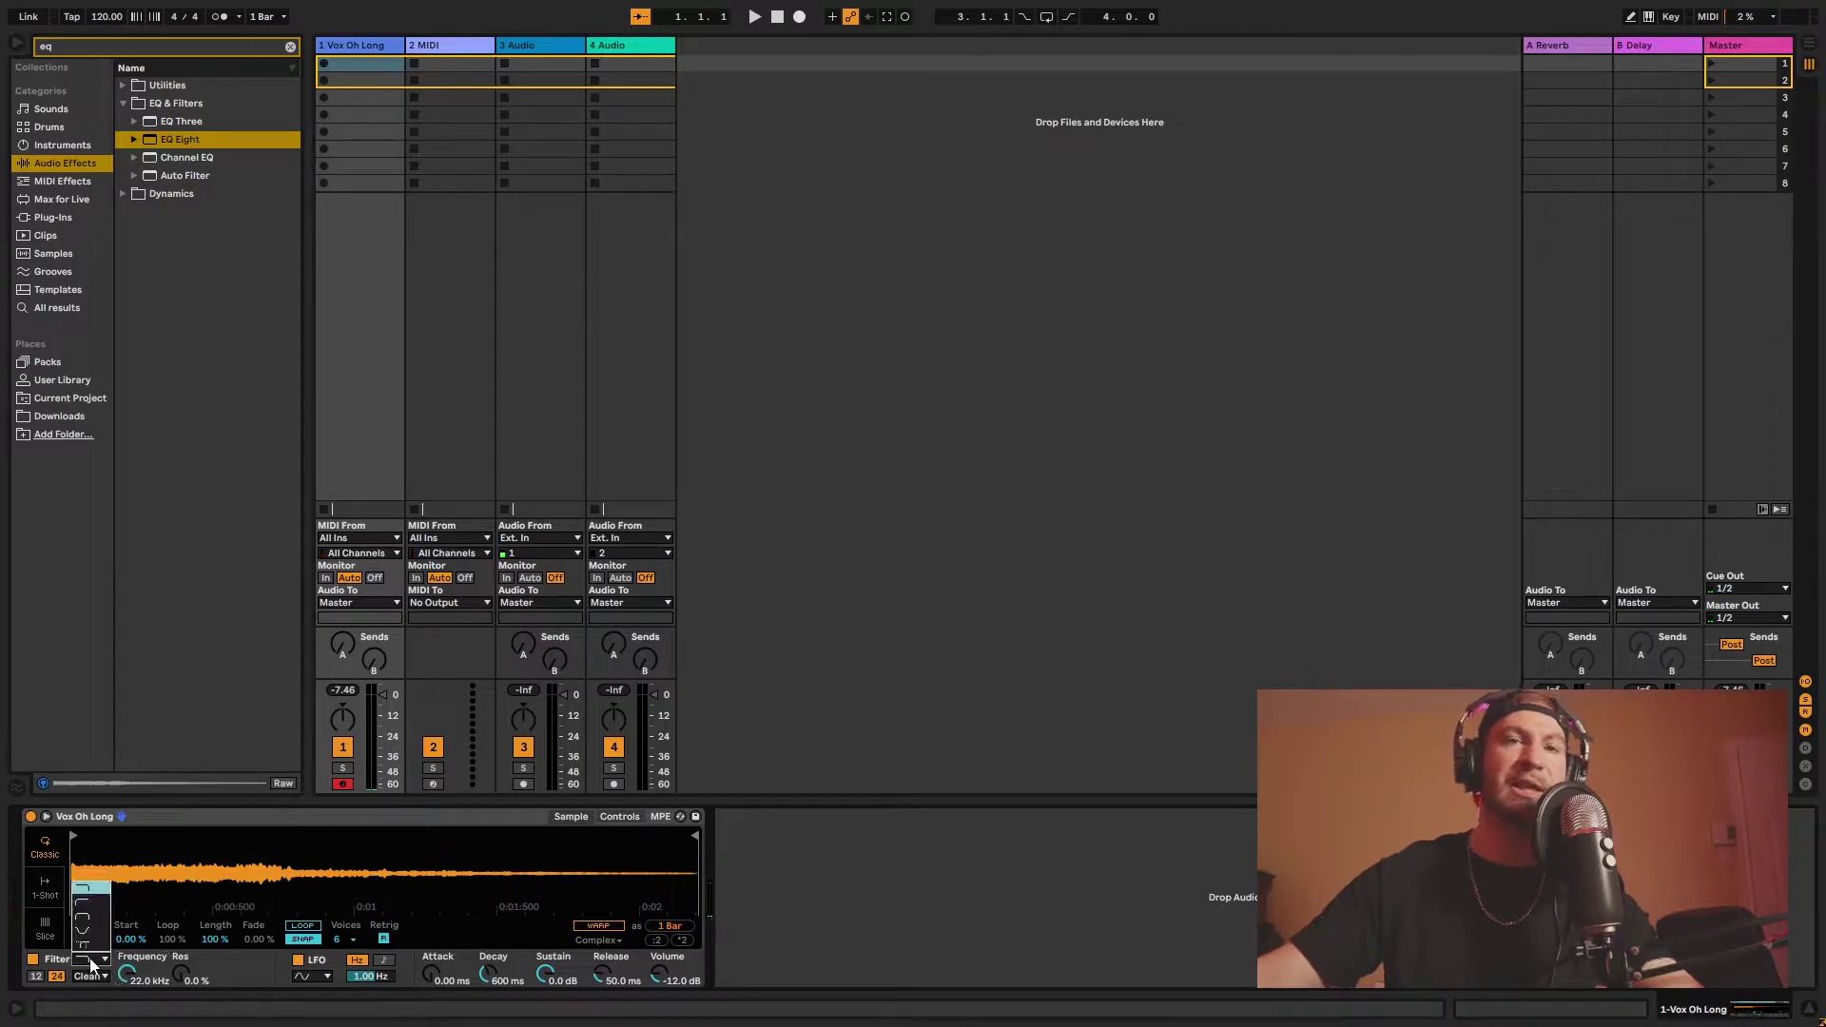
left_click(102, 904)
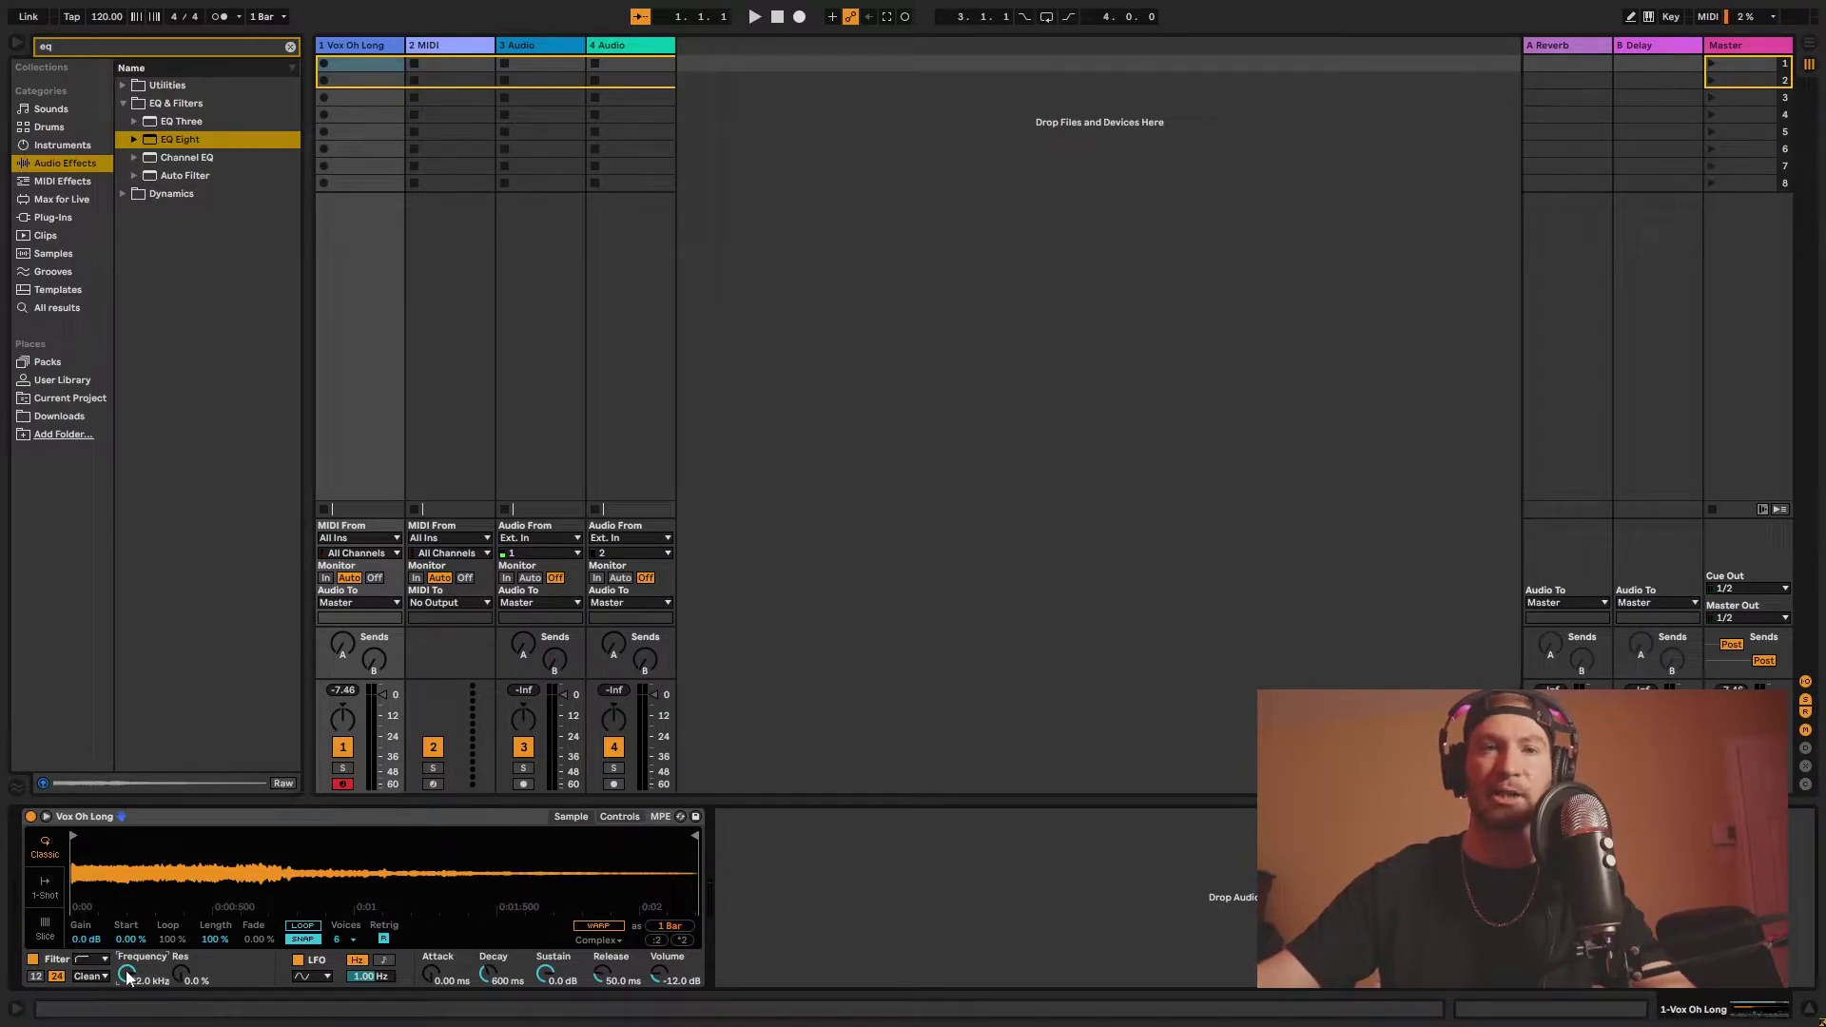
mouse_move(124, 974)
left_mouse_down()
mouse_move(125, 989)
mouse_move(124, 961)
left_mouse_up()
Step: Try more filter shapes, then settle on lowpass with cutoff fully open at 22.0 kHz
left_click(91, 956)
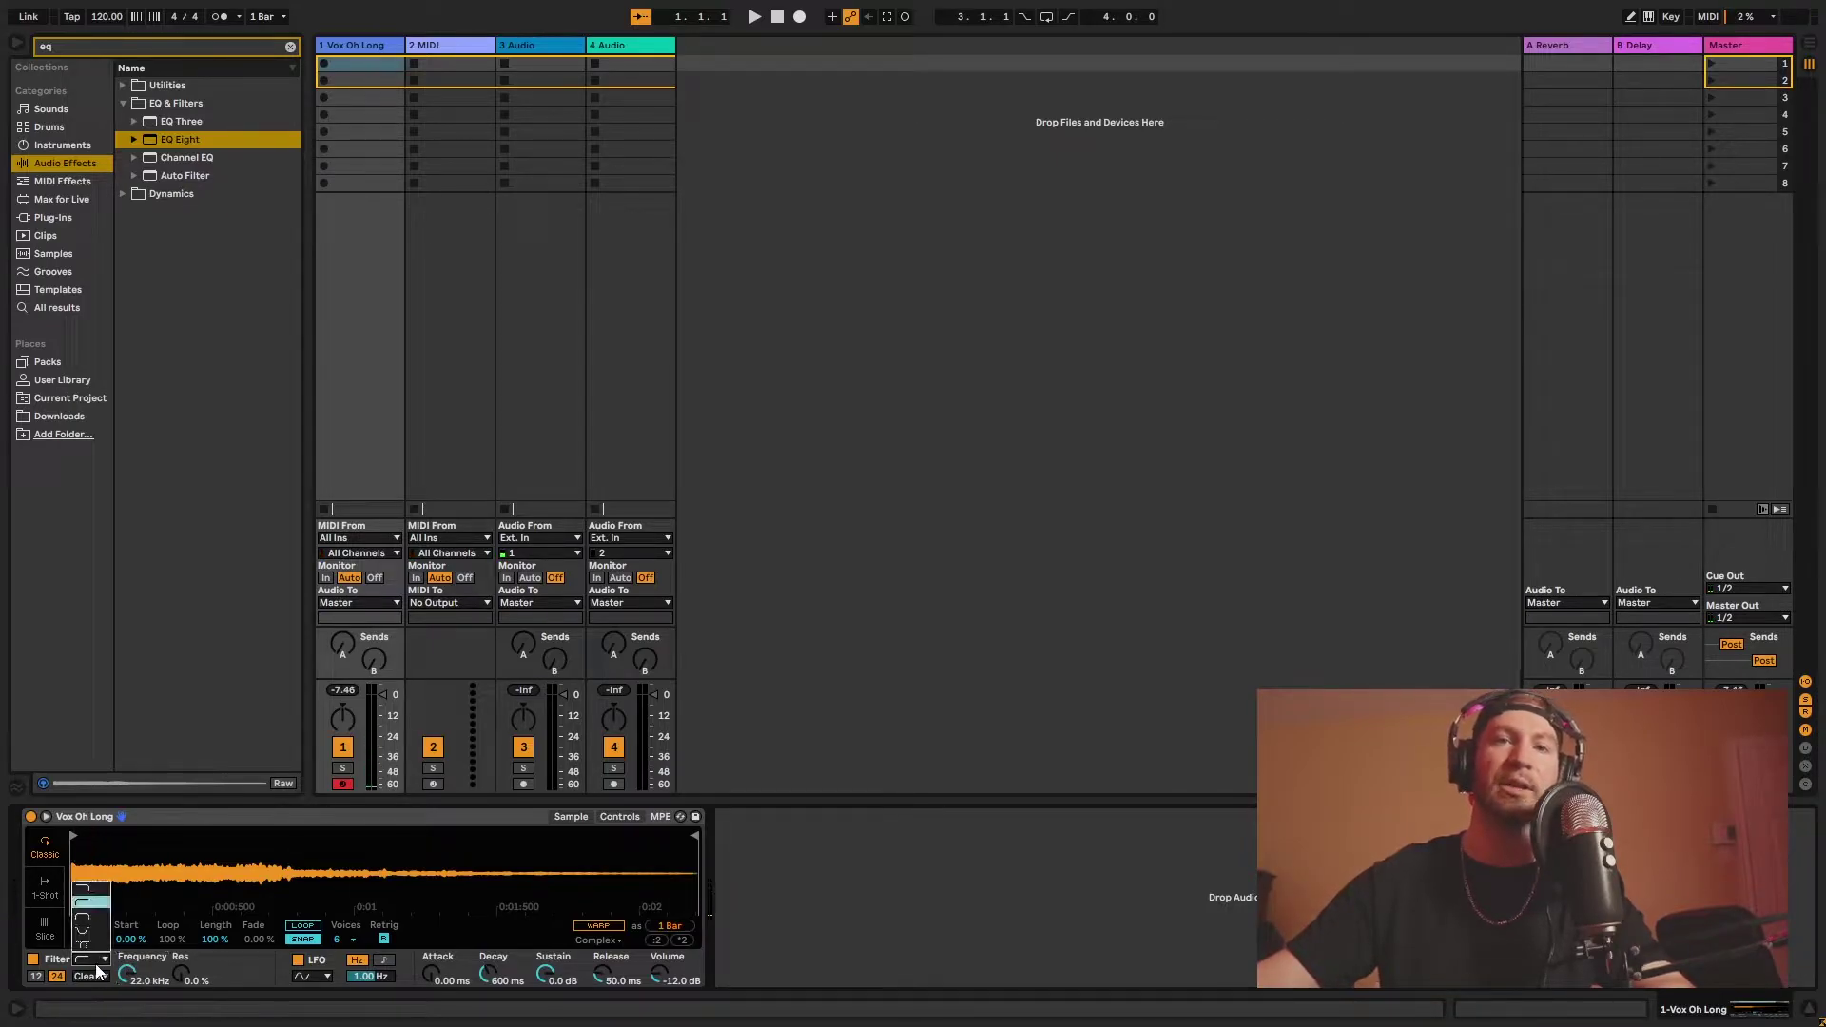
left_click(91, 913)
left_click_drag(125, 974, 124, 981)
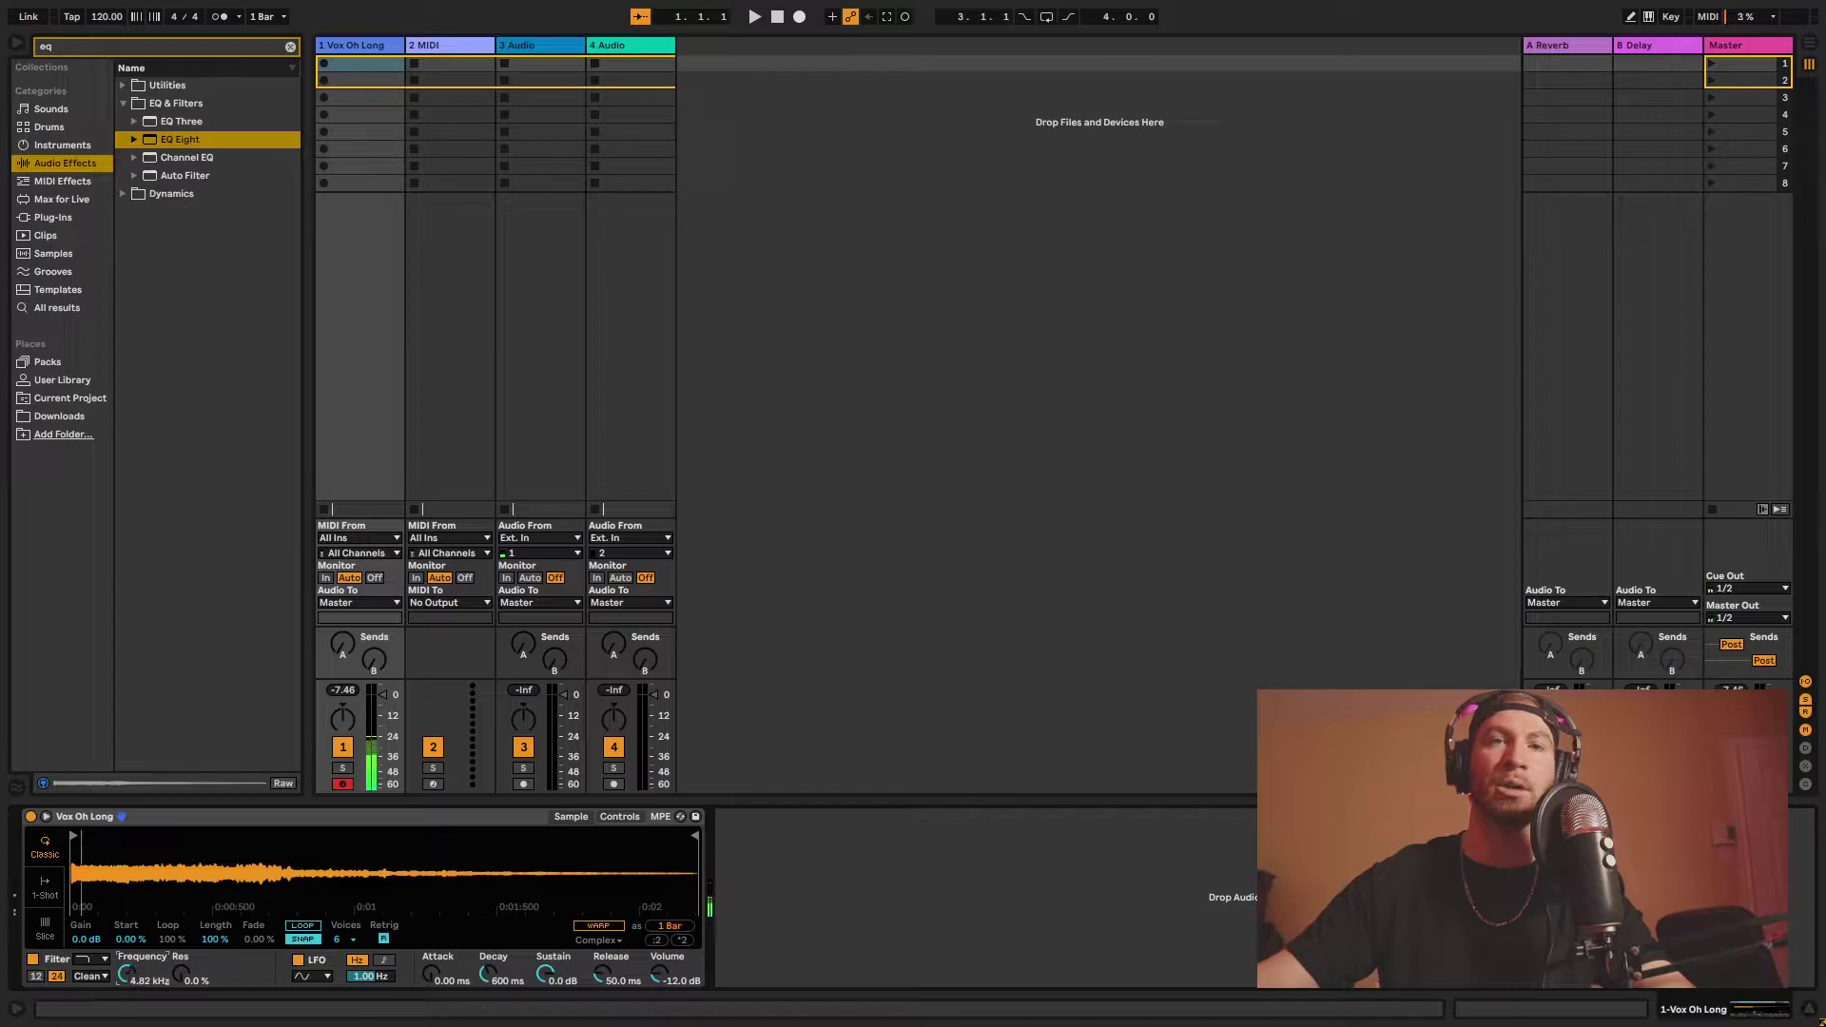
left_click(88, 961)
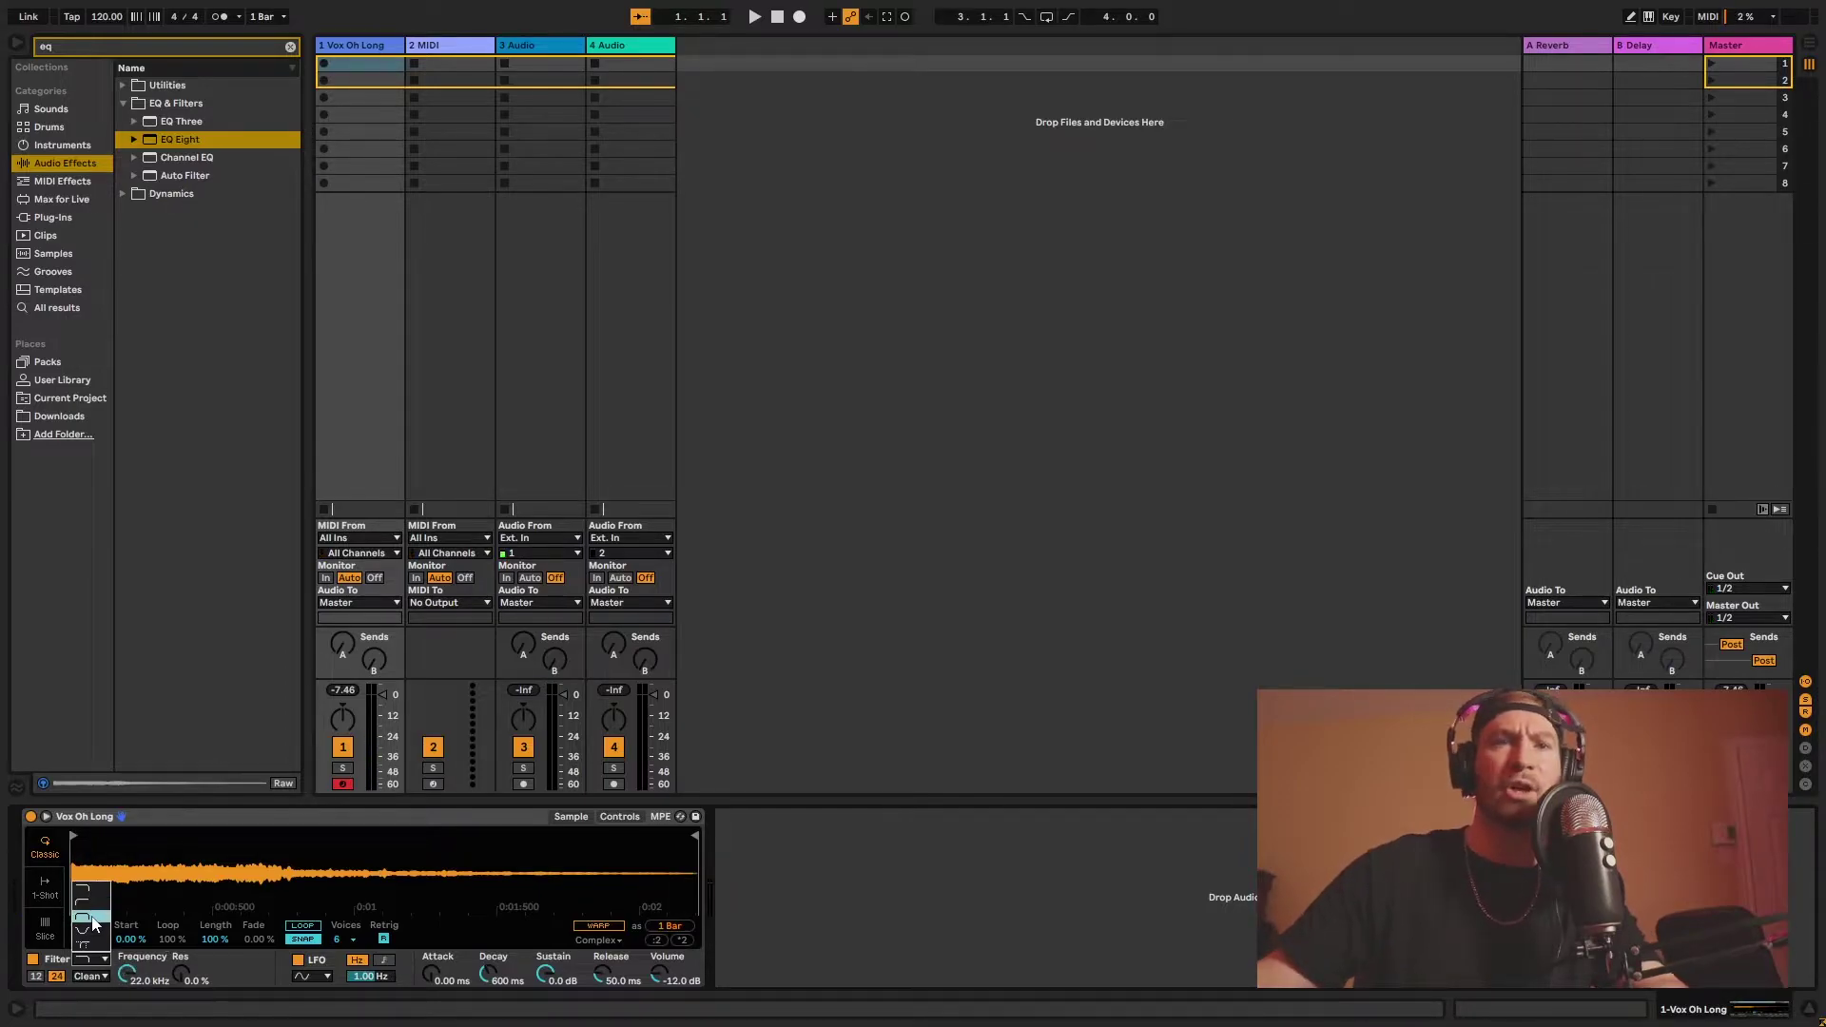
left_click(97, 927)
left_click_drag(125, 974, 125, 946)
left_click(90, 958)
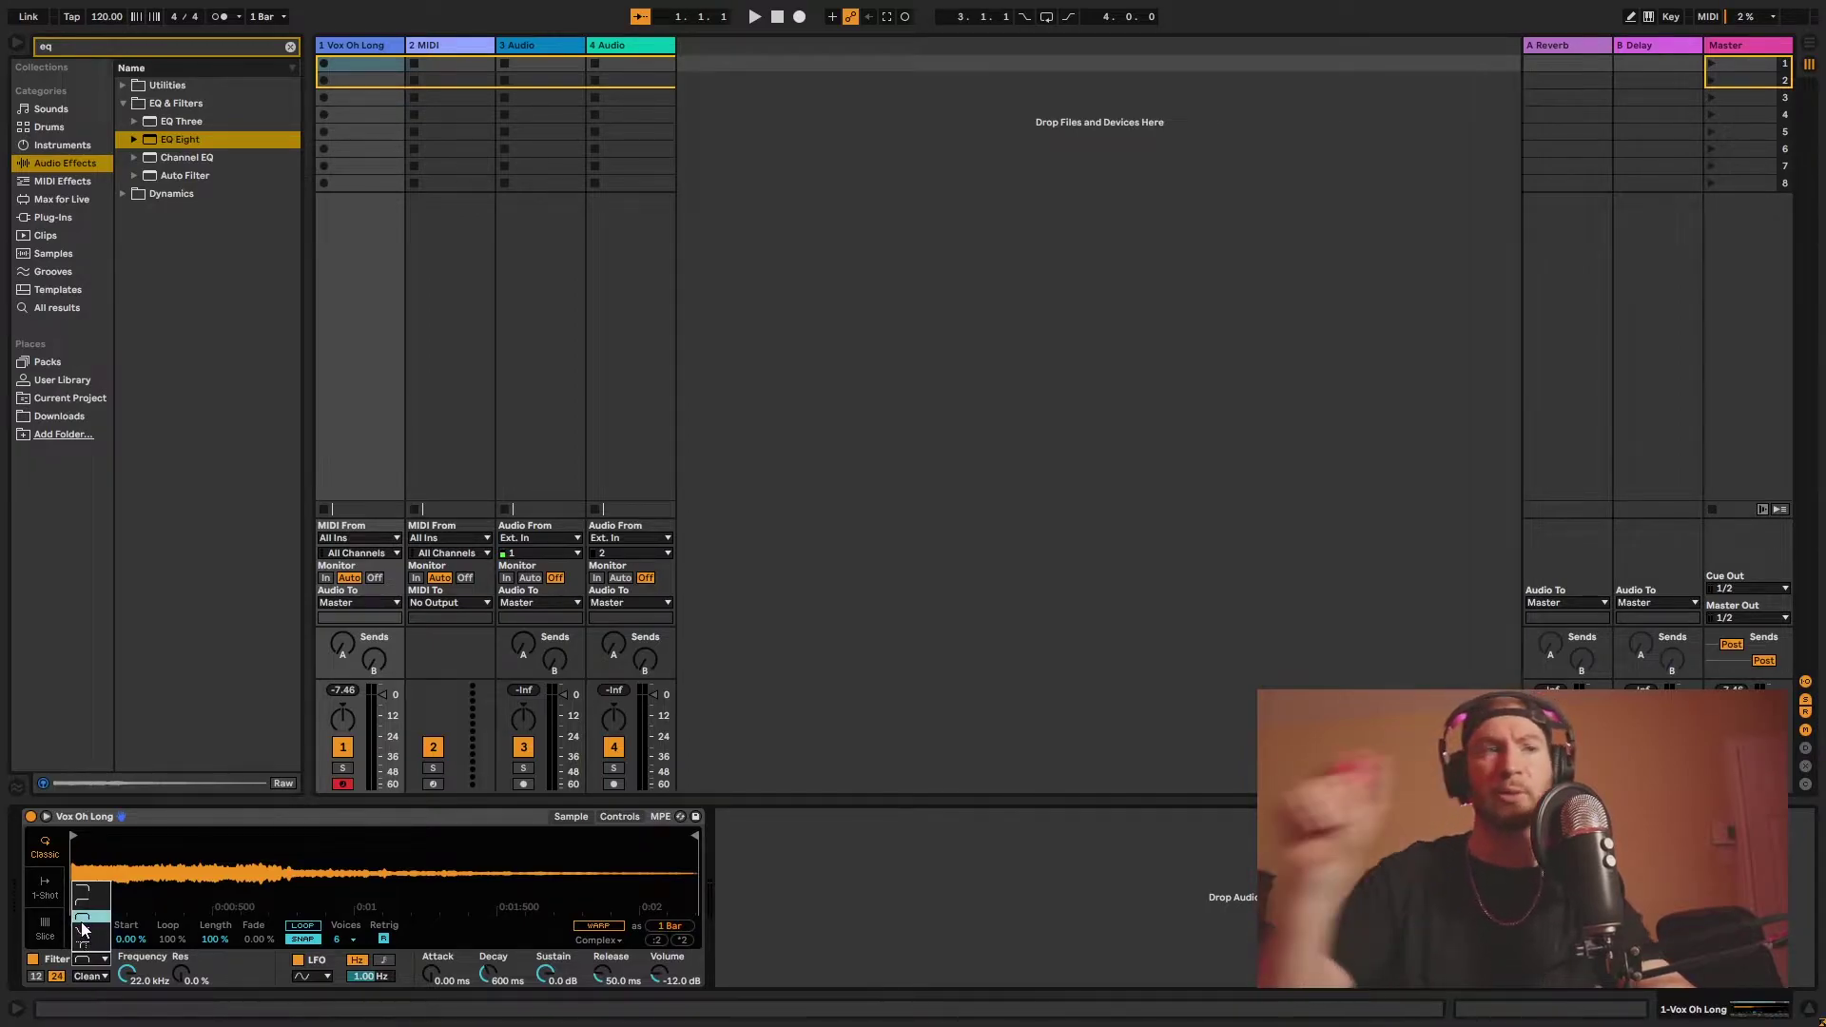
left_click(82, 886)
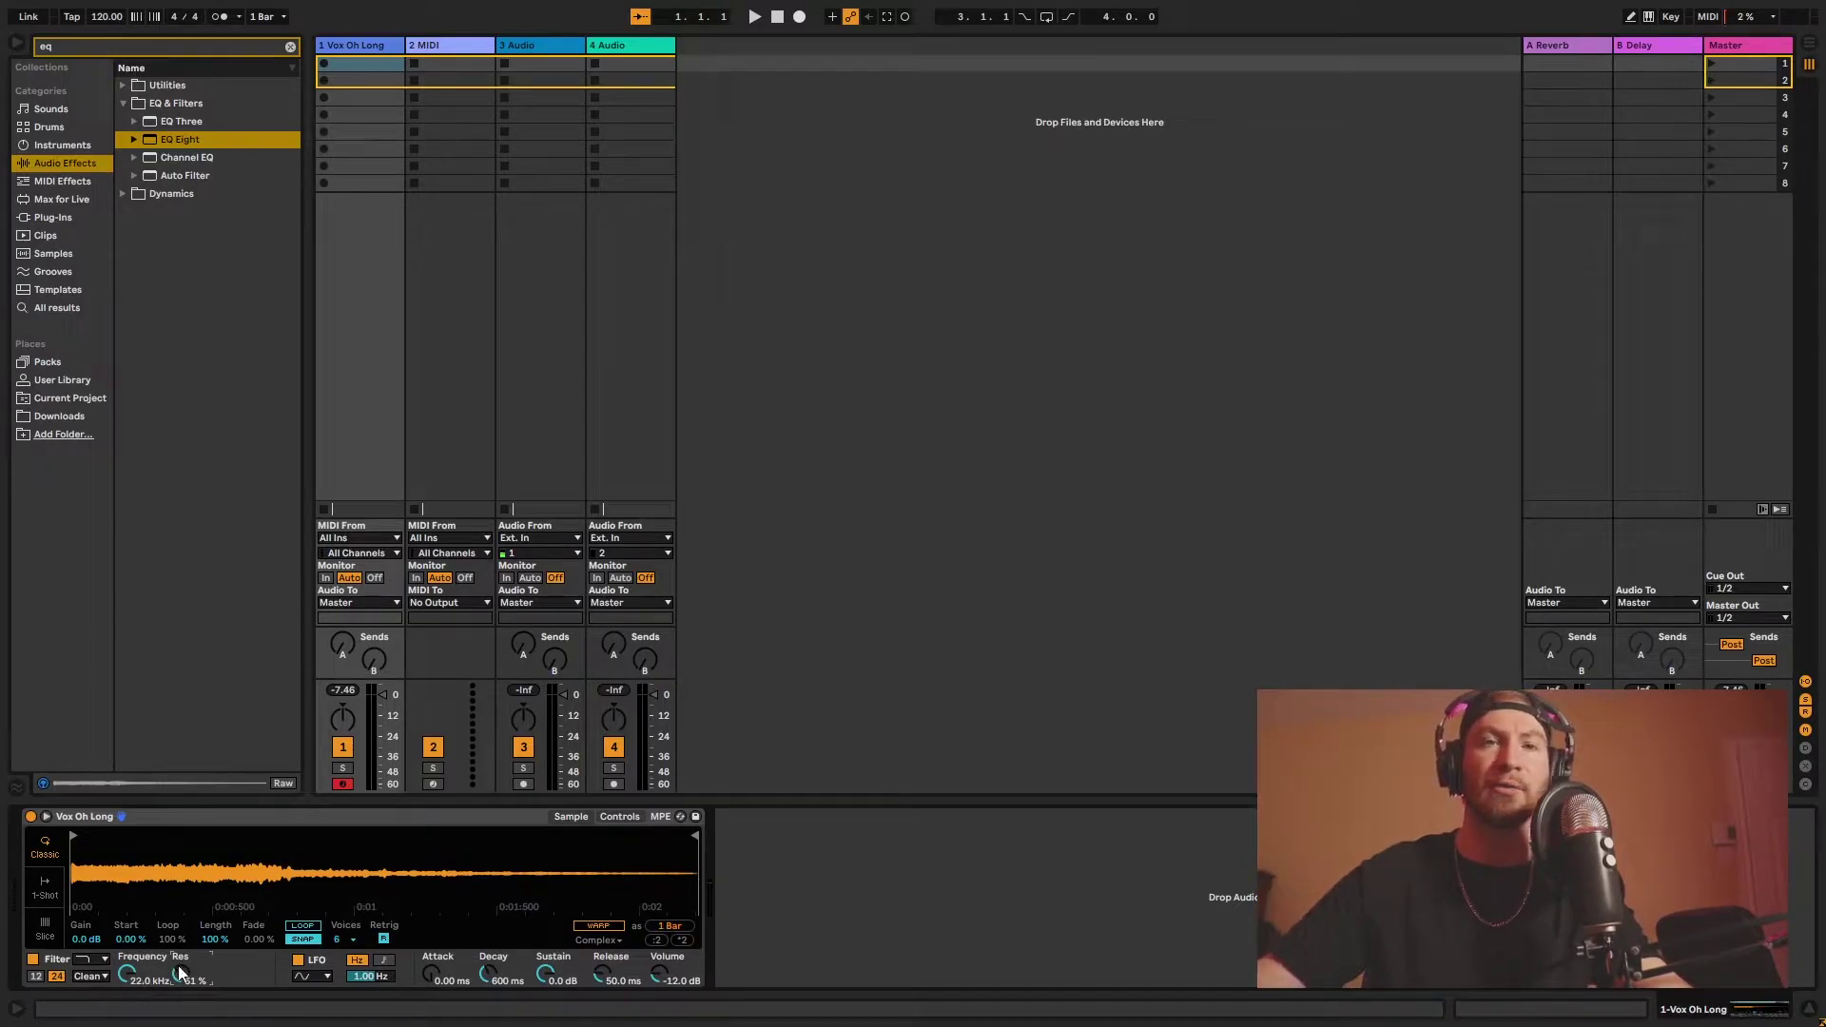
Step: Reset resonance to 0 %, leave sample gain at 0.0 dB, and raise track 1 volume to 0.62 dB
double_click(179, 972)
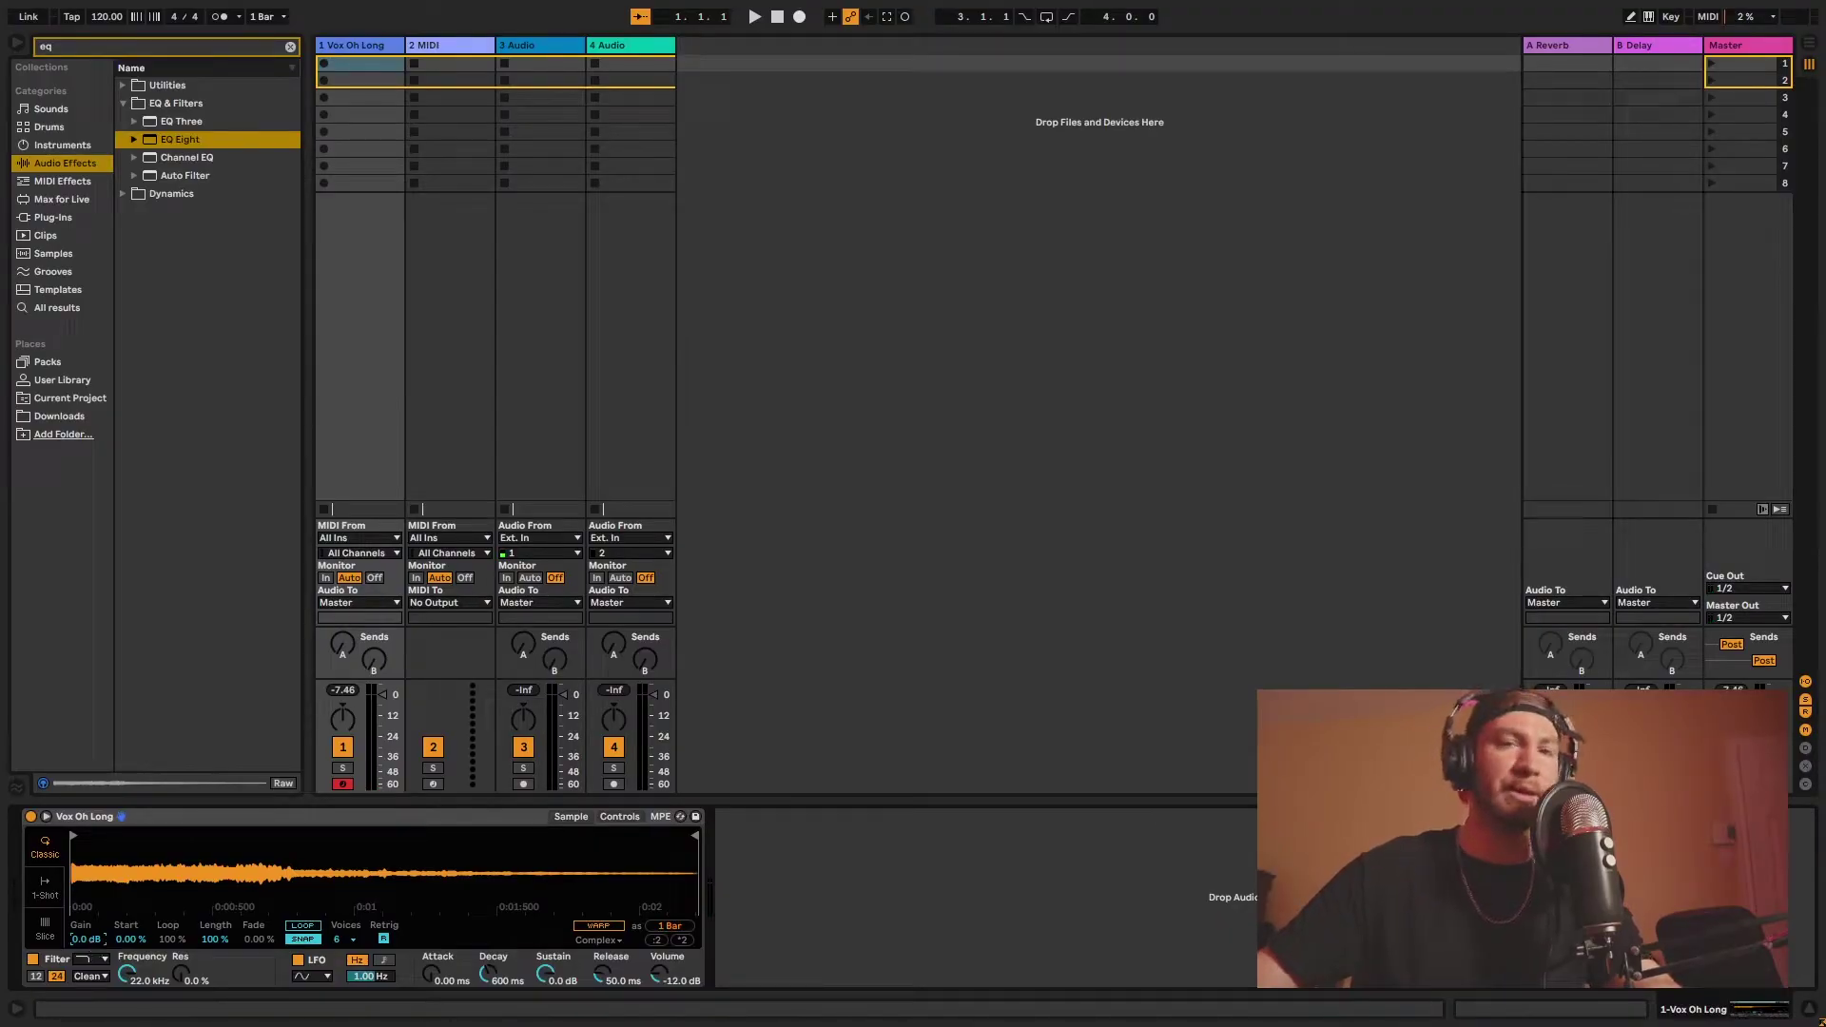
mouse_move(89, 938)
left_mouse_down()
mouse_move(89, 904)
mouse_move(89, 953)
left_mouse_up()
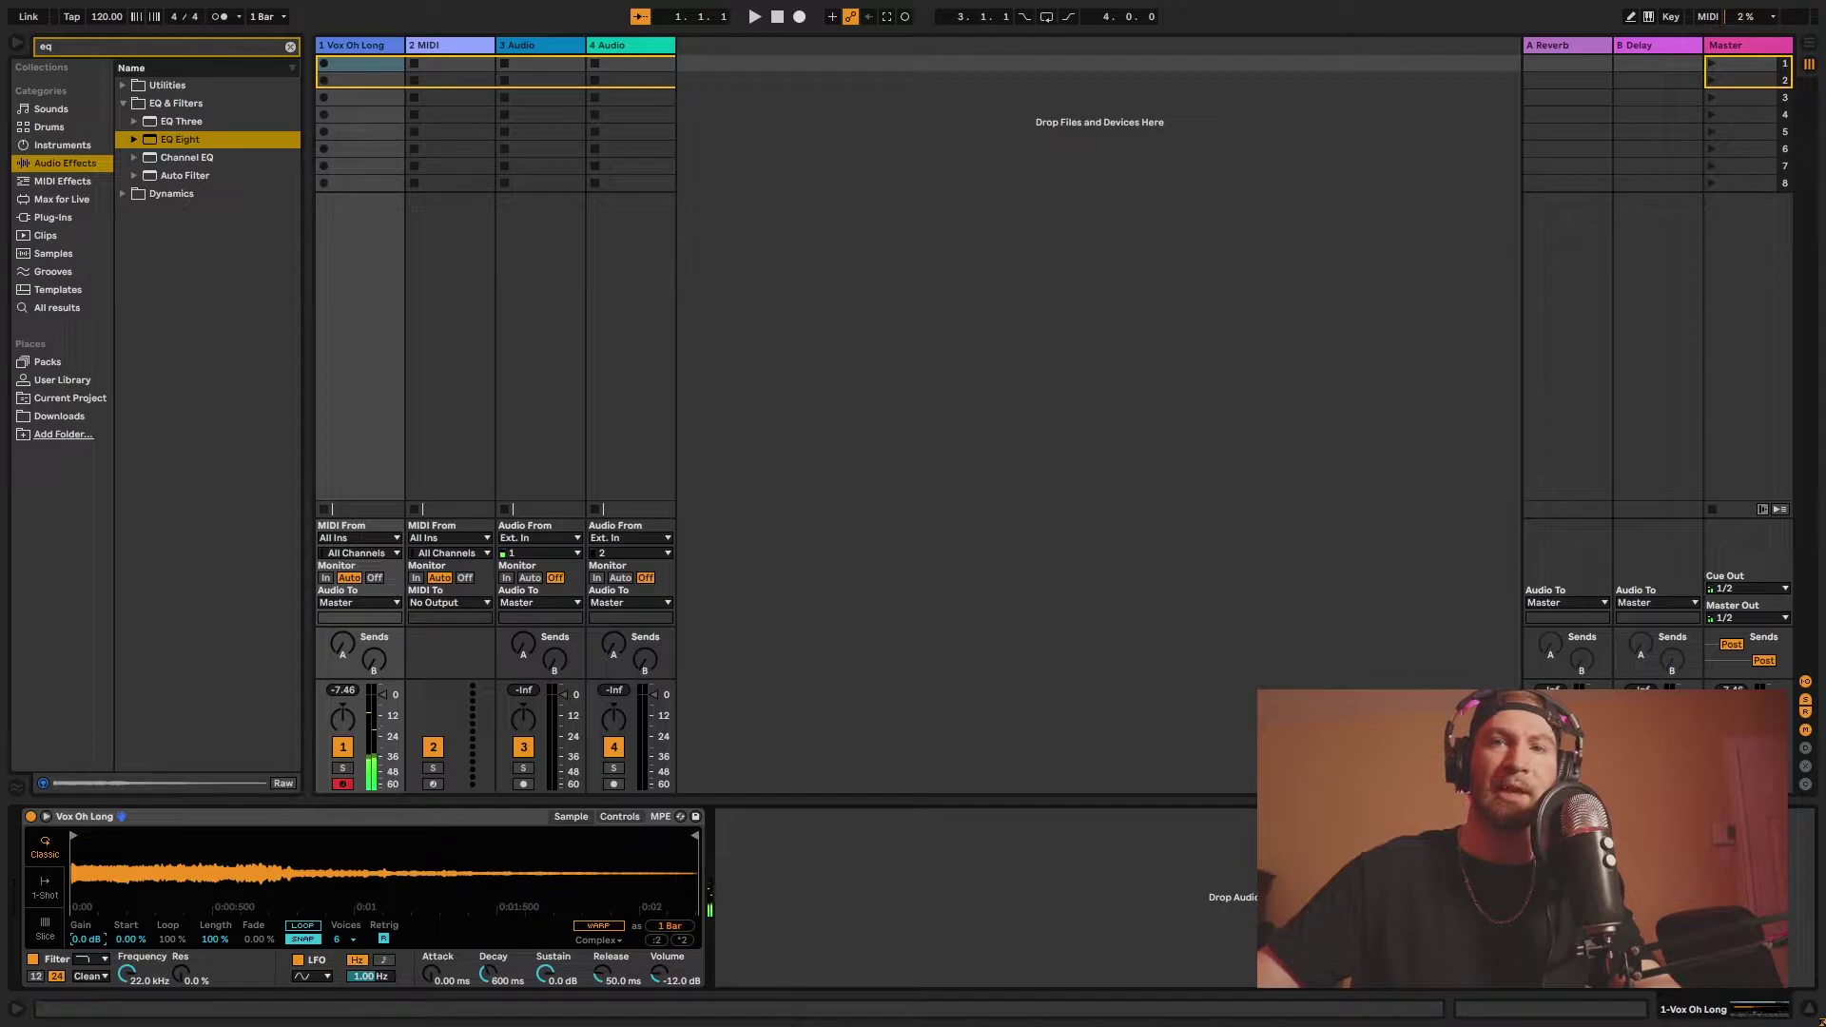
left_click(650, 968)
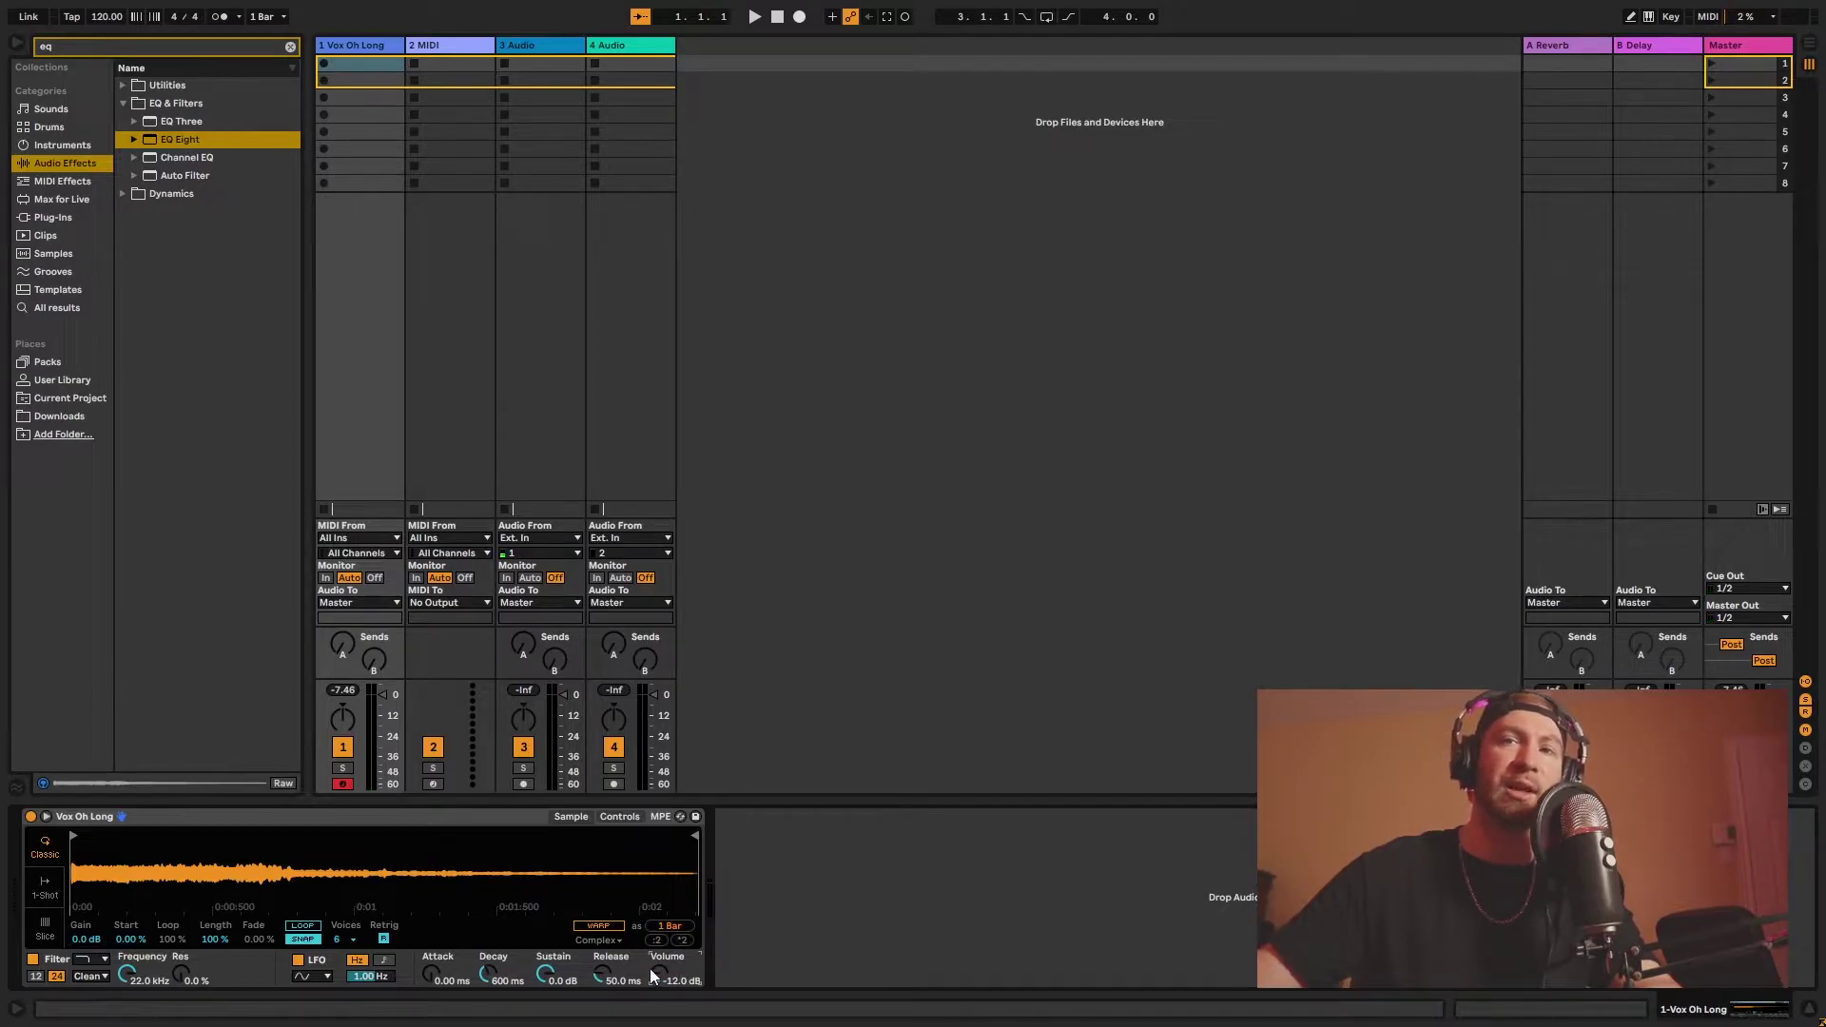
mouse_move(659, 978)
left_mouse_down()
mouse_move(659, 932)
mouse_move(659, 978)
left_mouse_up()
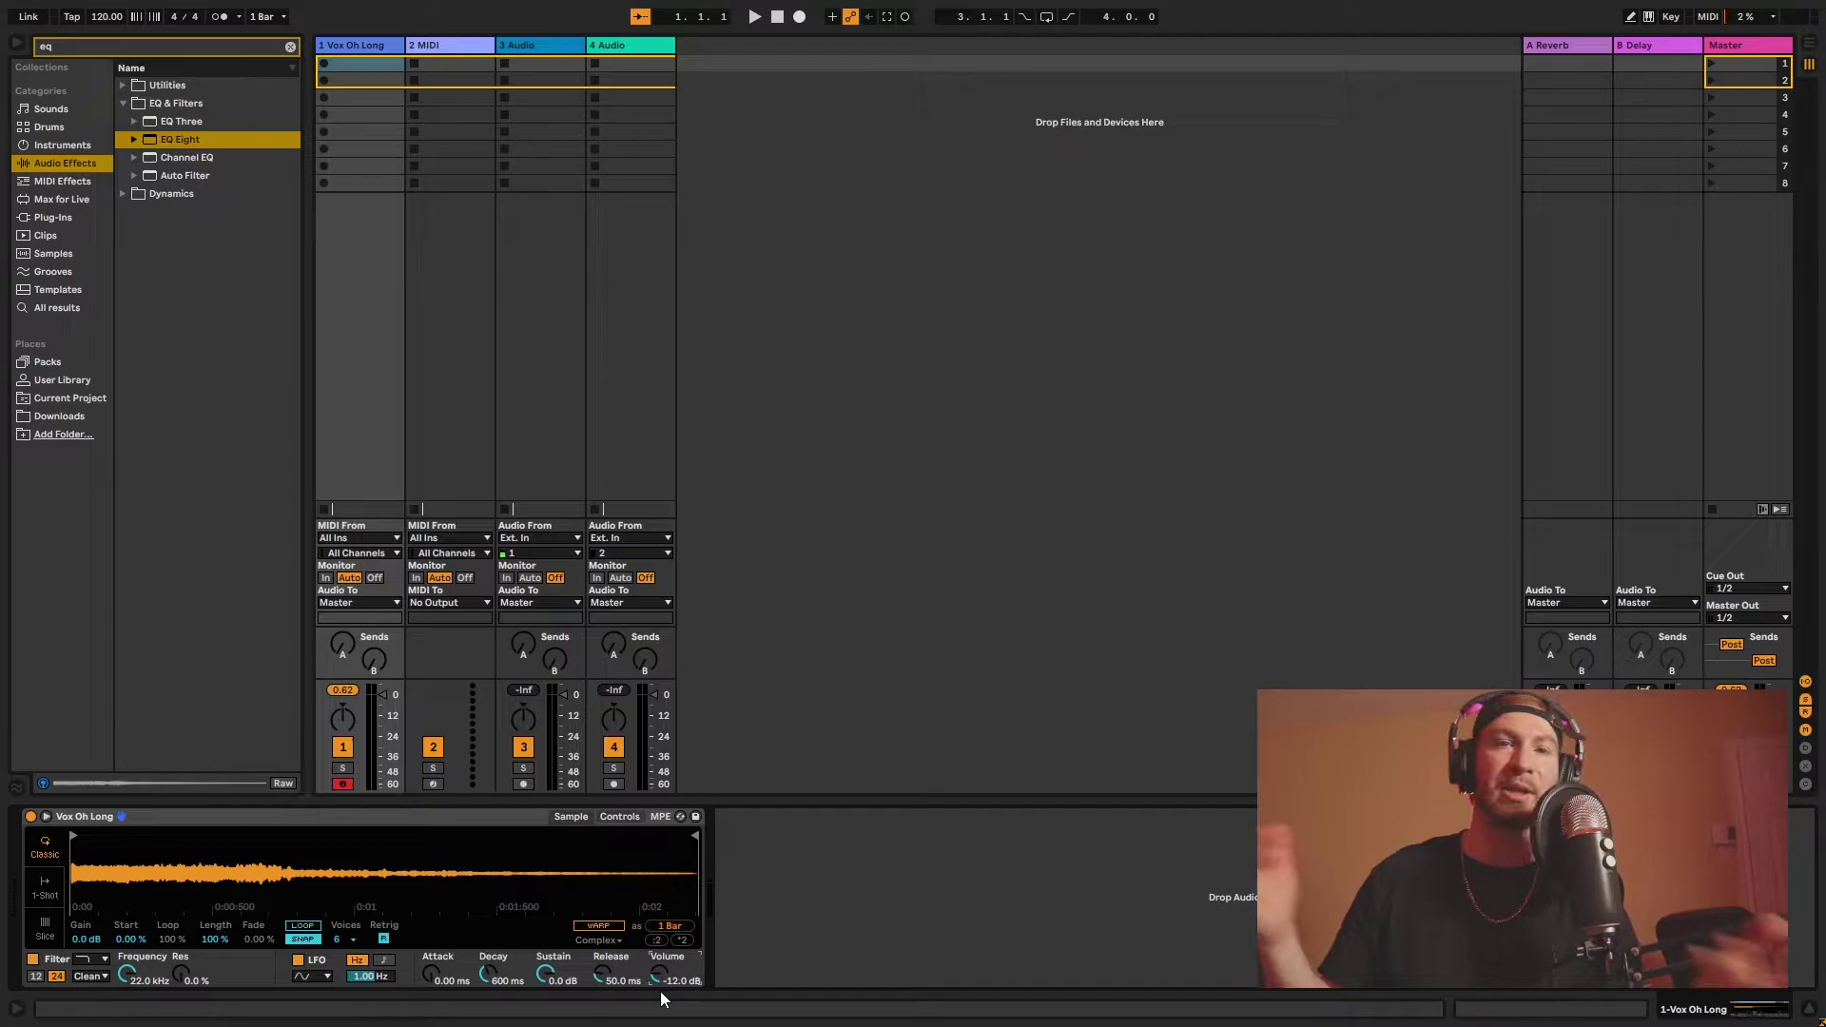
mouse_move(130, 939)
left_mouse_down()
mouse_move(130, 895)
mouse_move(130, 926)
left_mouse_up()
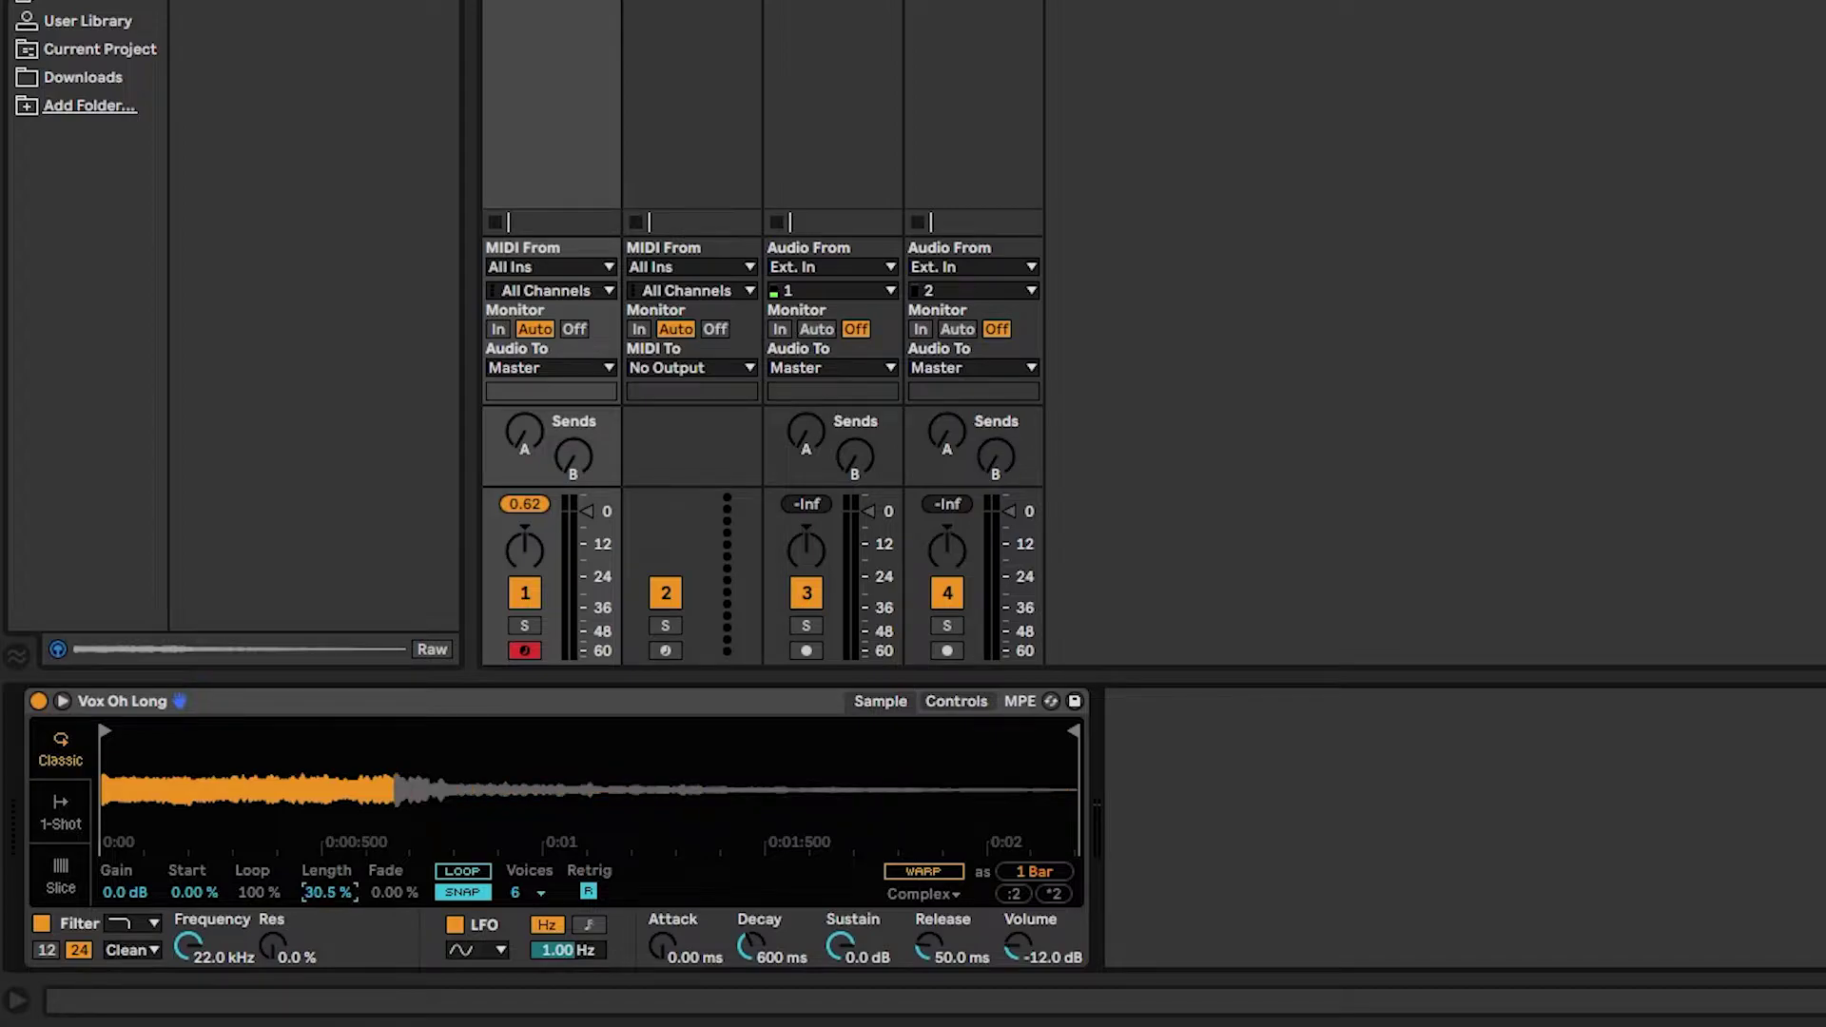
left_click(319, 890)
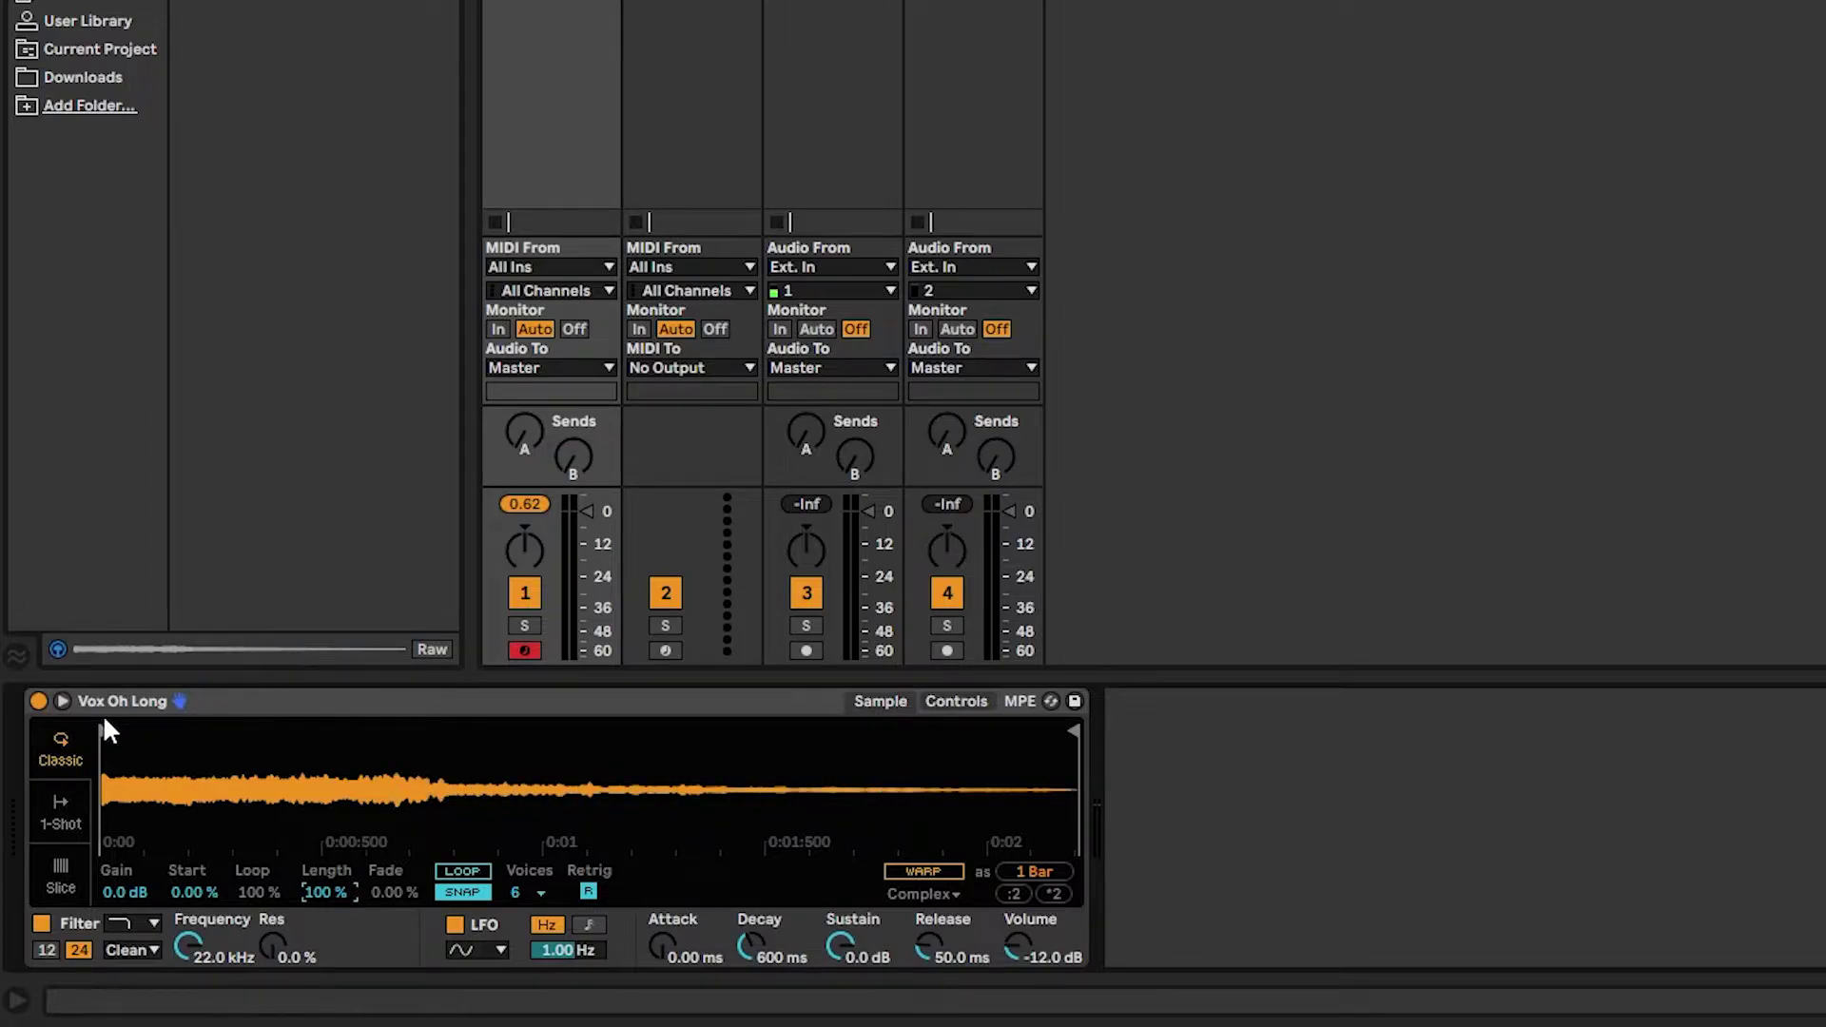
left_click_drag(106, 730, 241, 742)
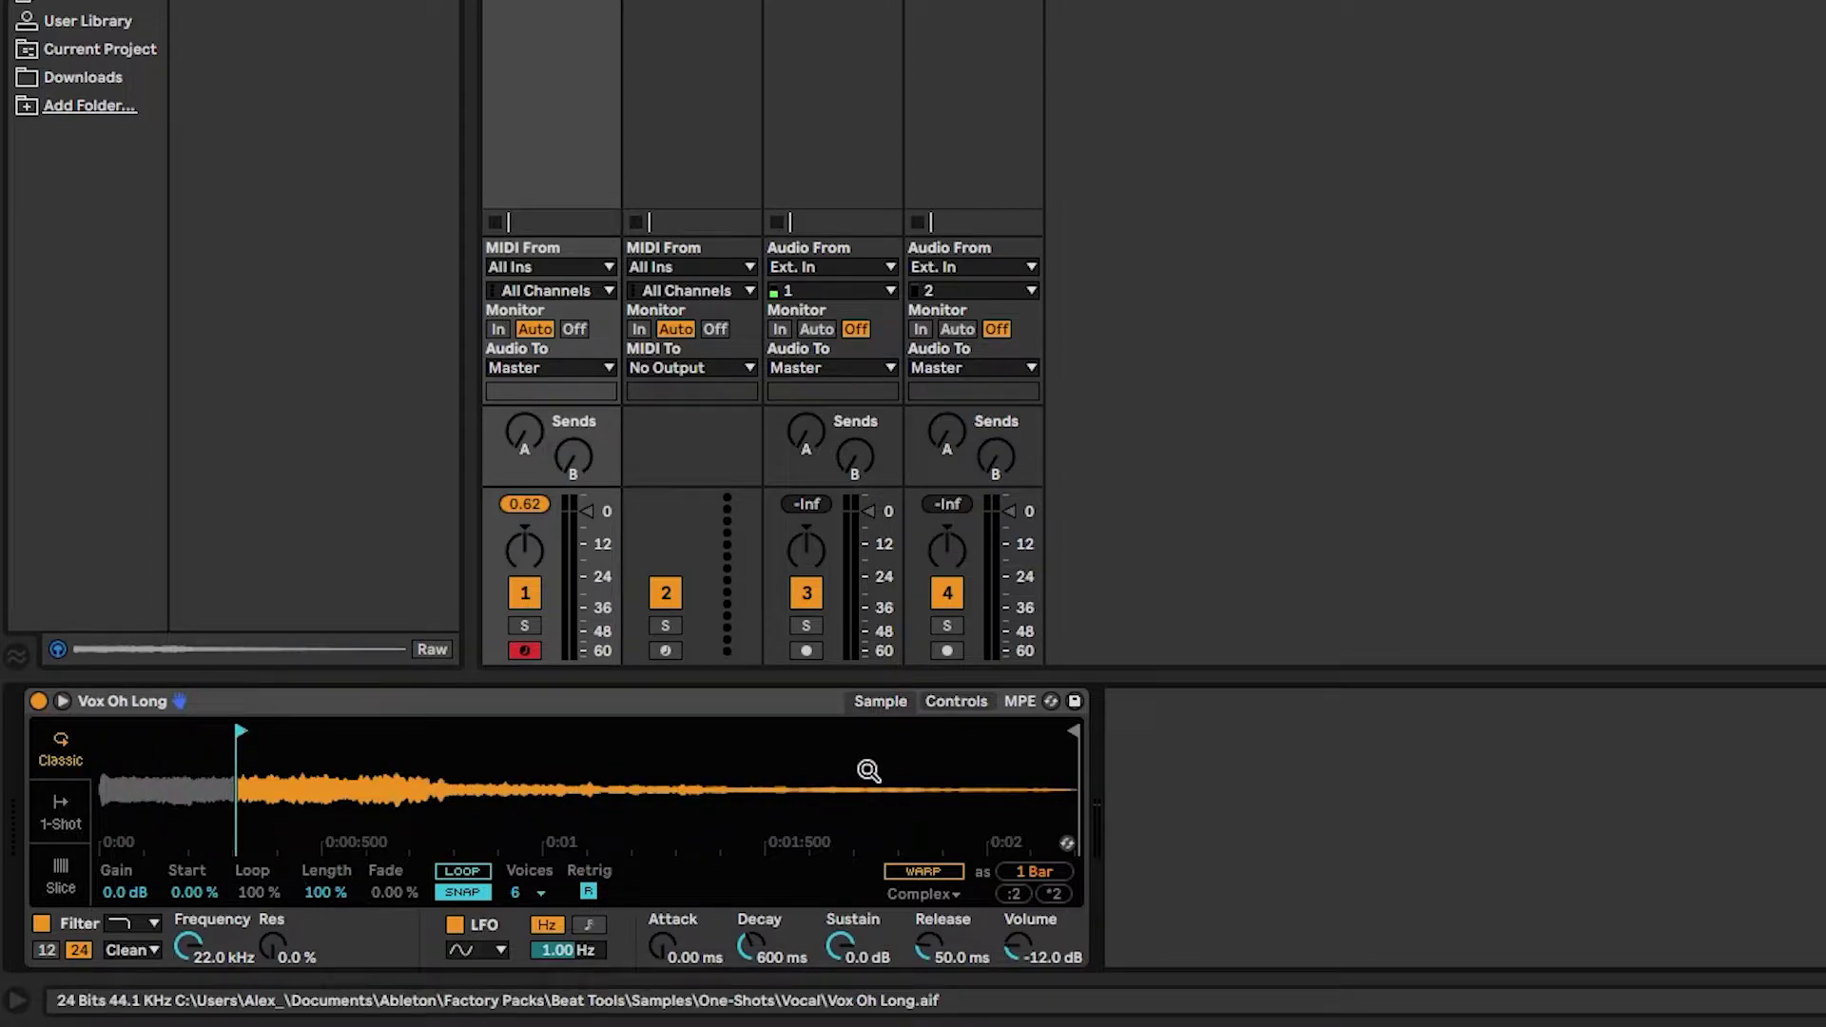
left_click_drag(1074, 731, 407, 718)
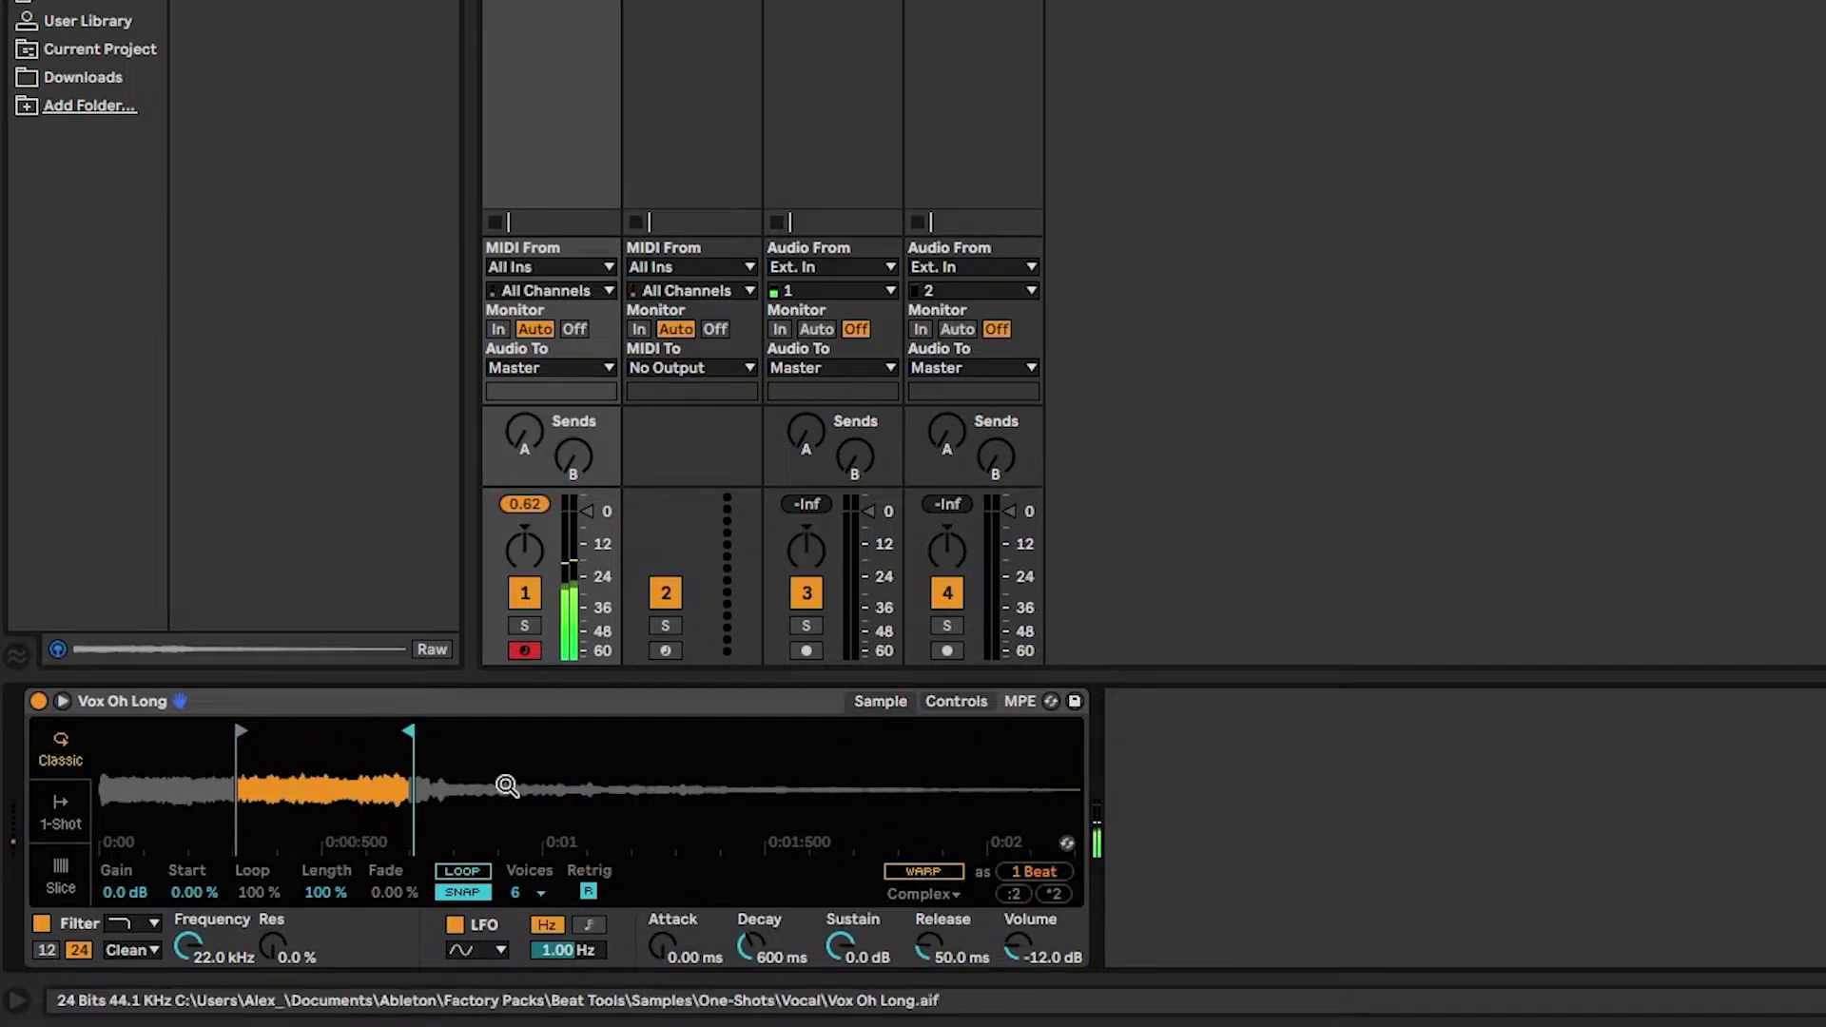
key("ctrl+z")
key("ctrl+z")
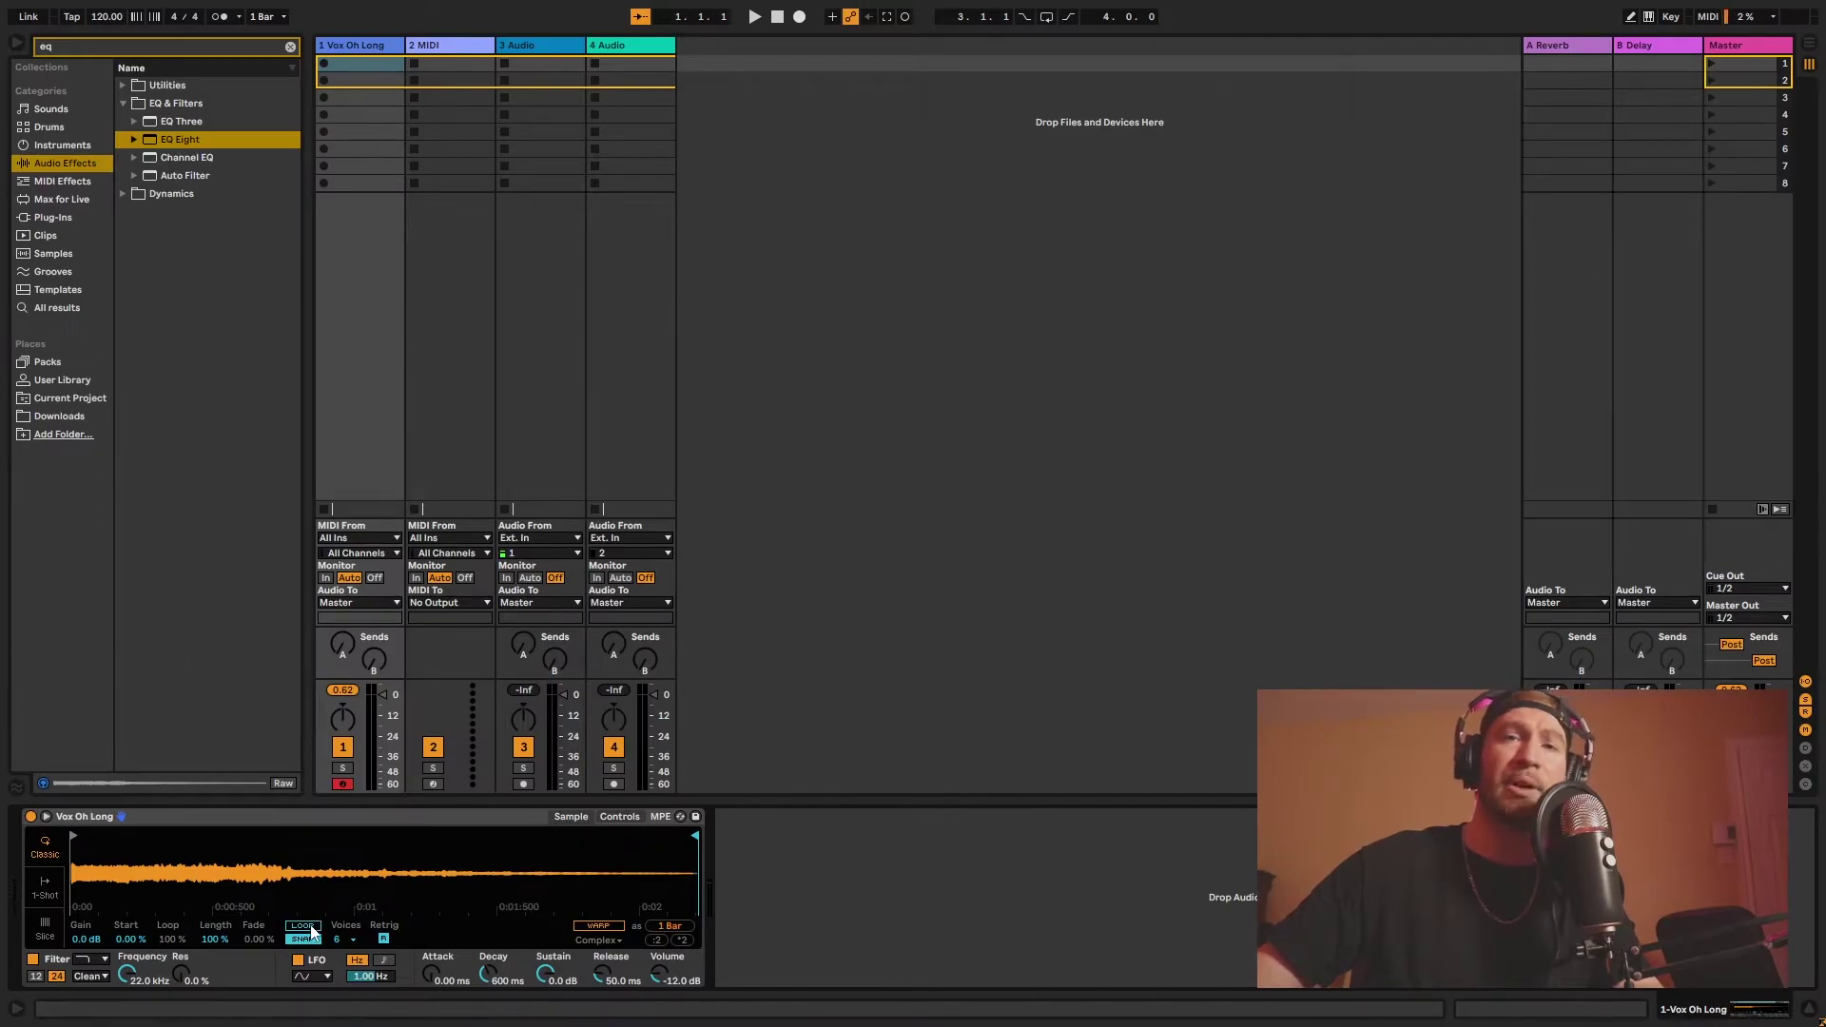
Step: Drag the end marker to keep only the first beat, then toggle LOOP on and off twice
left_click_drag(694, 837, 84, 834)
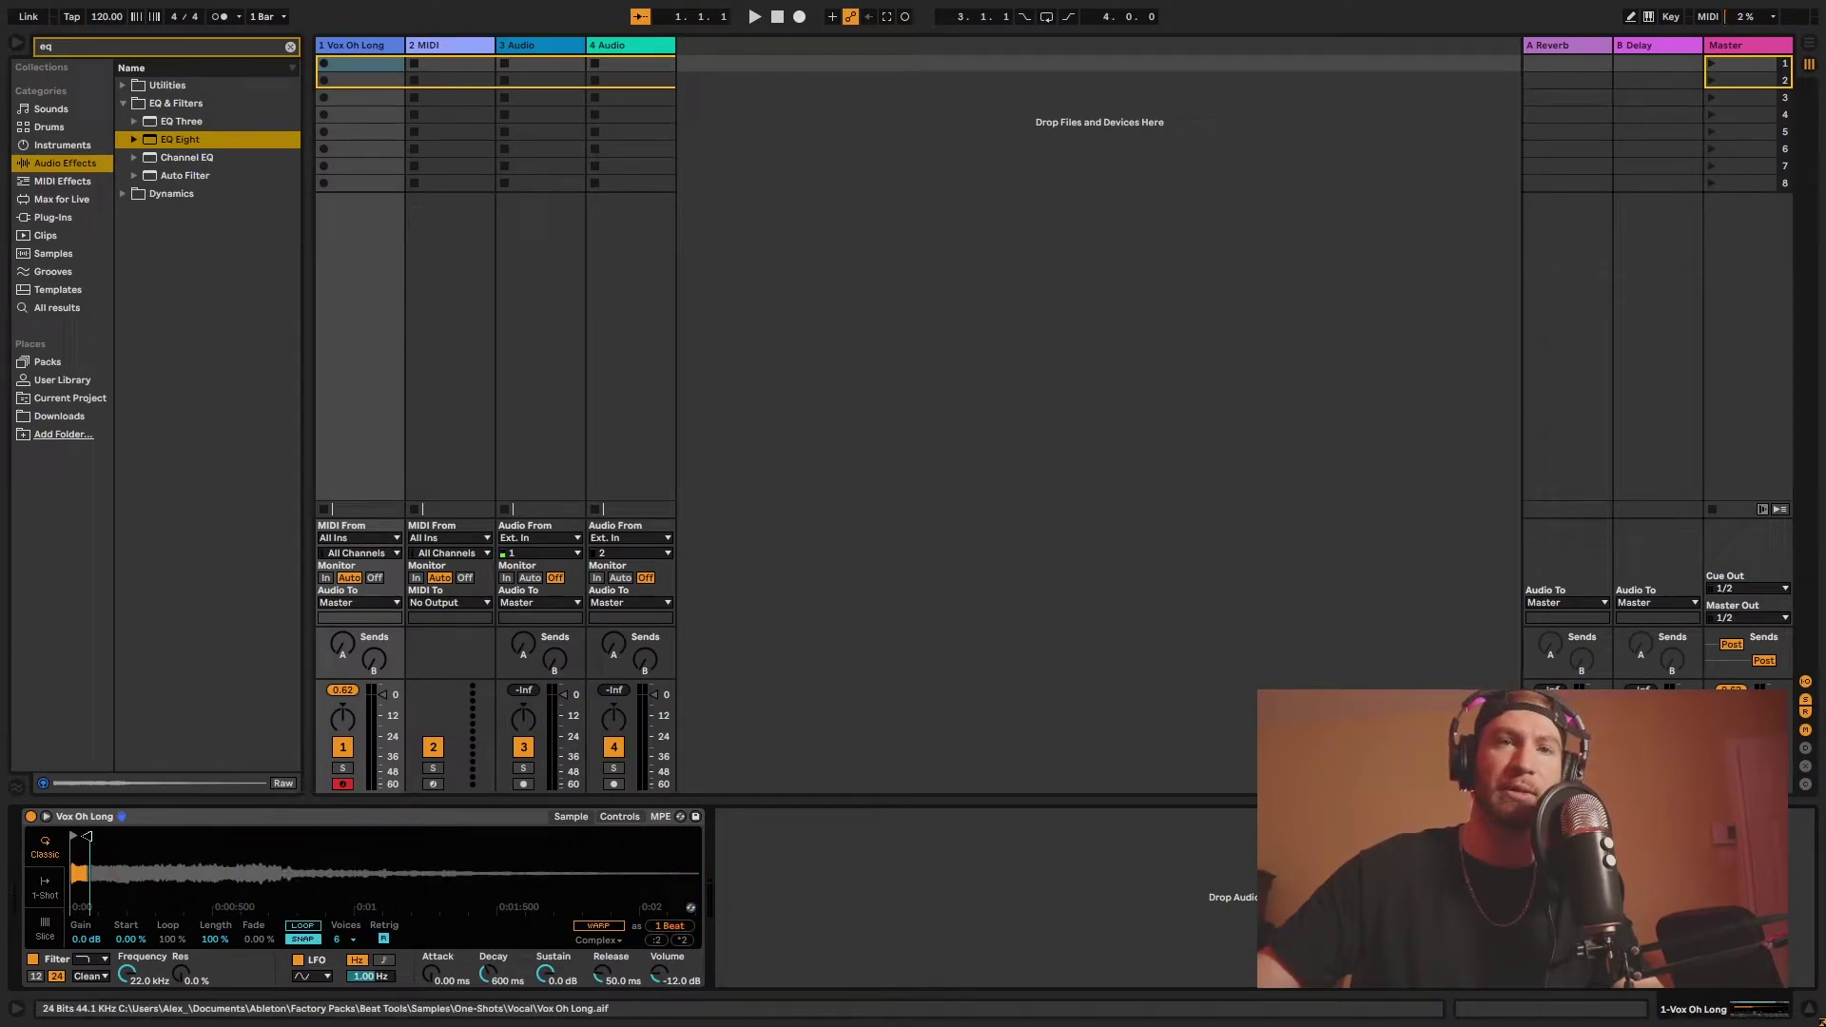
left_click(304, 928)
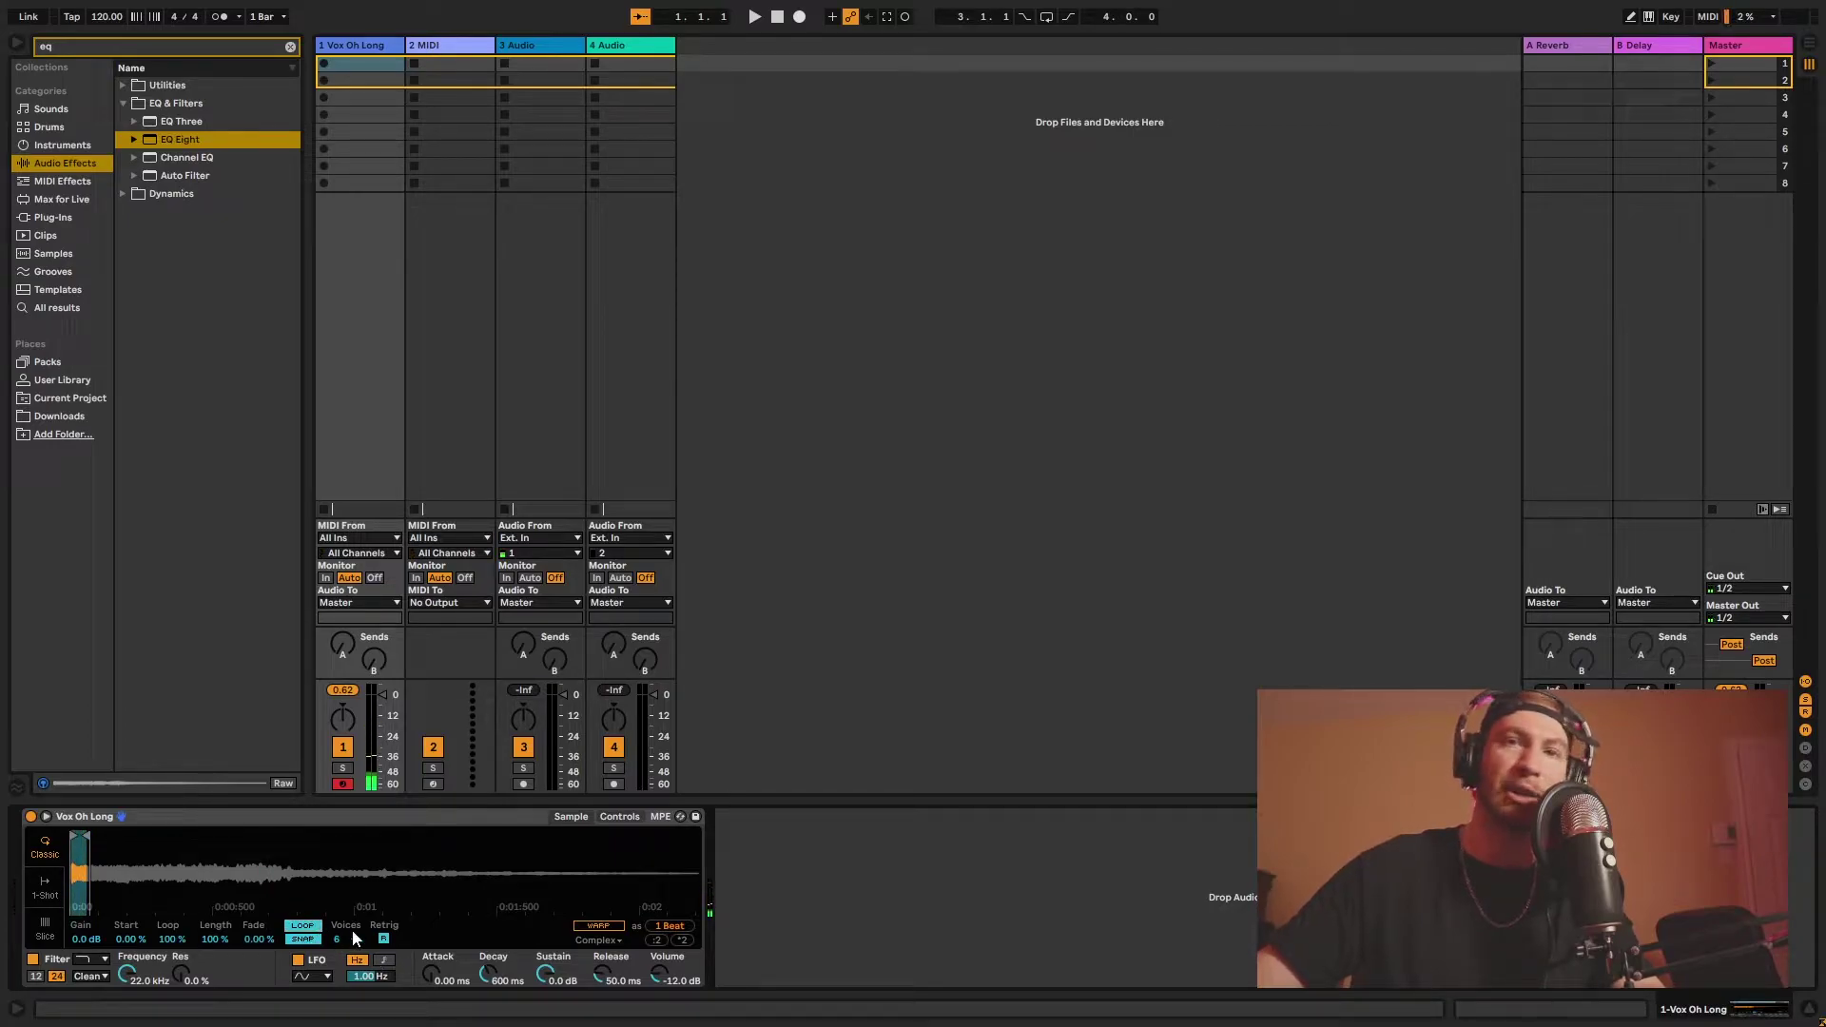
left_click(304, 927)
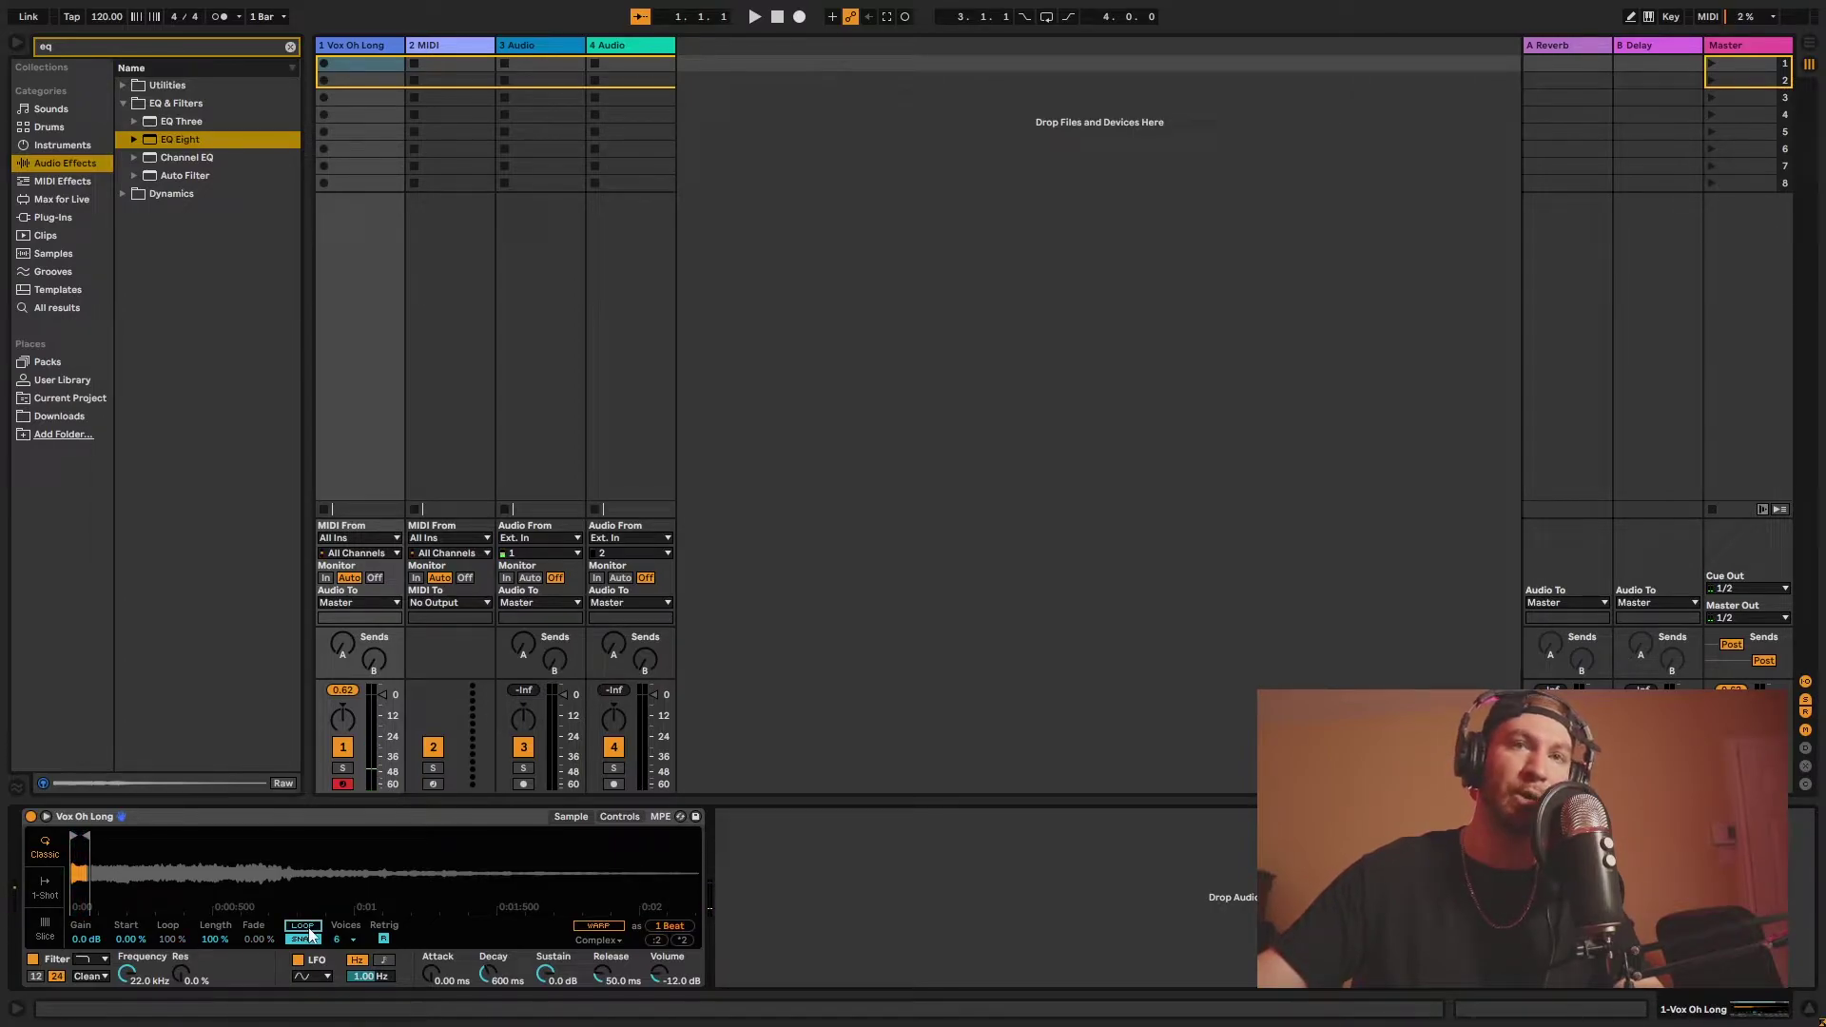
left_click(304, 928)
left_click(308, 932)
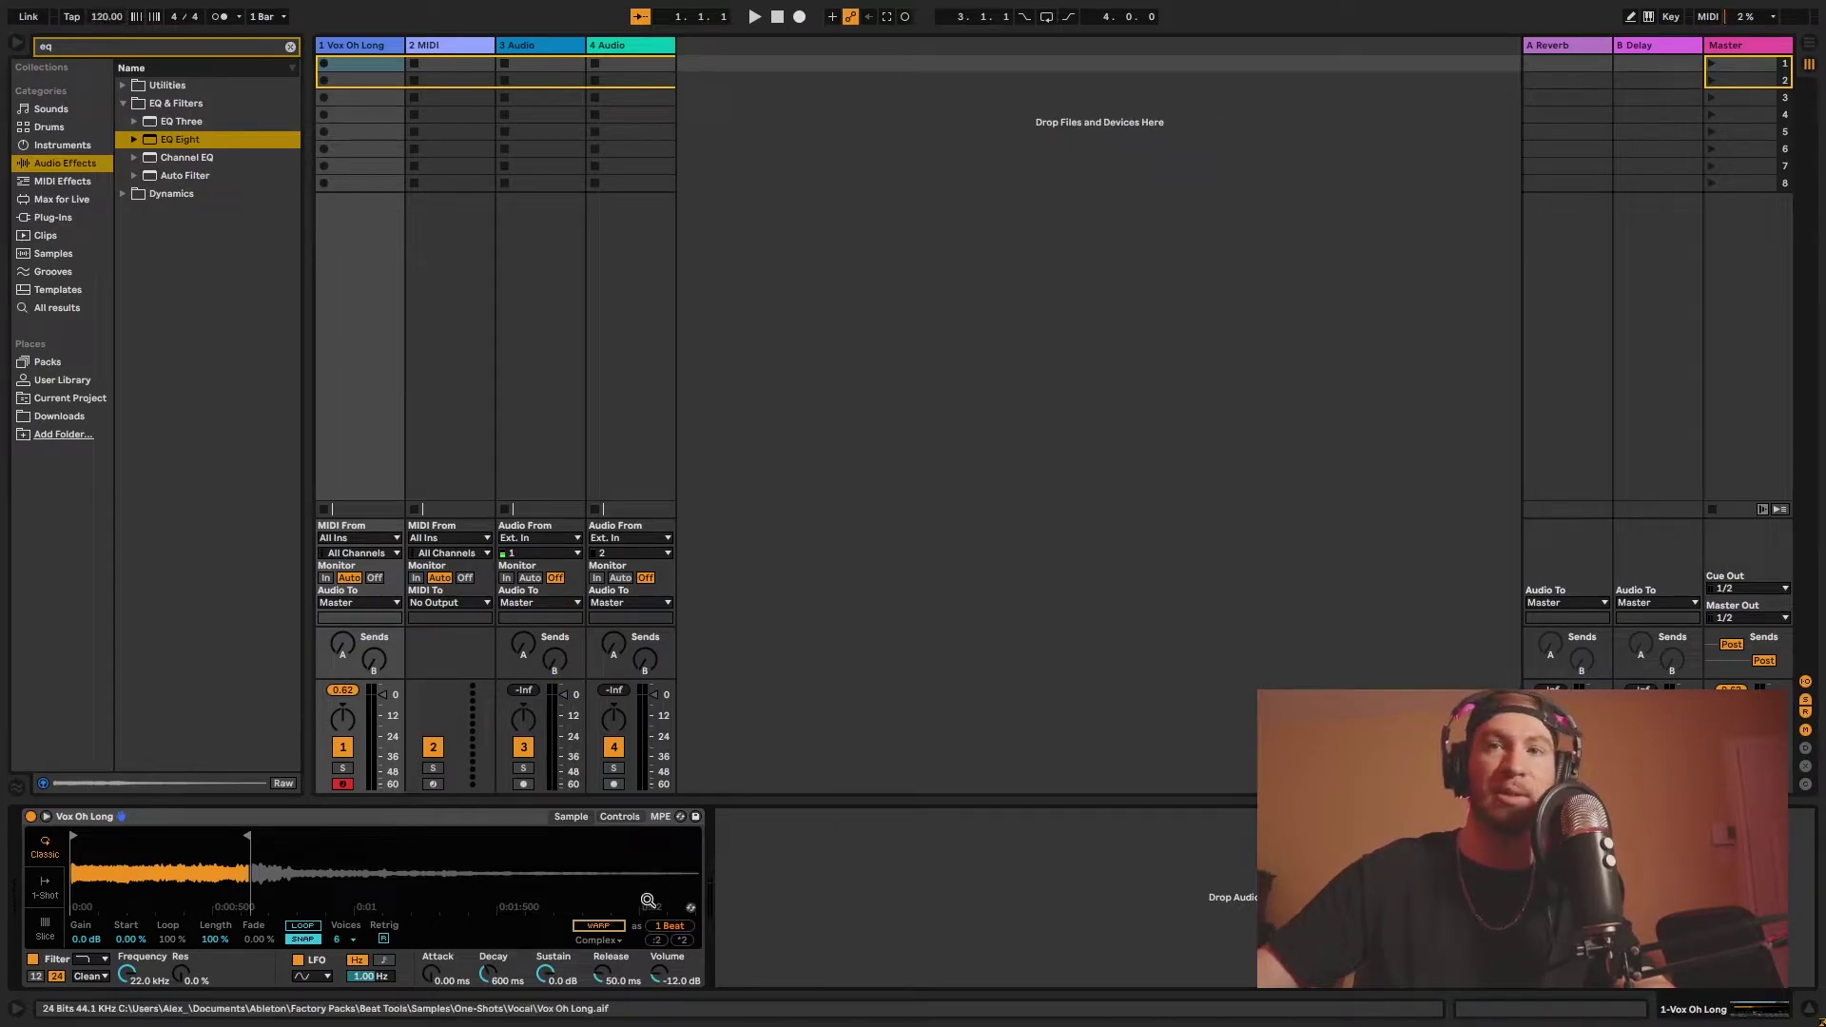
Step: After trying warp on and off, shorten Vox Oh Long's region and enable LOOP
left_click(598, 925)
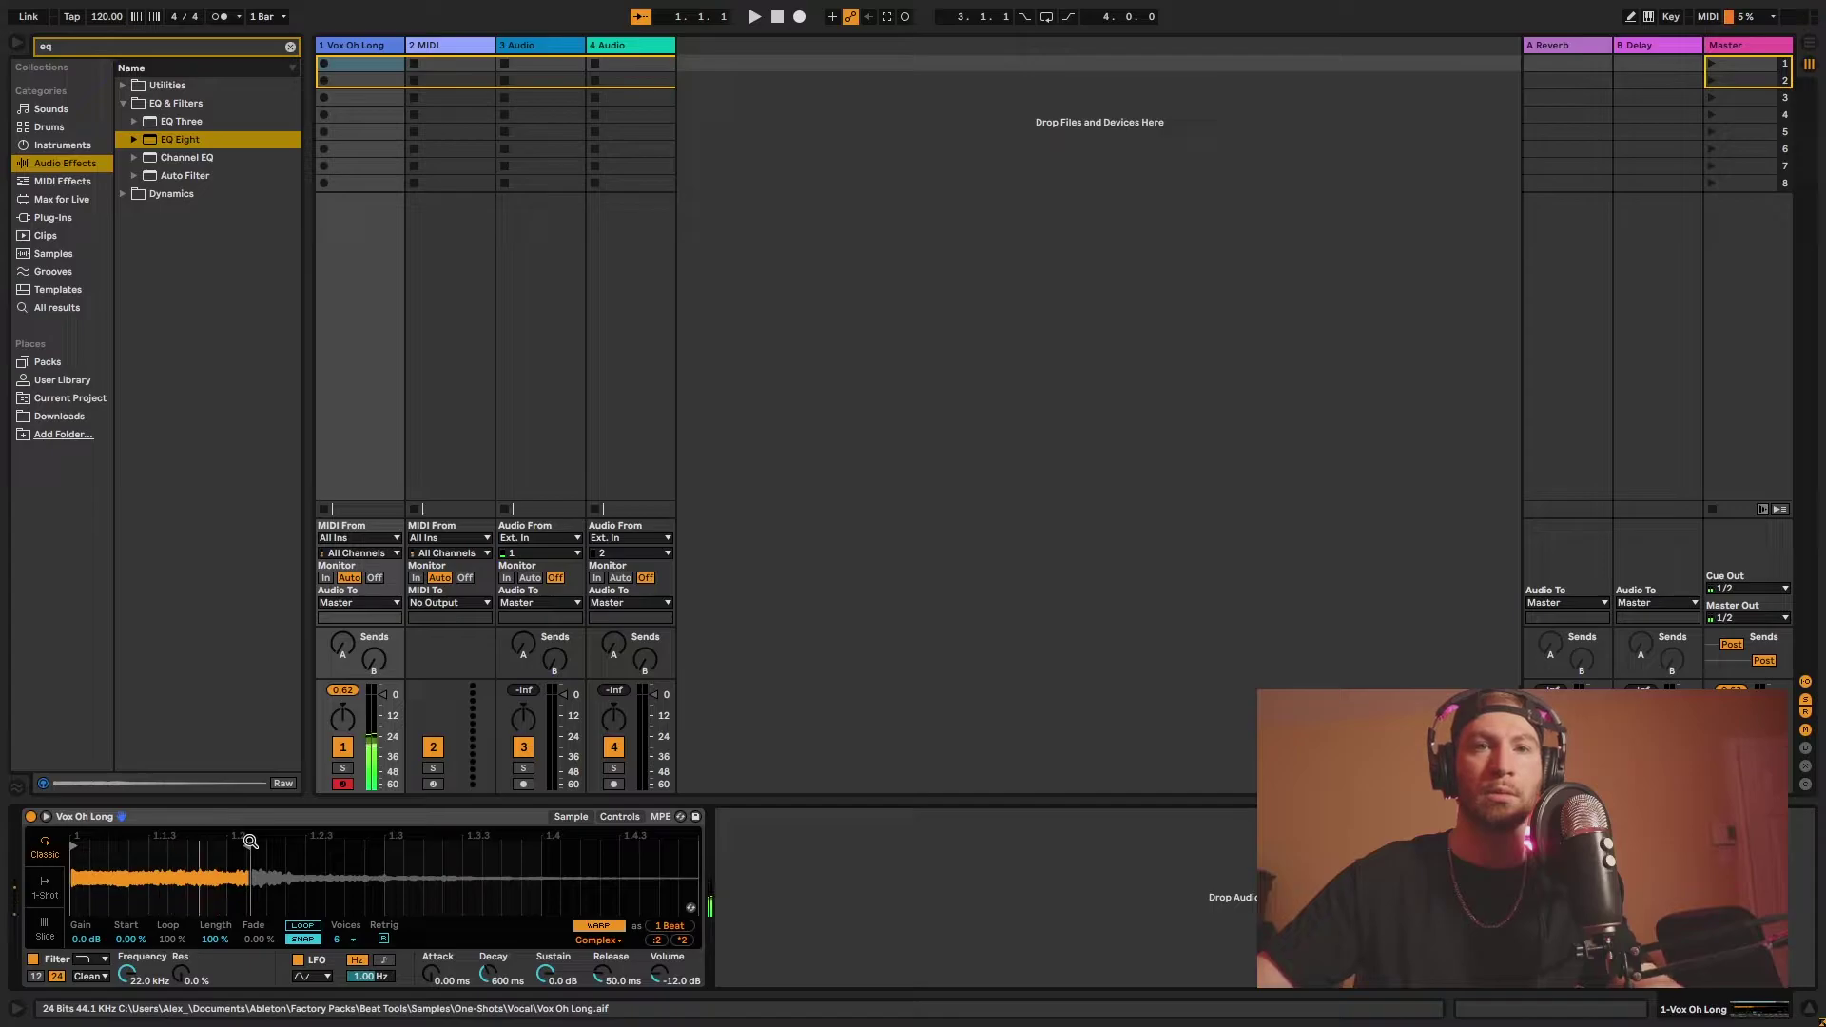
left_click(595, 926)
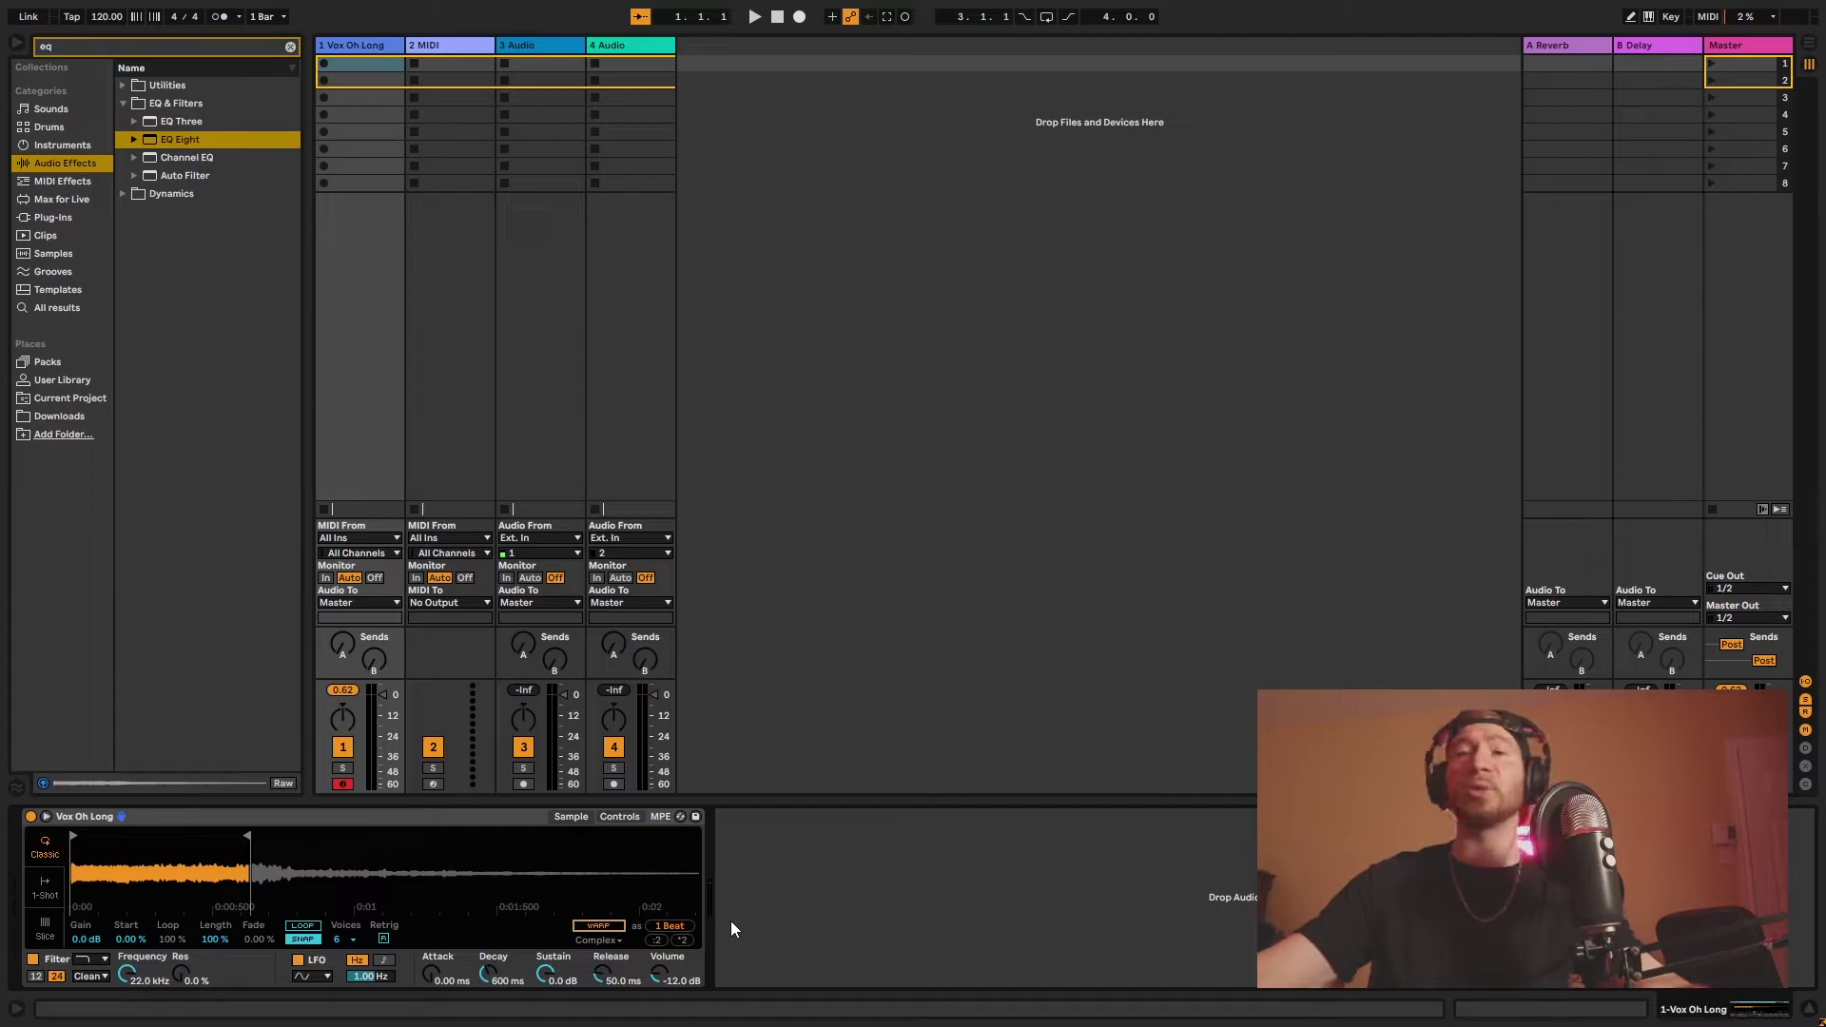
left_click_drag(247, 836, 92, 840)
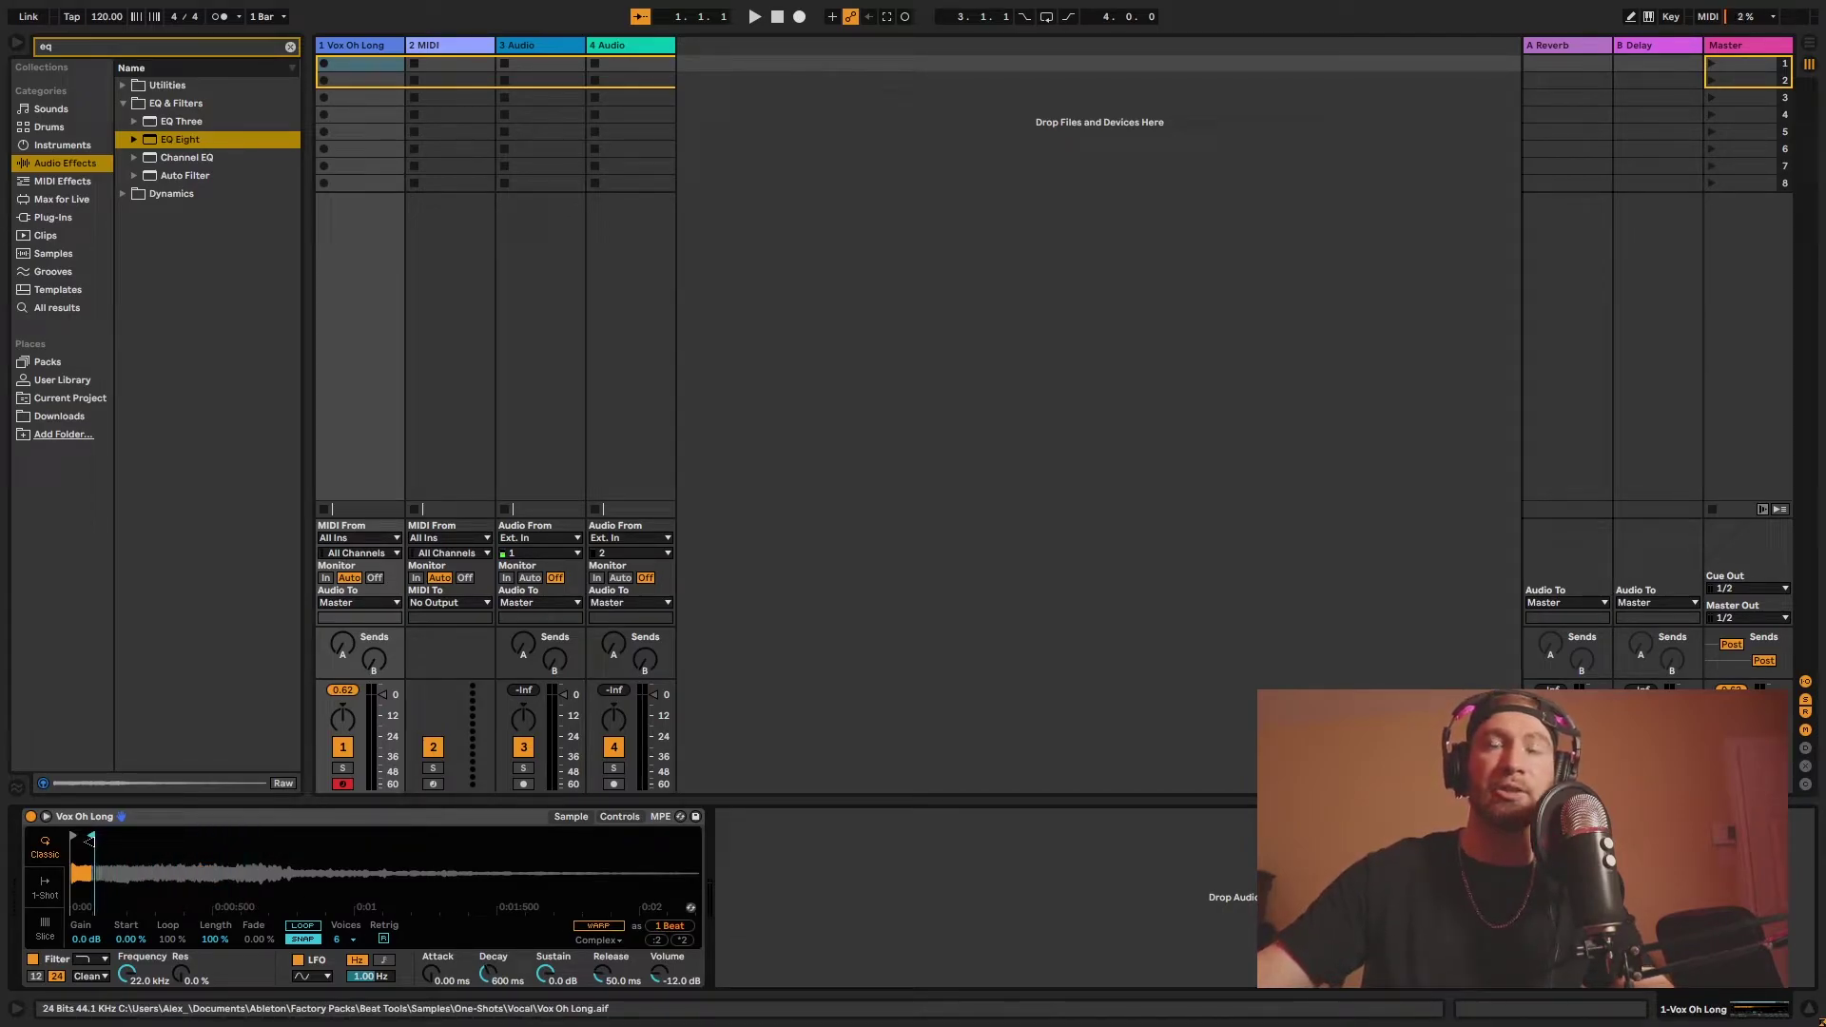
left_click(305, 927)
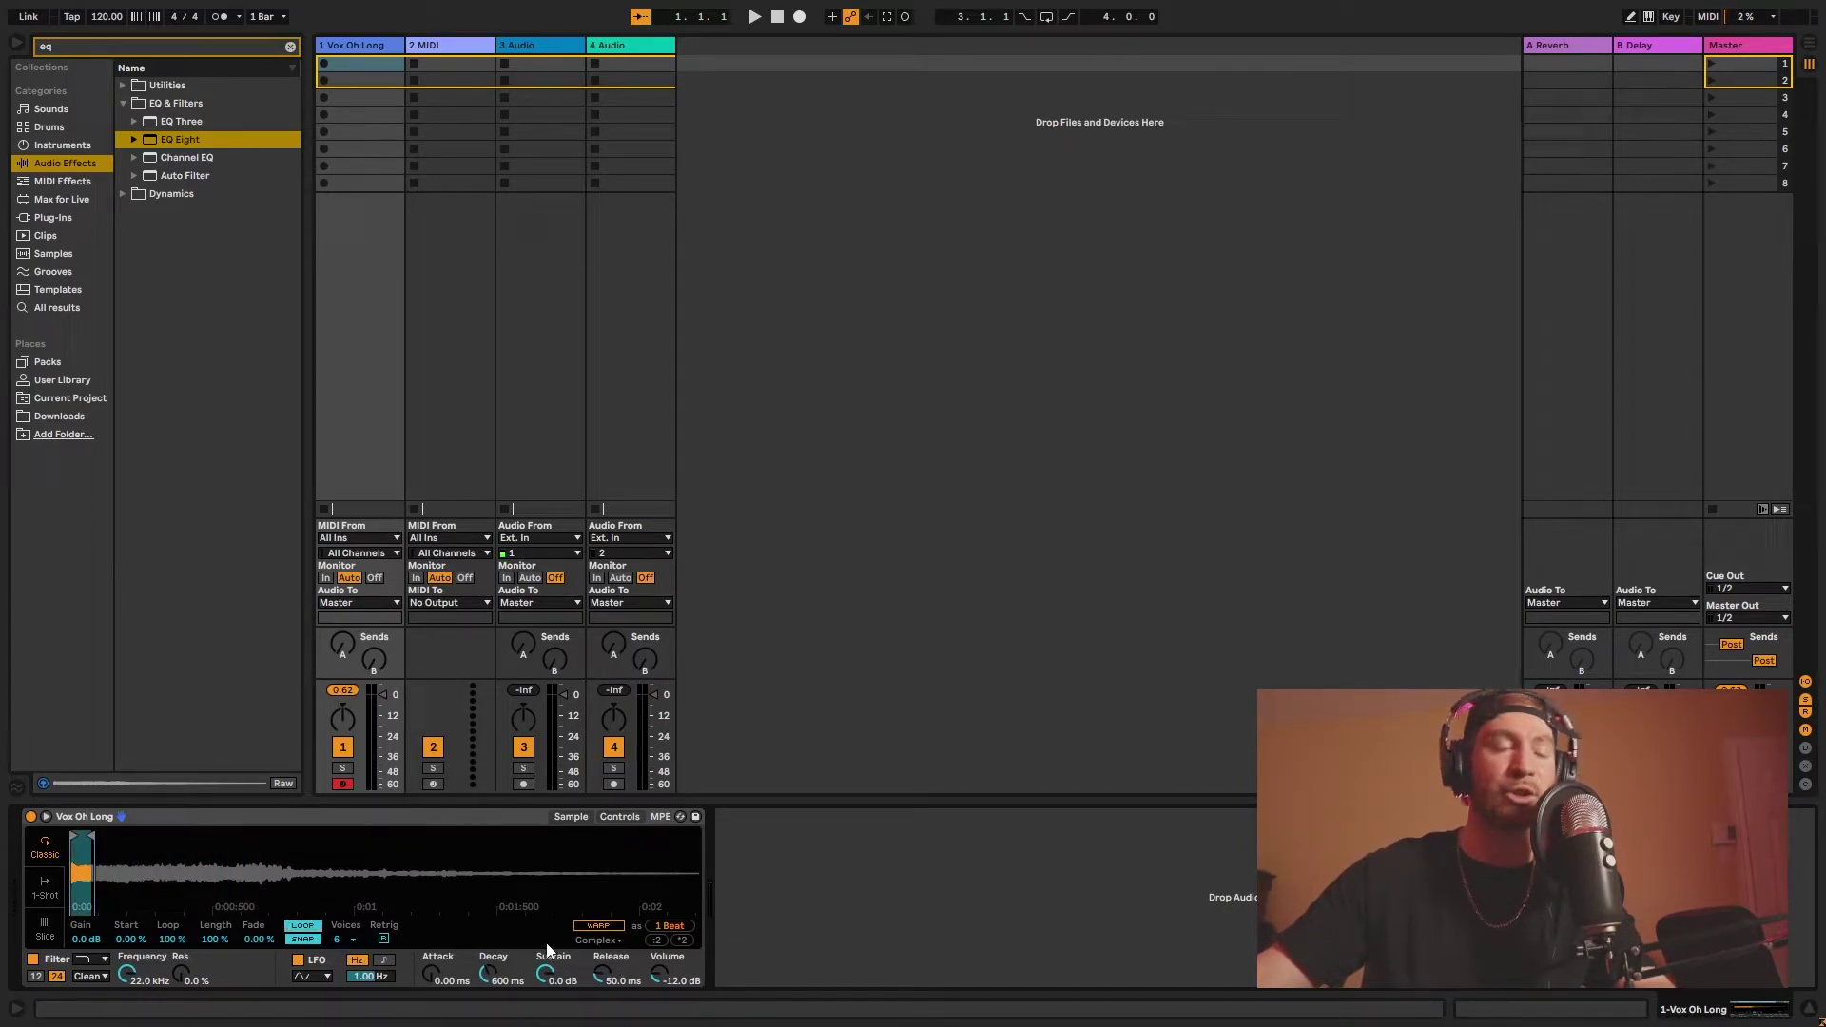
Step: Toggle WARP on and off a few more times, leaving warping switched off
left_click(601, 927)
left_click(599, 926)
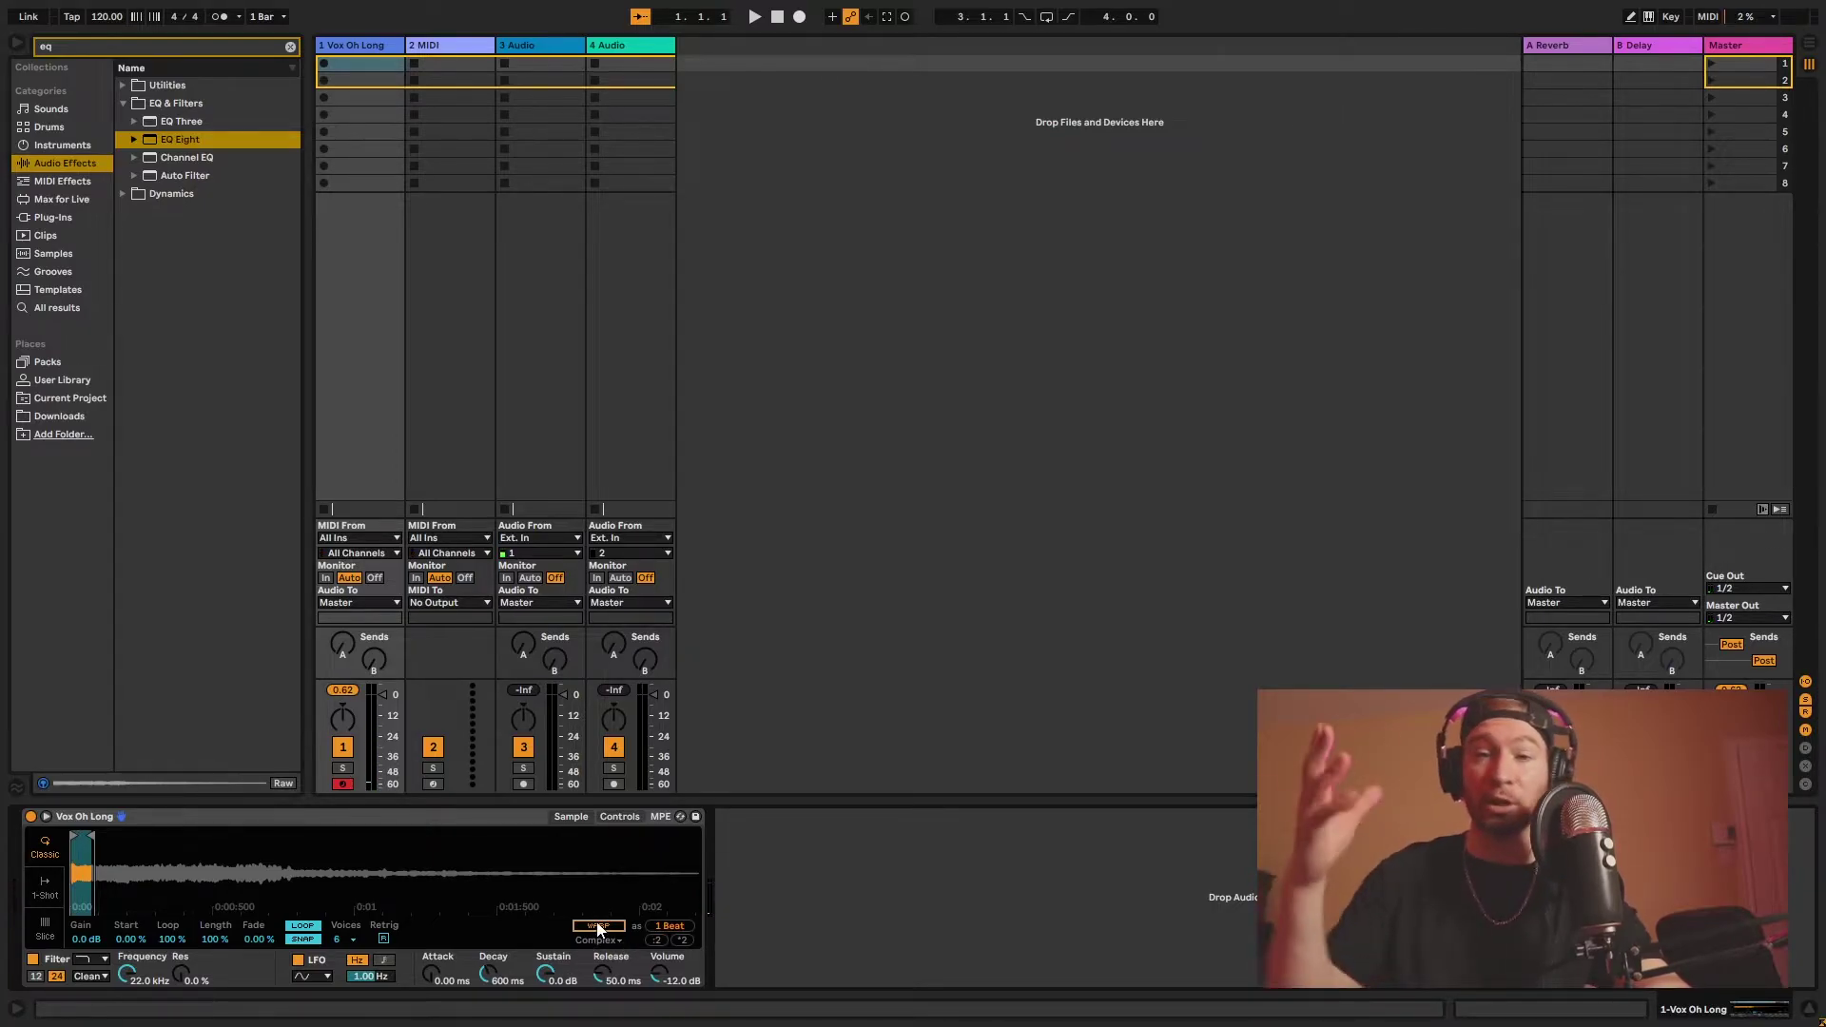
left_click(597, 927)
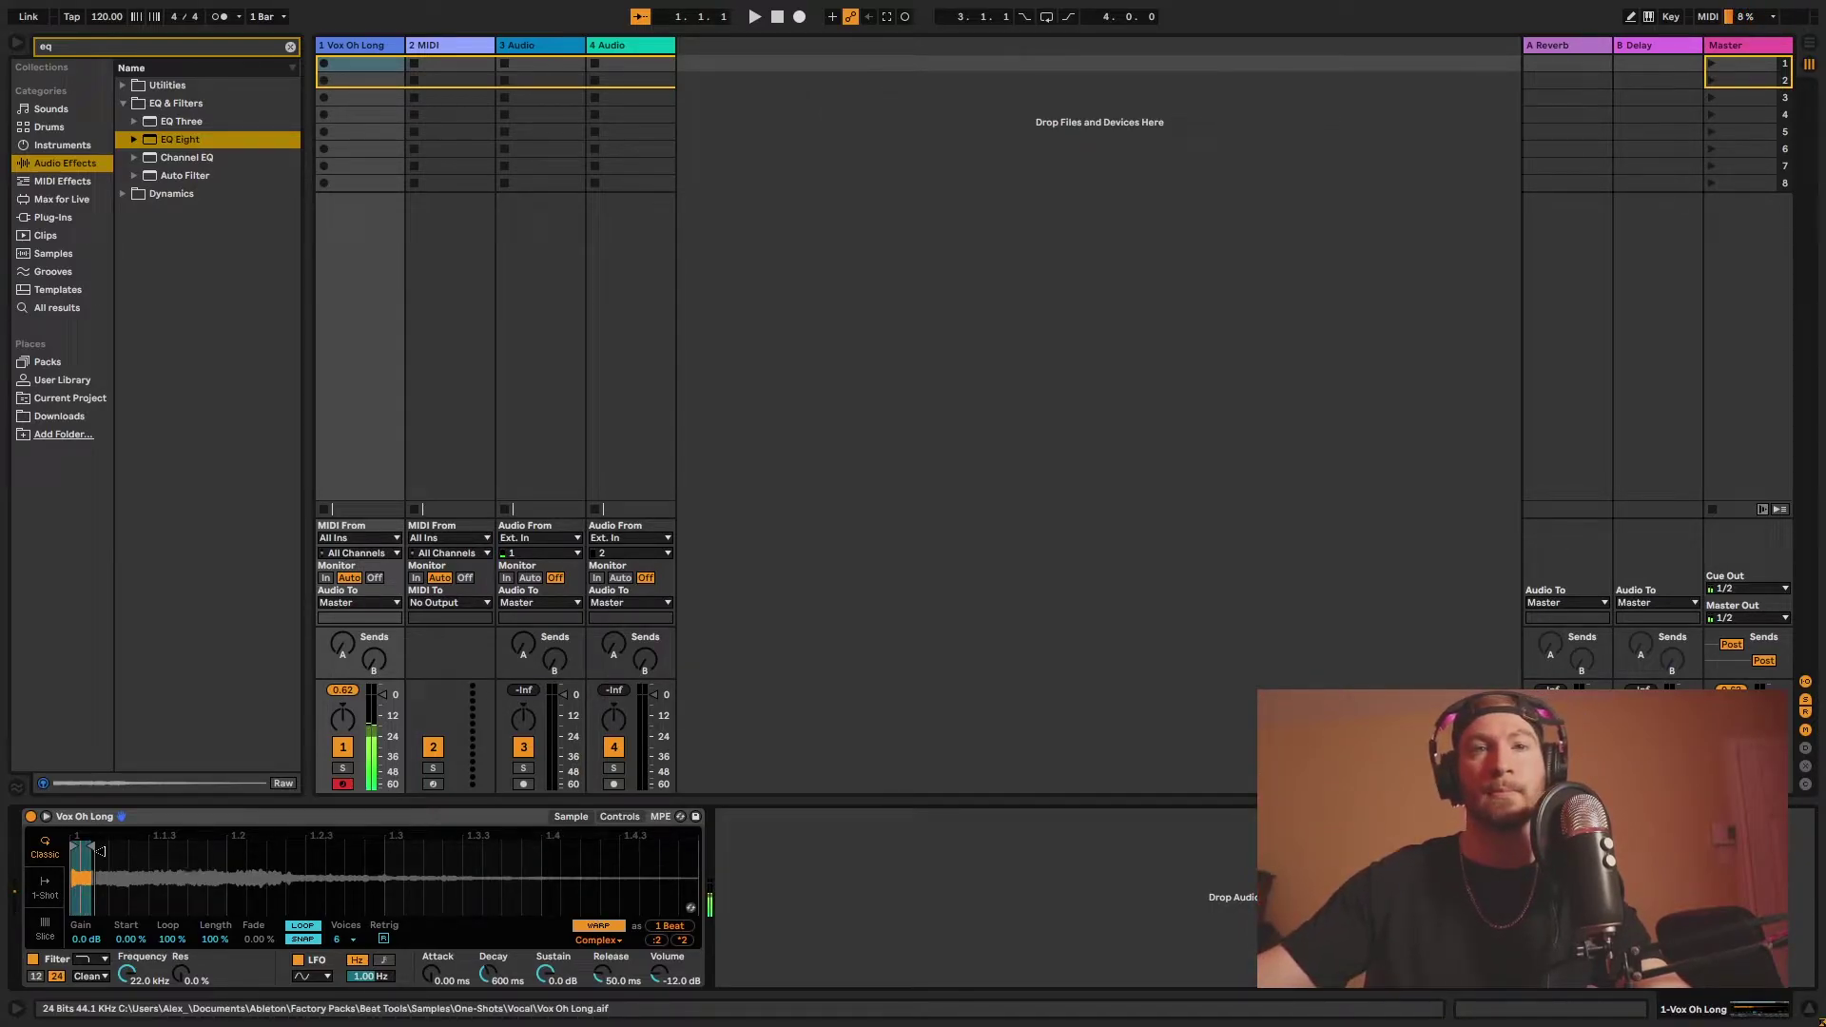
left_click(599, 926)
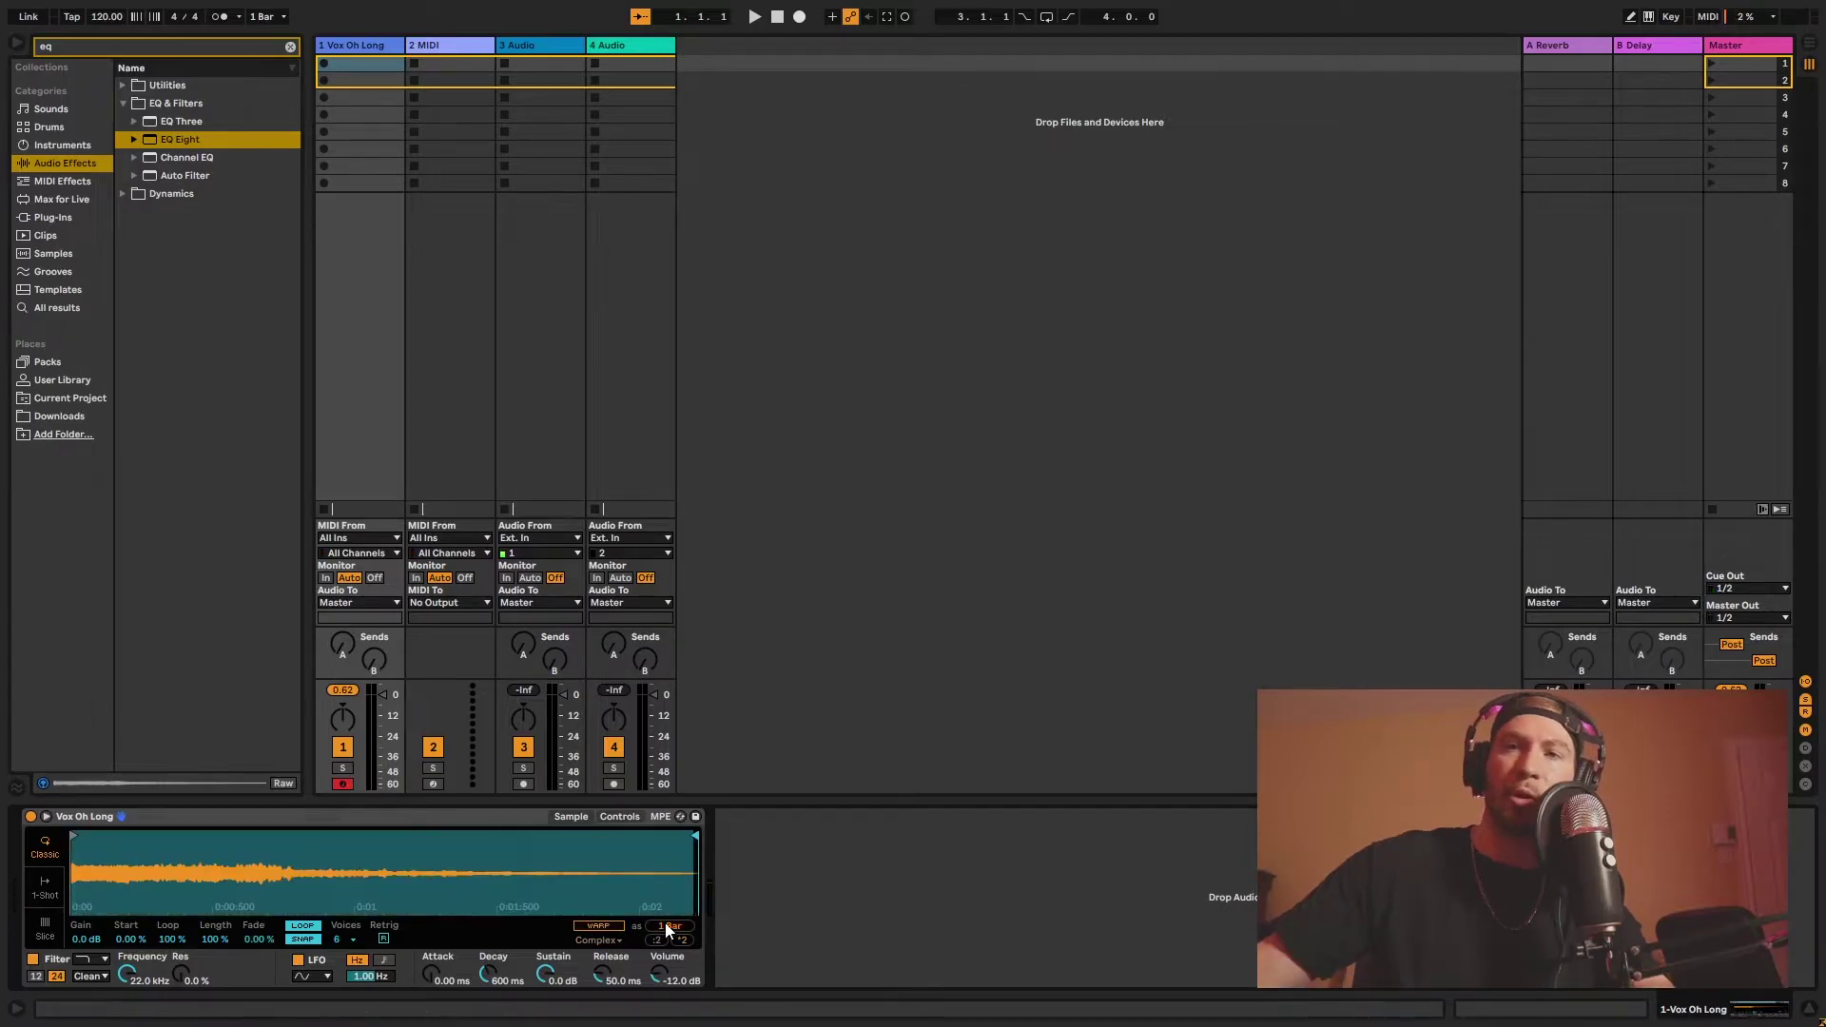
Step: Turn WARP back on, try halving the length with :2, then restore 1 Bar
left_click(599, 925)
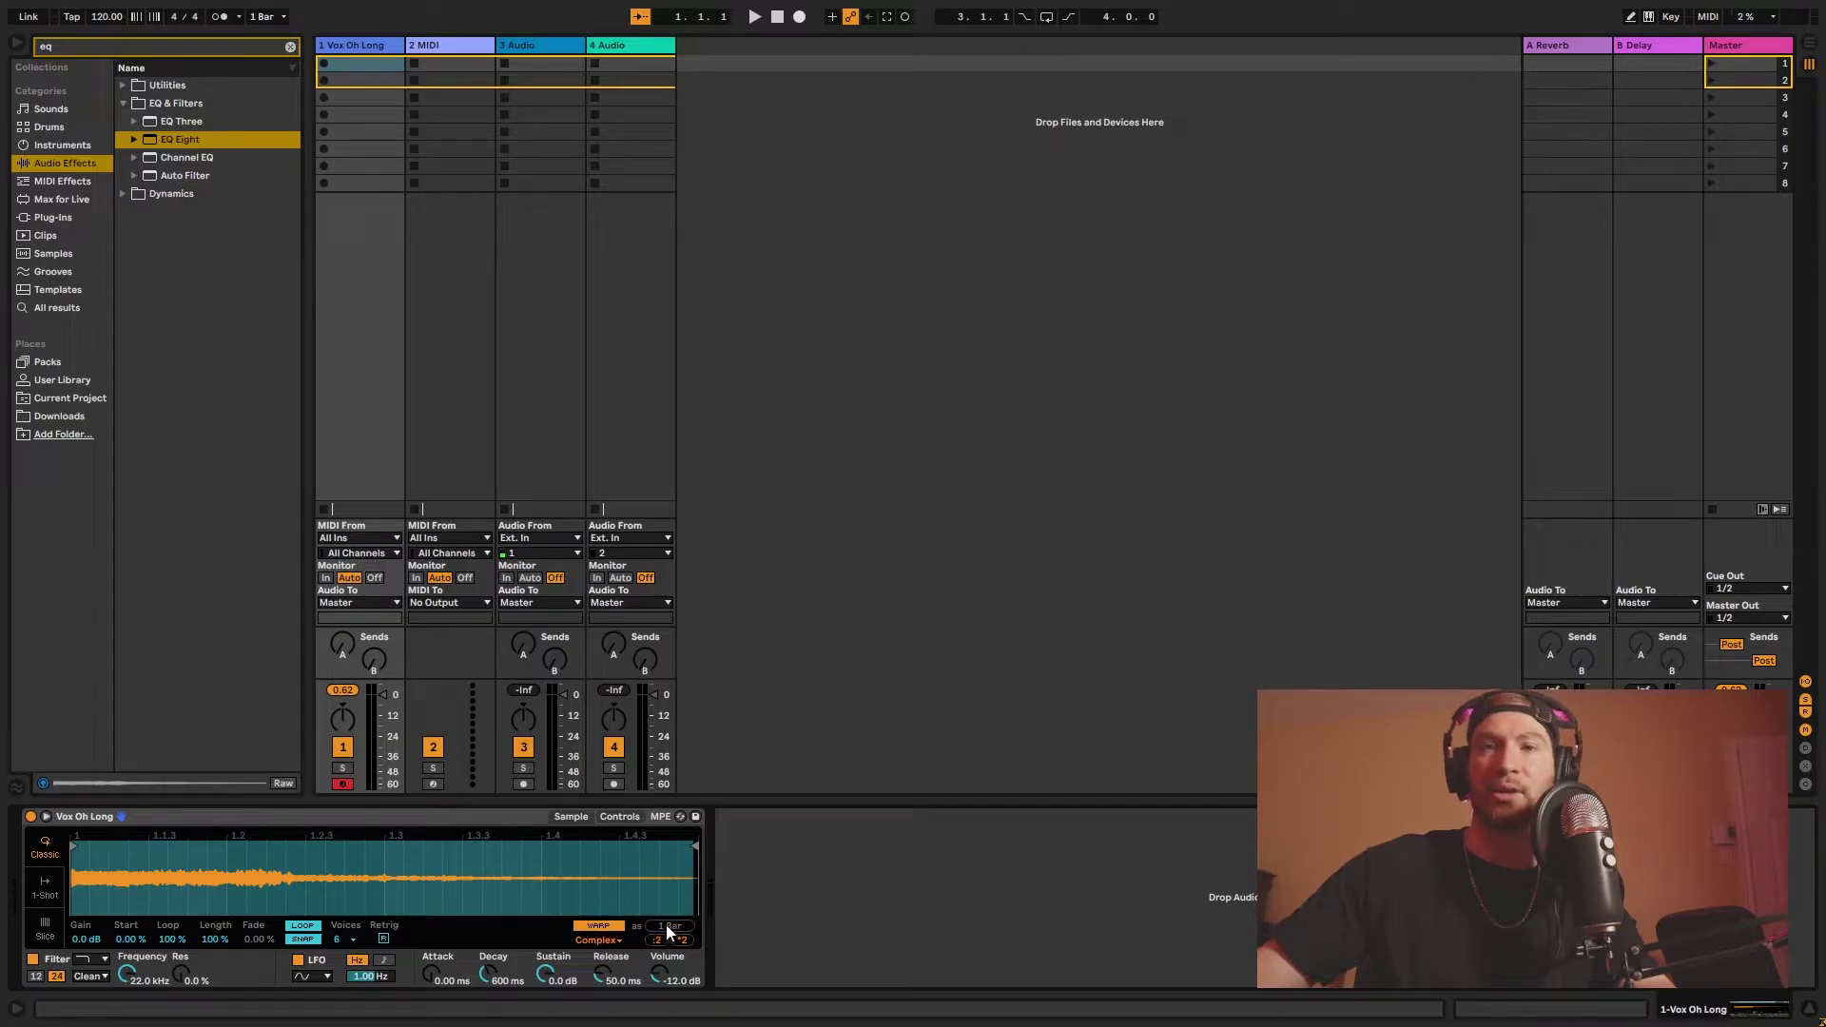
left_click(656, 940)
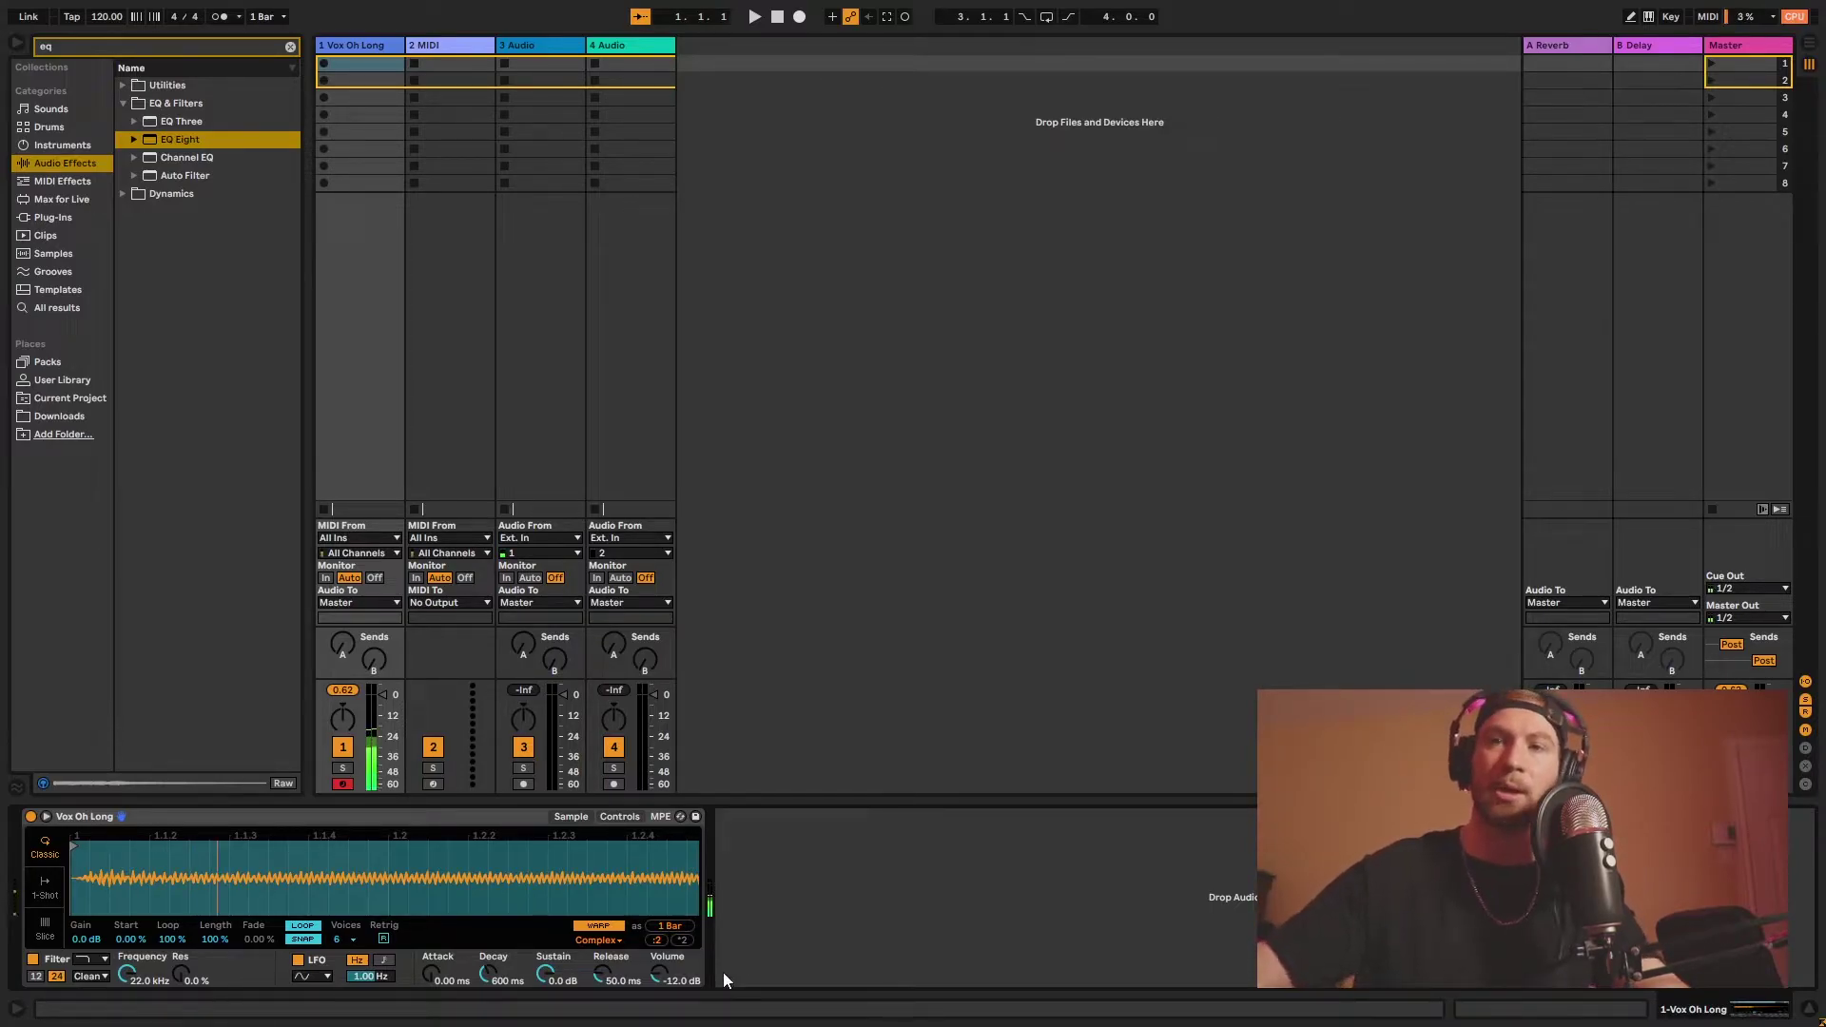
left_click(656, 940)
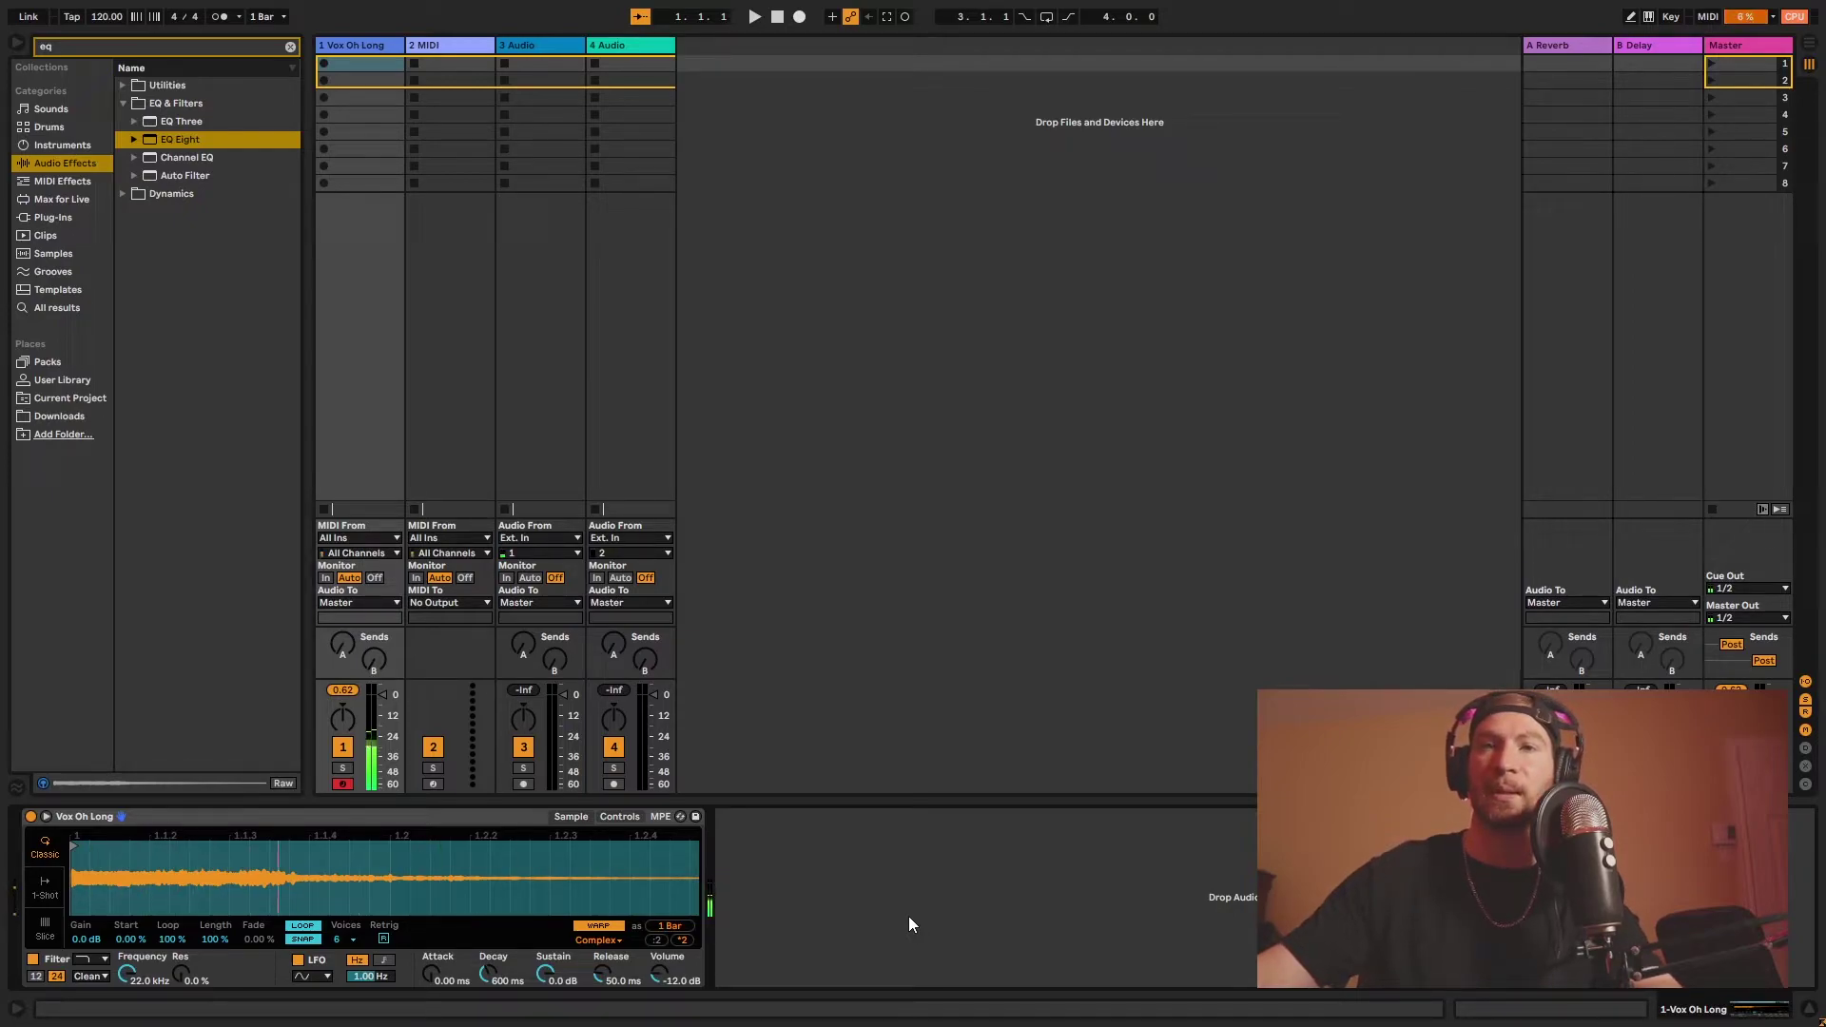
Step: Switch WARP off and raise the Attack knob to try a slower fade-in
left_click(608, 928)
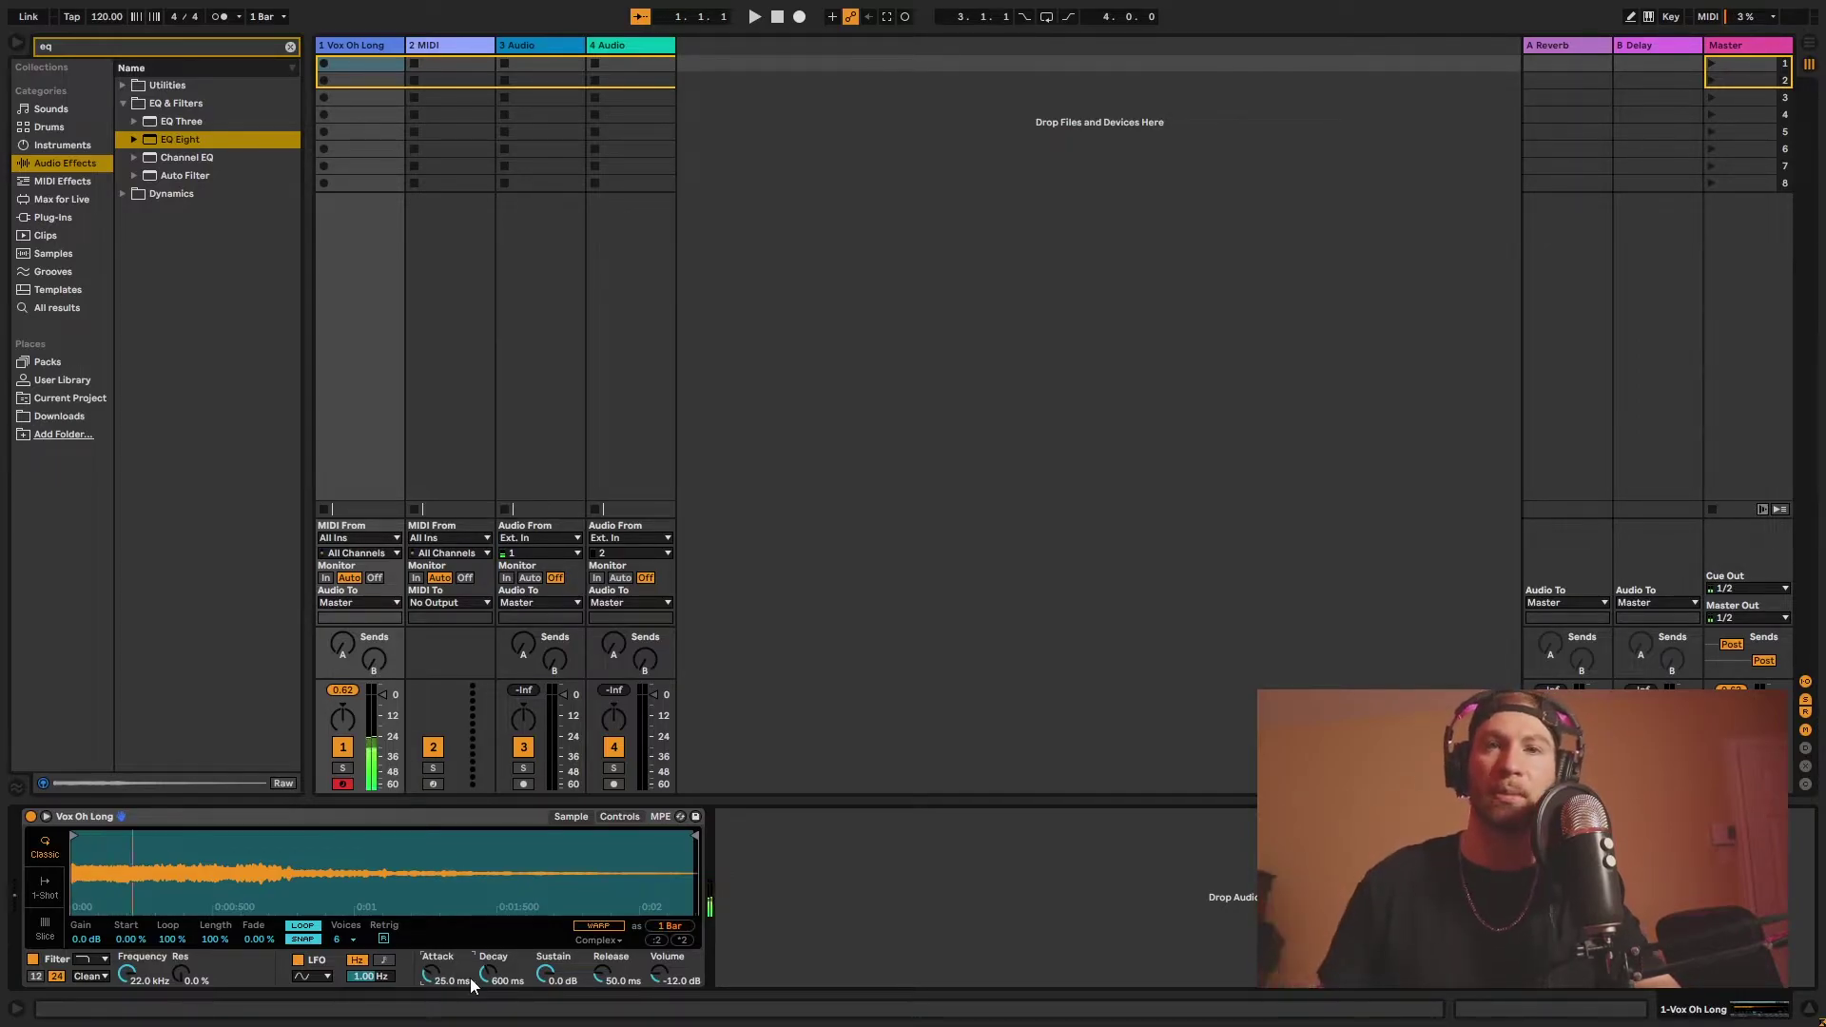
left_click_drag(471, 985, 425, 1008)
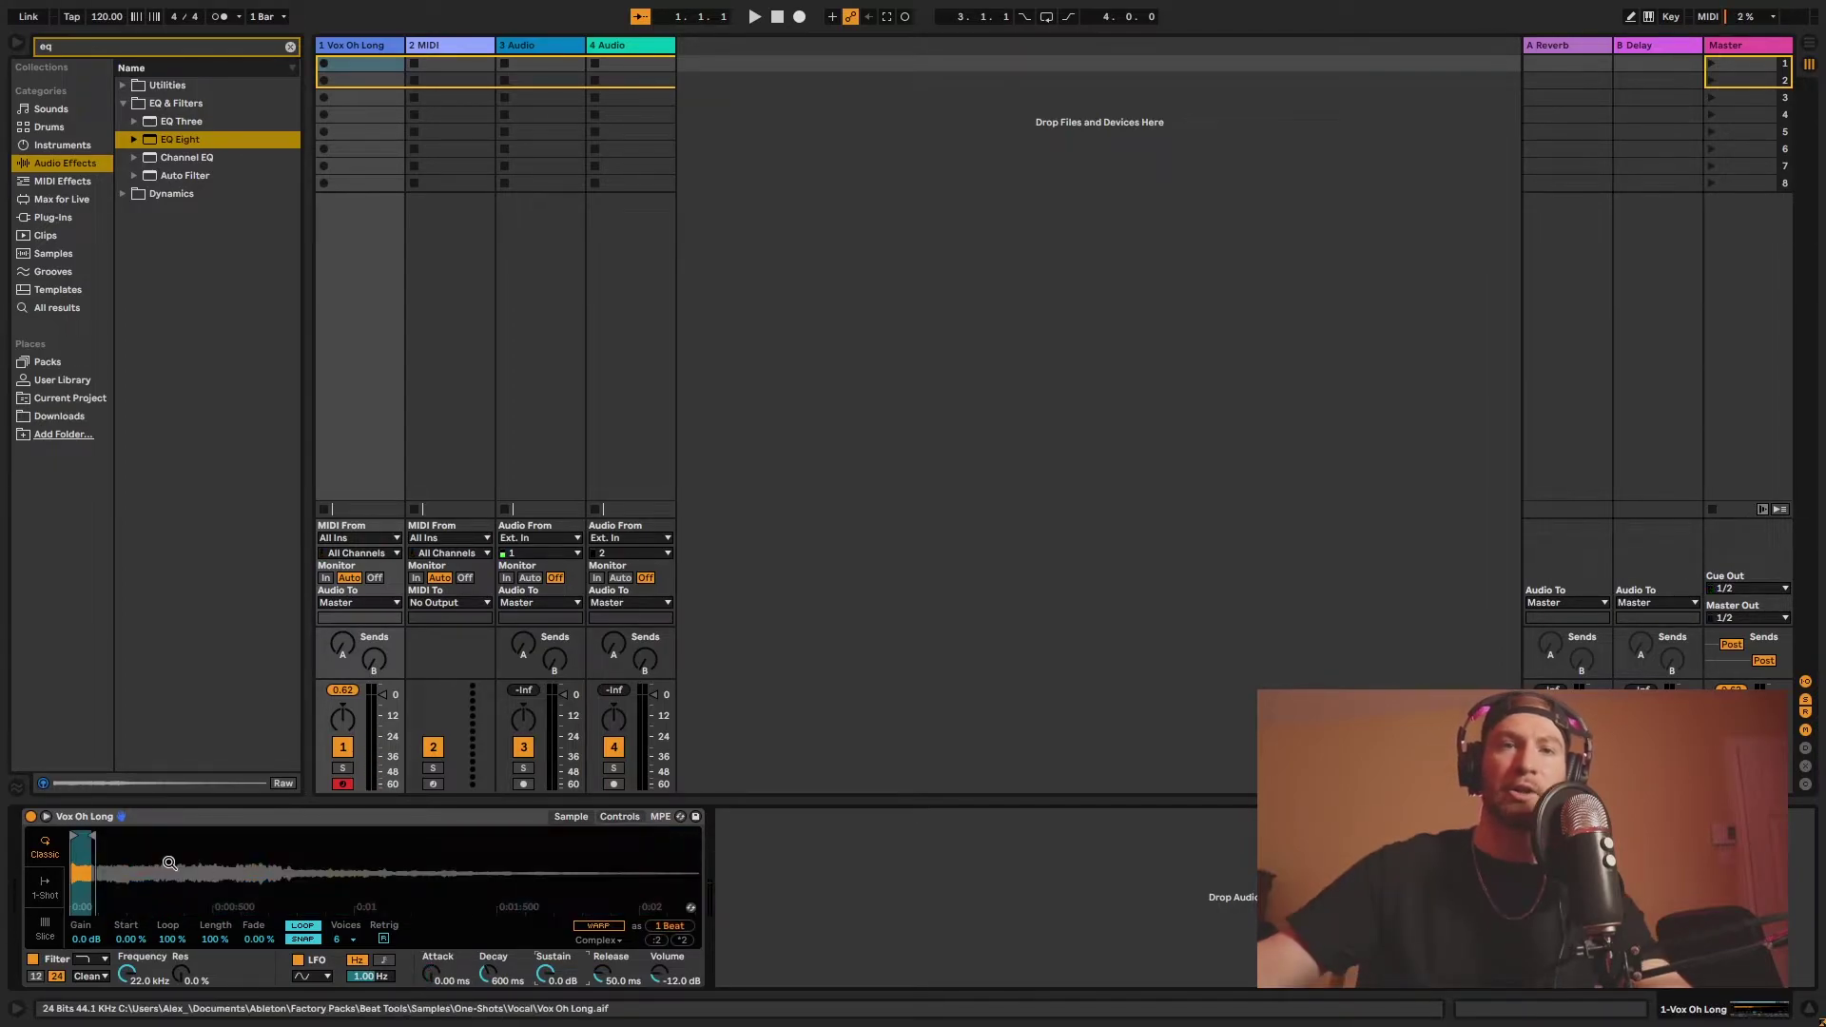
Step: Drag the end marker across the whole waveform, raise Decay, and play a note
left_click_drag(93, 837, 697, 884)
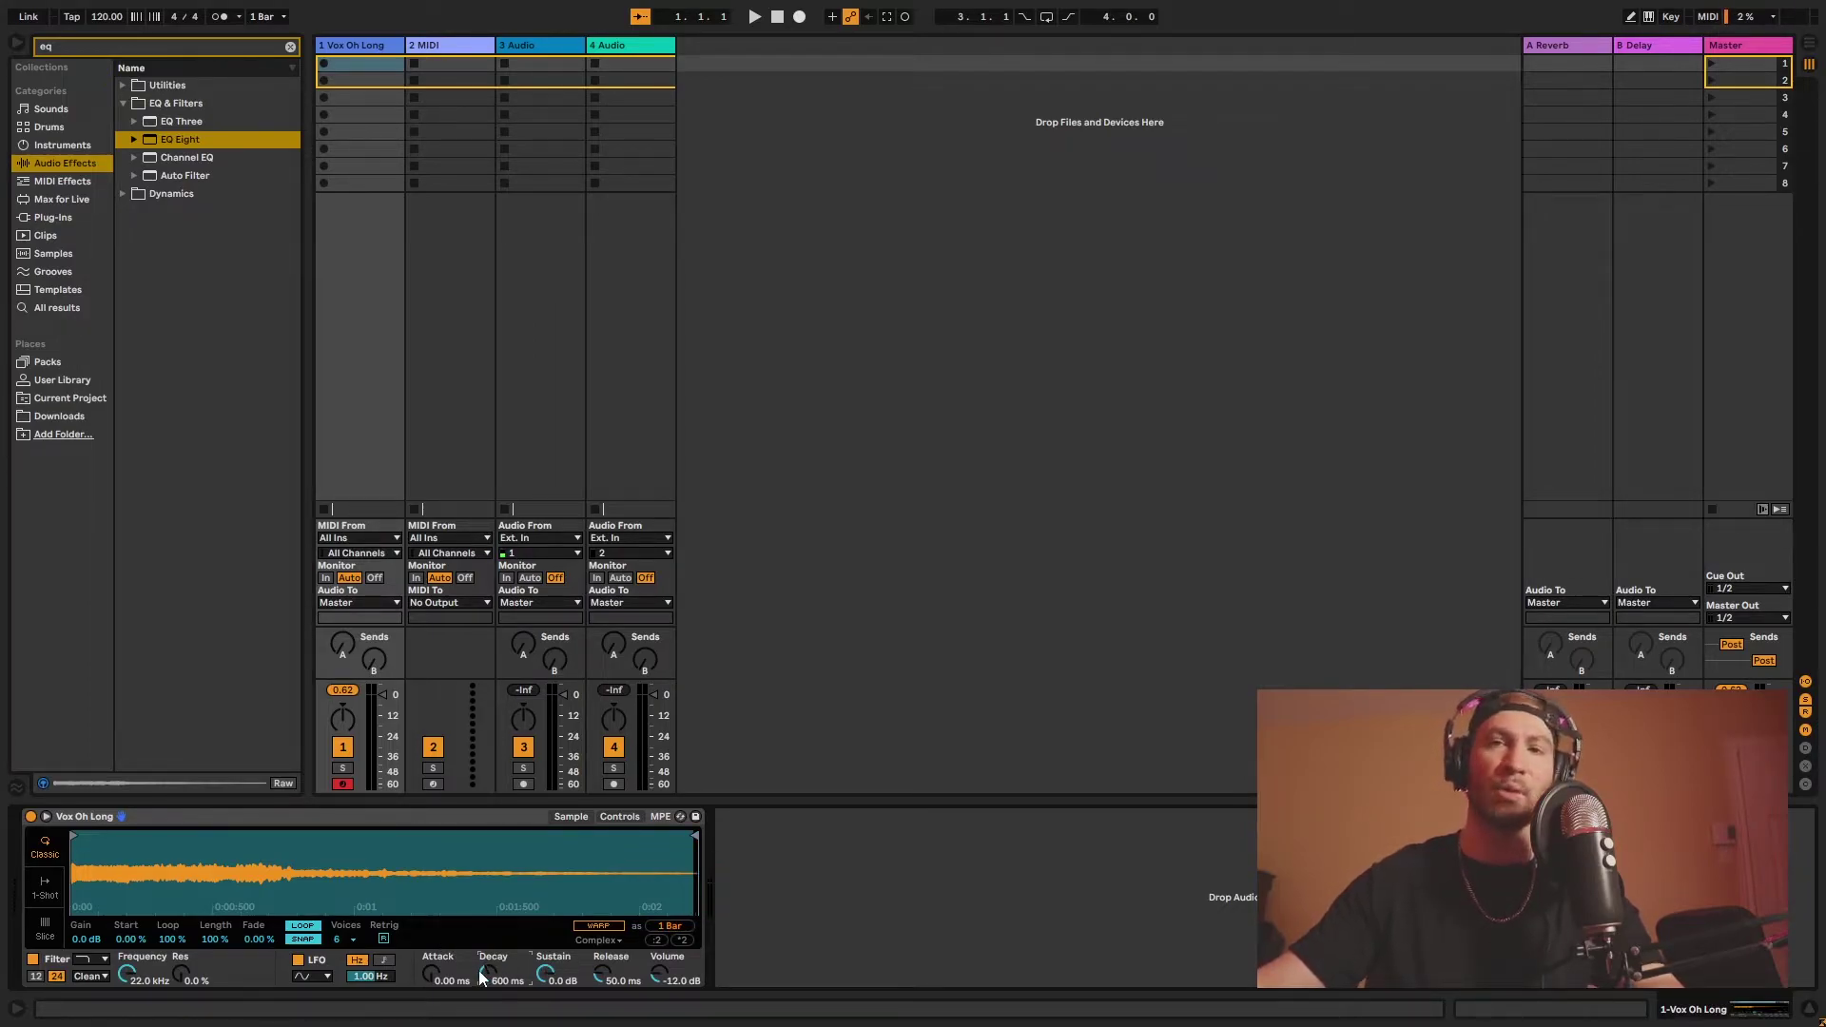
left_click_drag(478, 970, 478, 946)
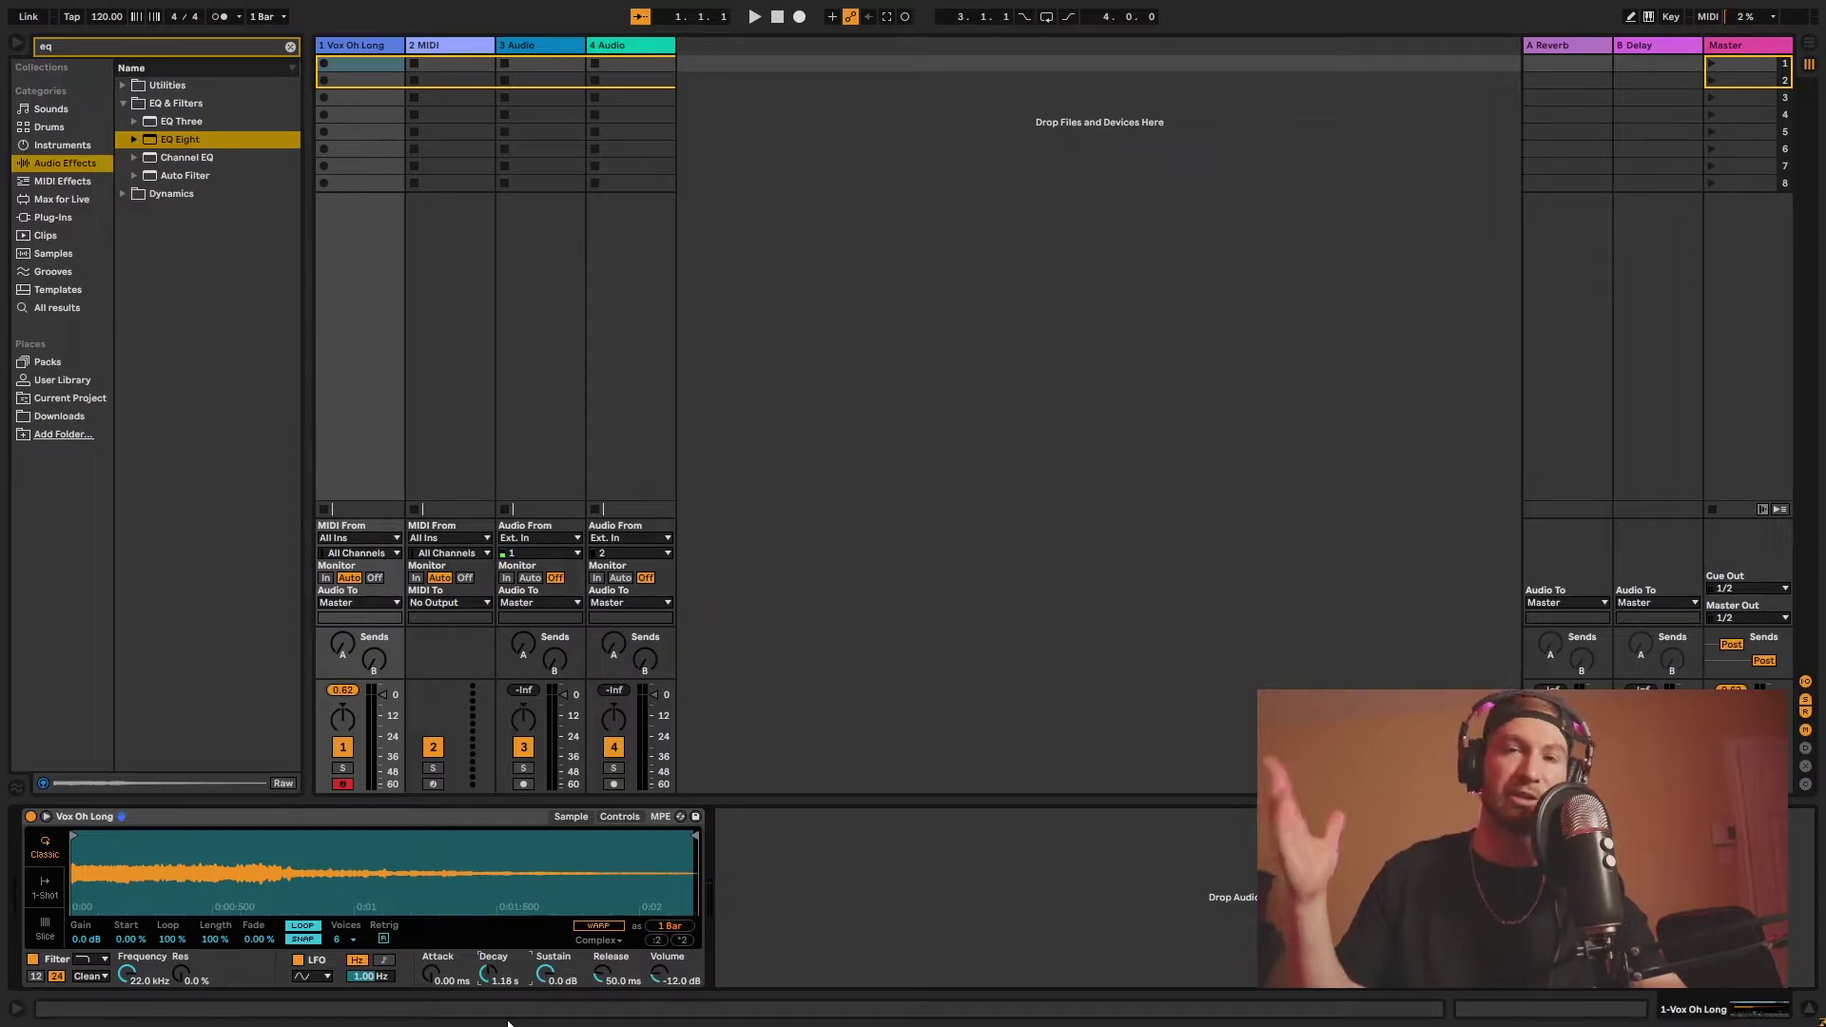
key("a")
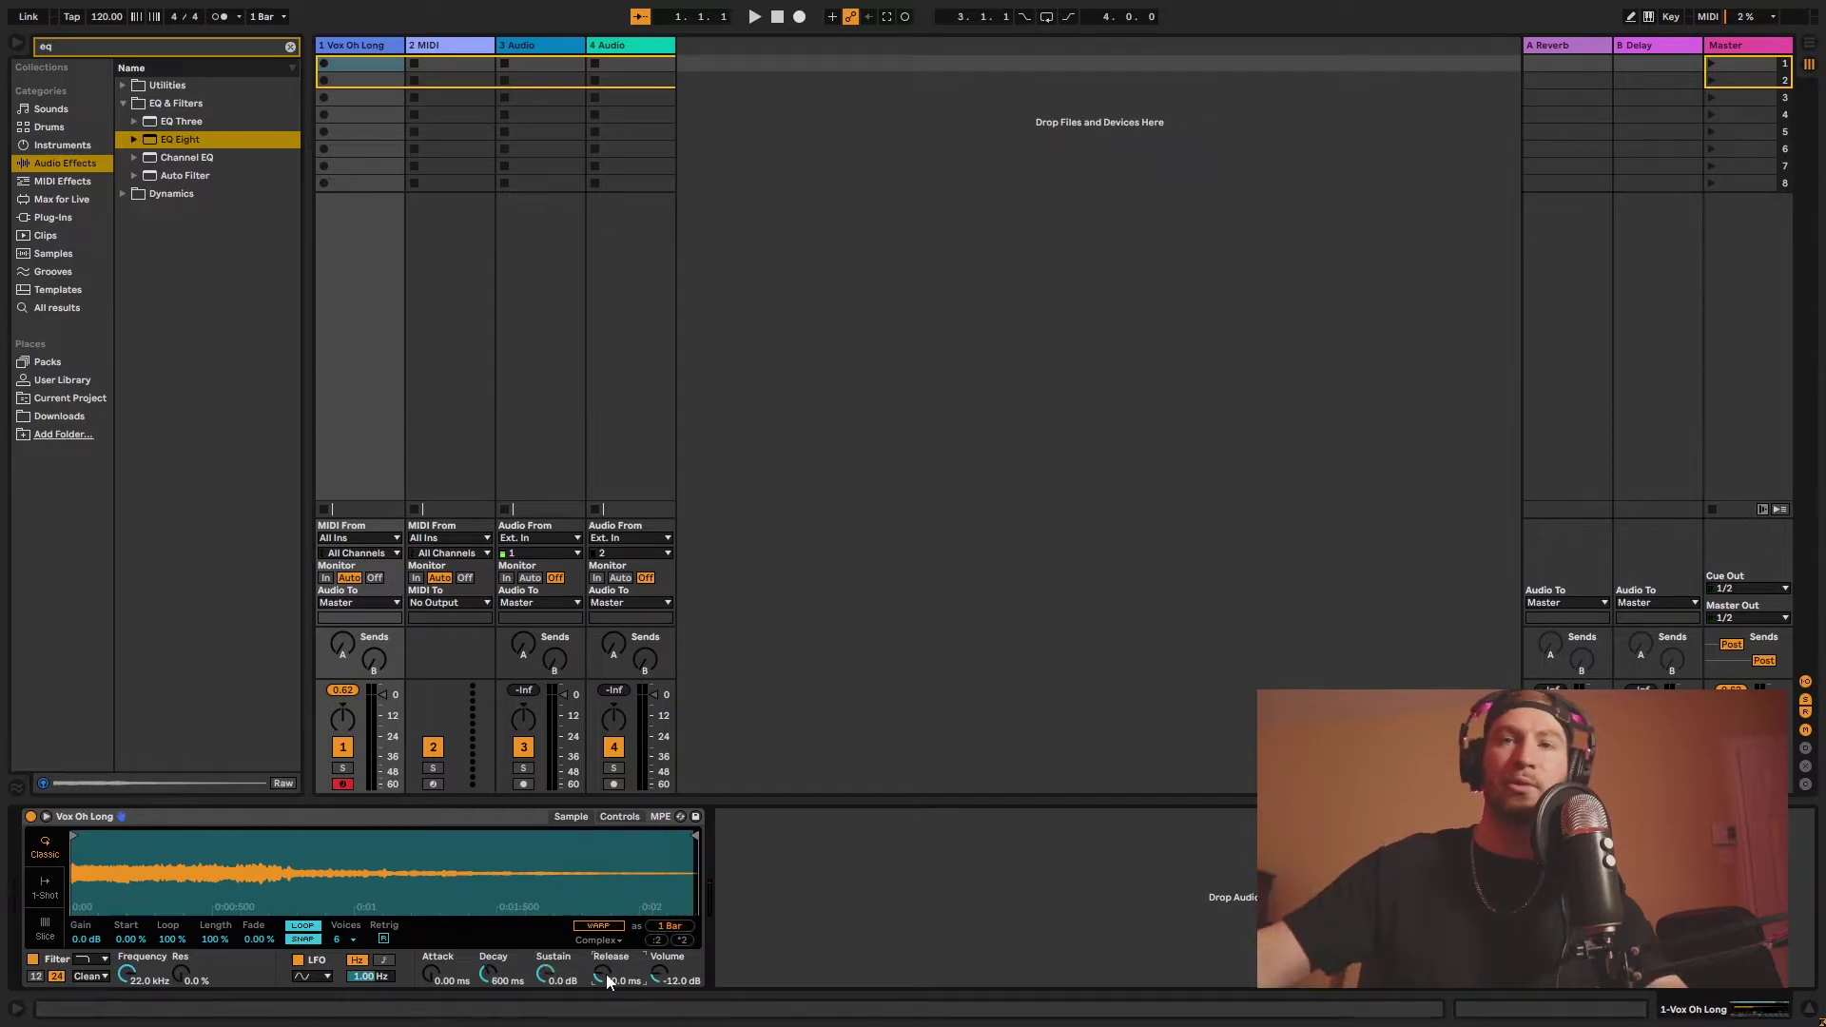
Step: Reset decay and sustain to defaults and drop the release to 1.00 ms
left_click(544, 975)
key("Delete")
left_click(487, 975)
key("Delete")
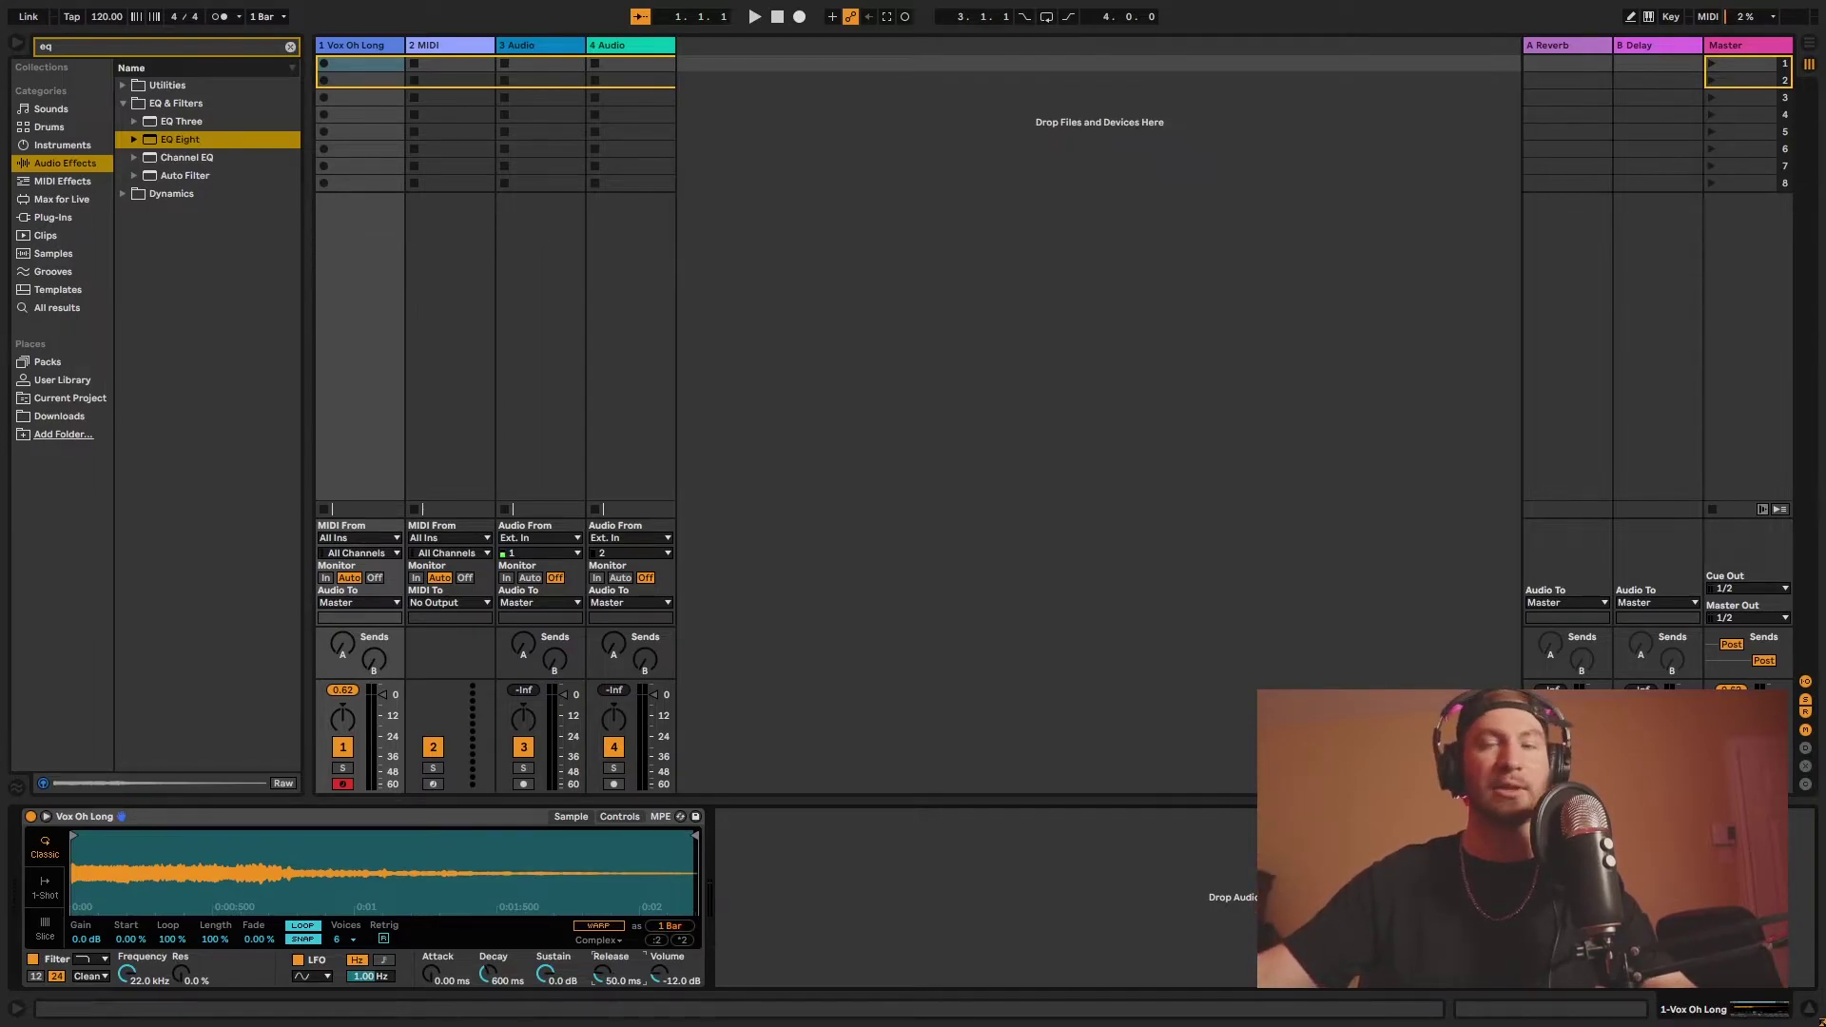
left_click_drag(612, 985, 613, 1022)
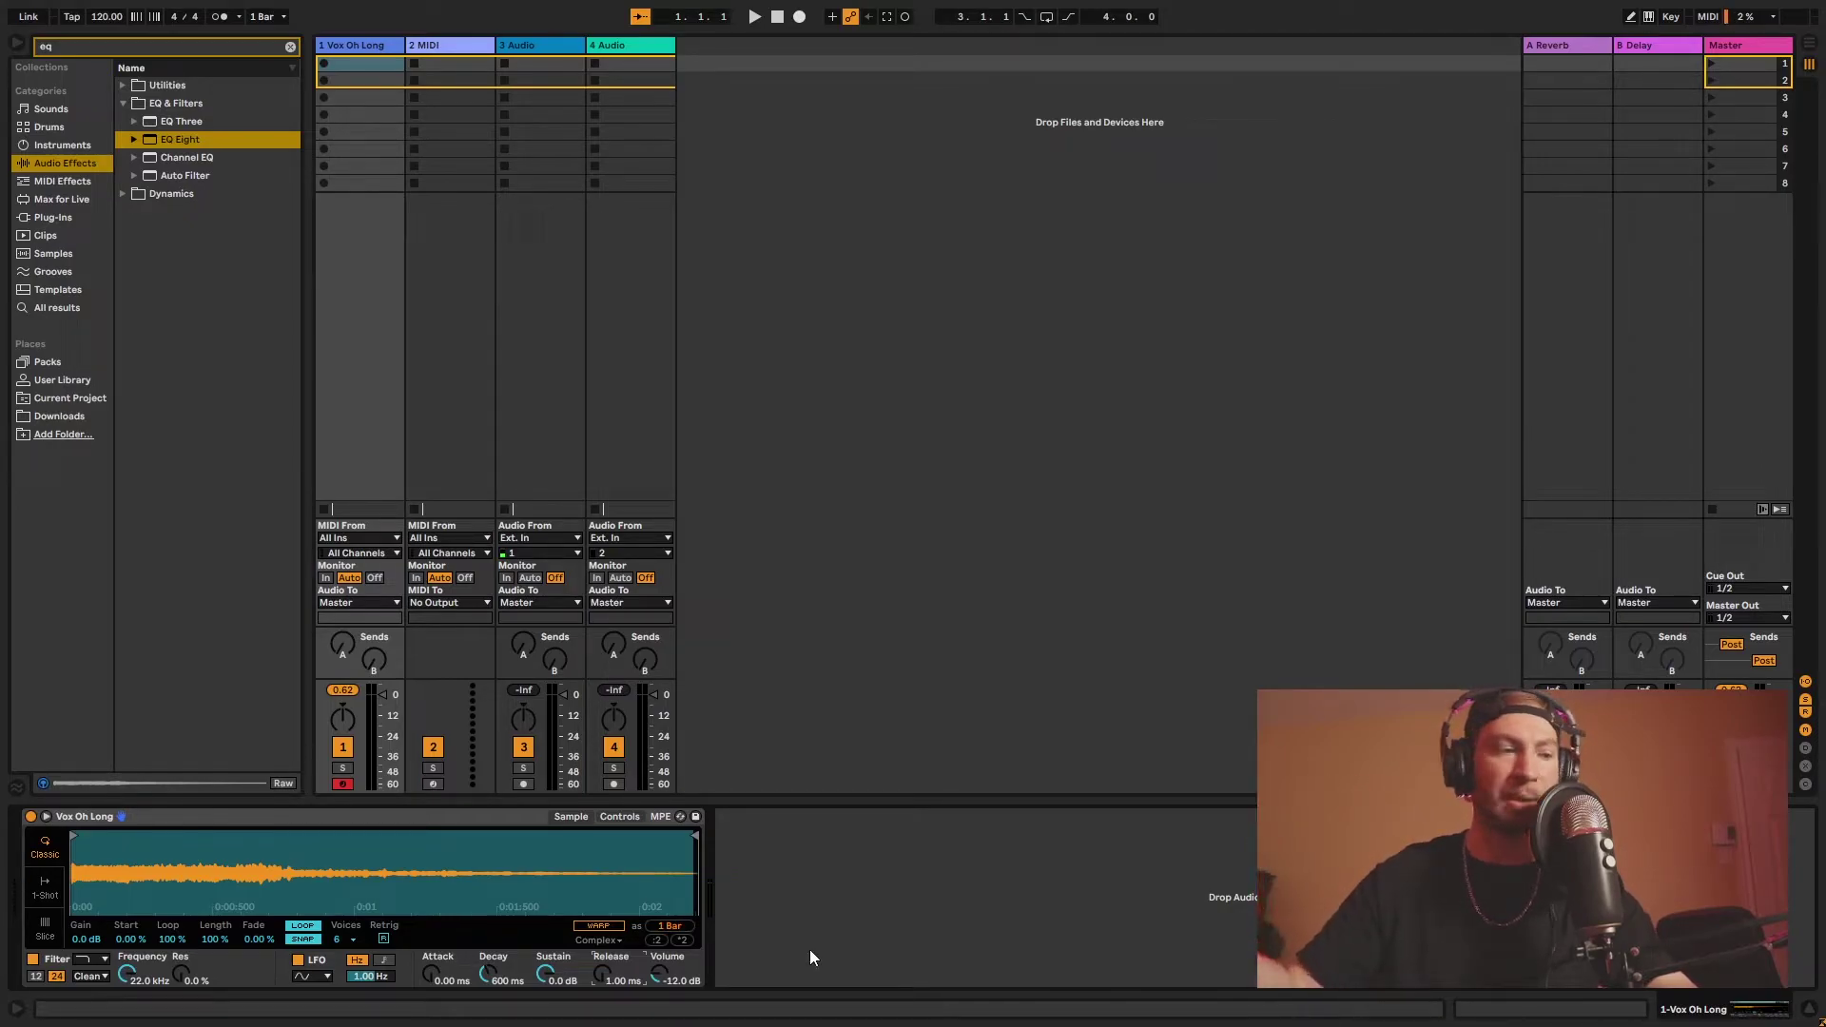
Step: Raise the release to about 2.37 s and play the sample to hear it
key("a")
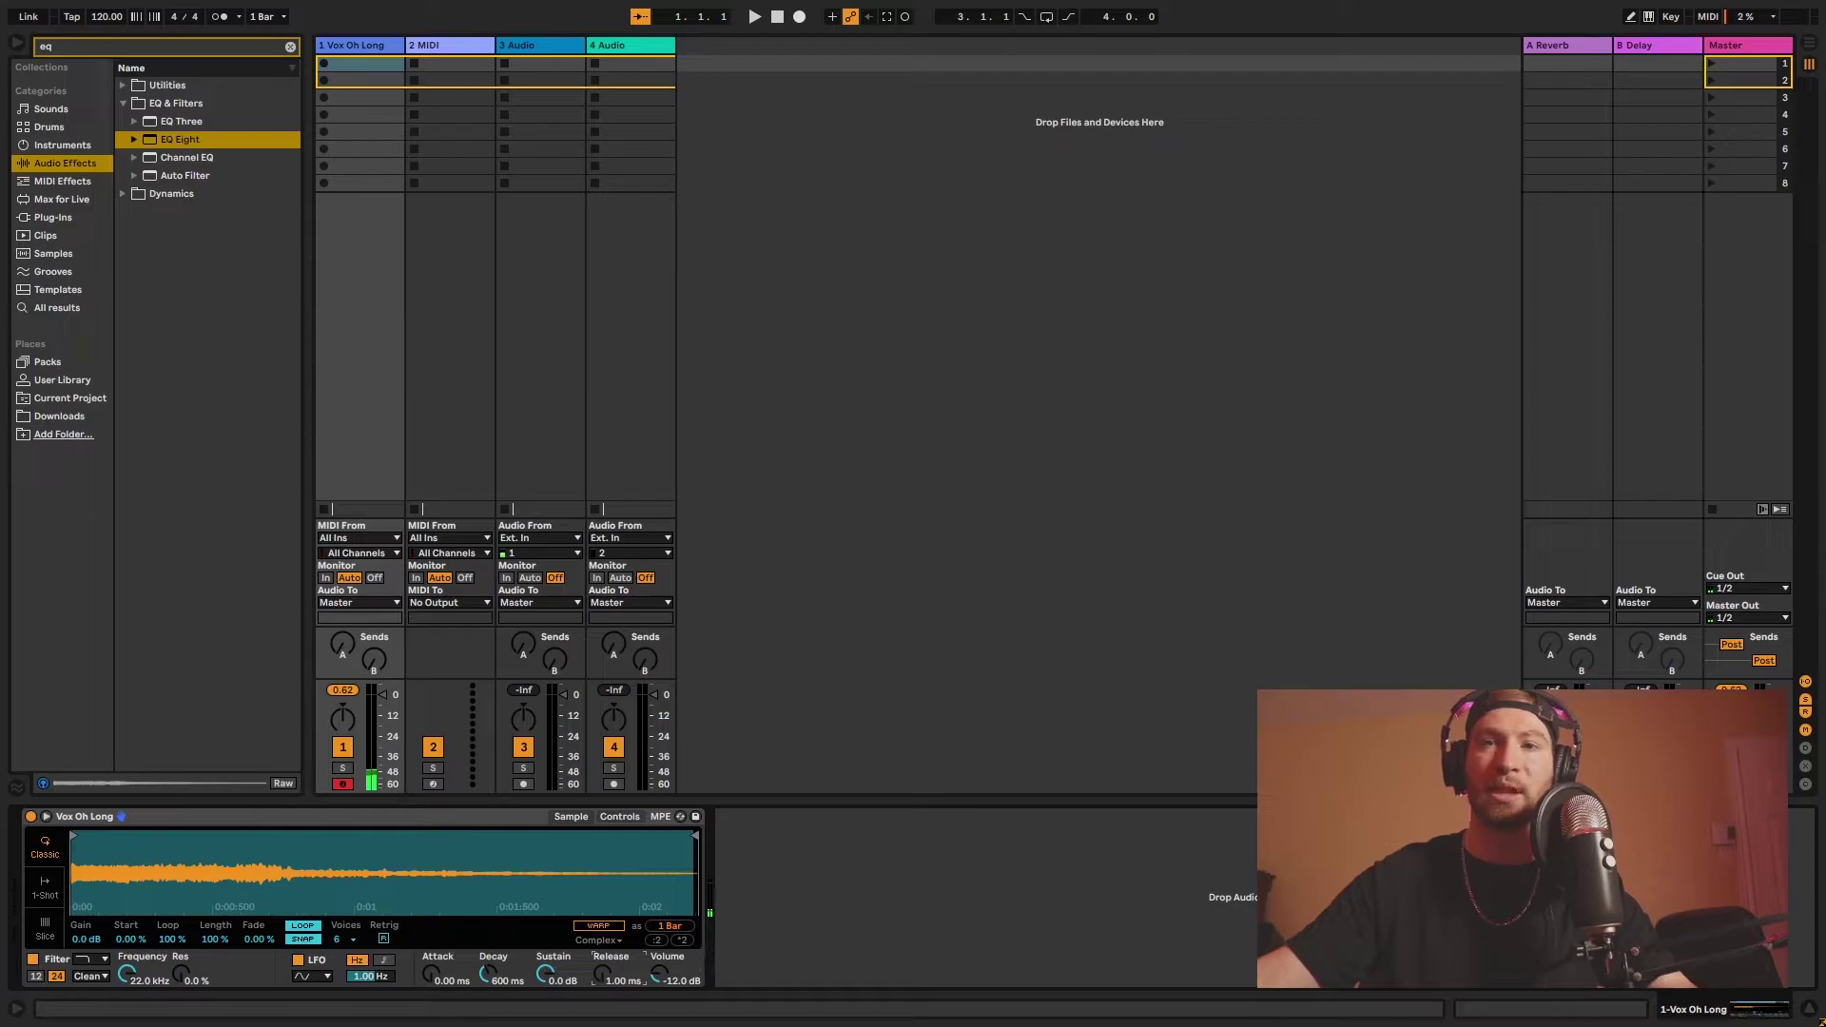
left_click_drag(602, 973, 602, 857)
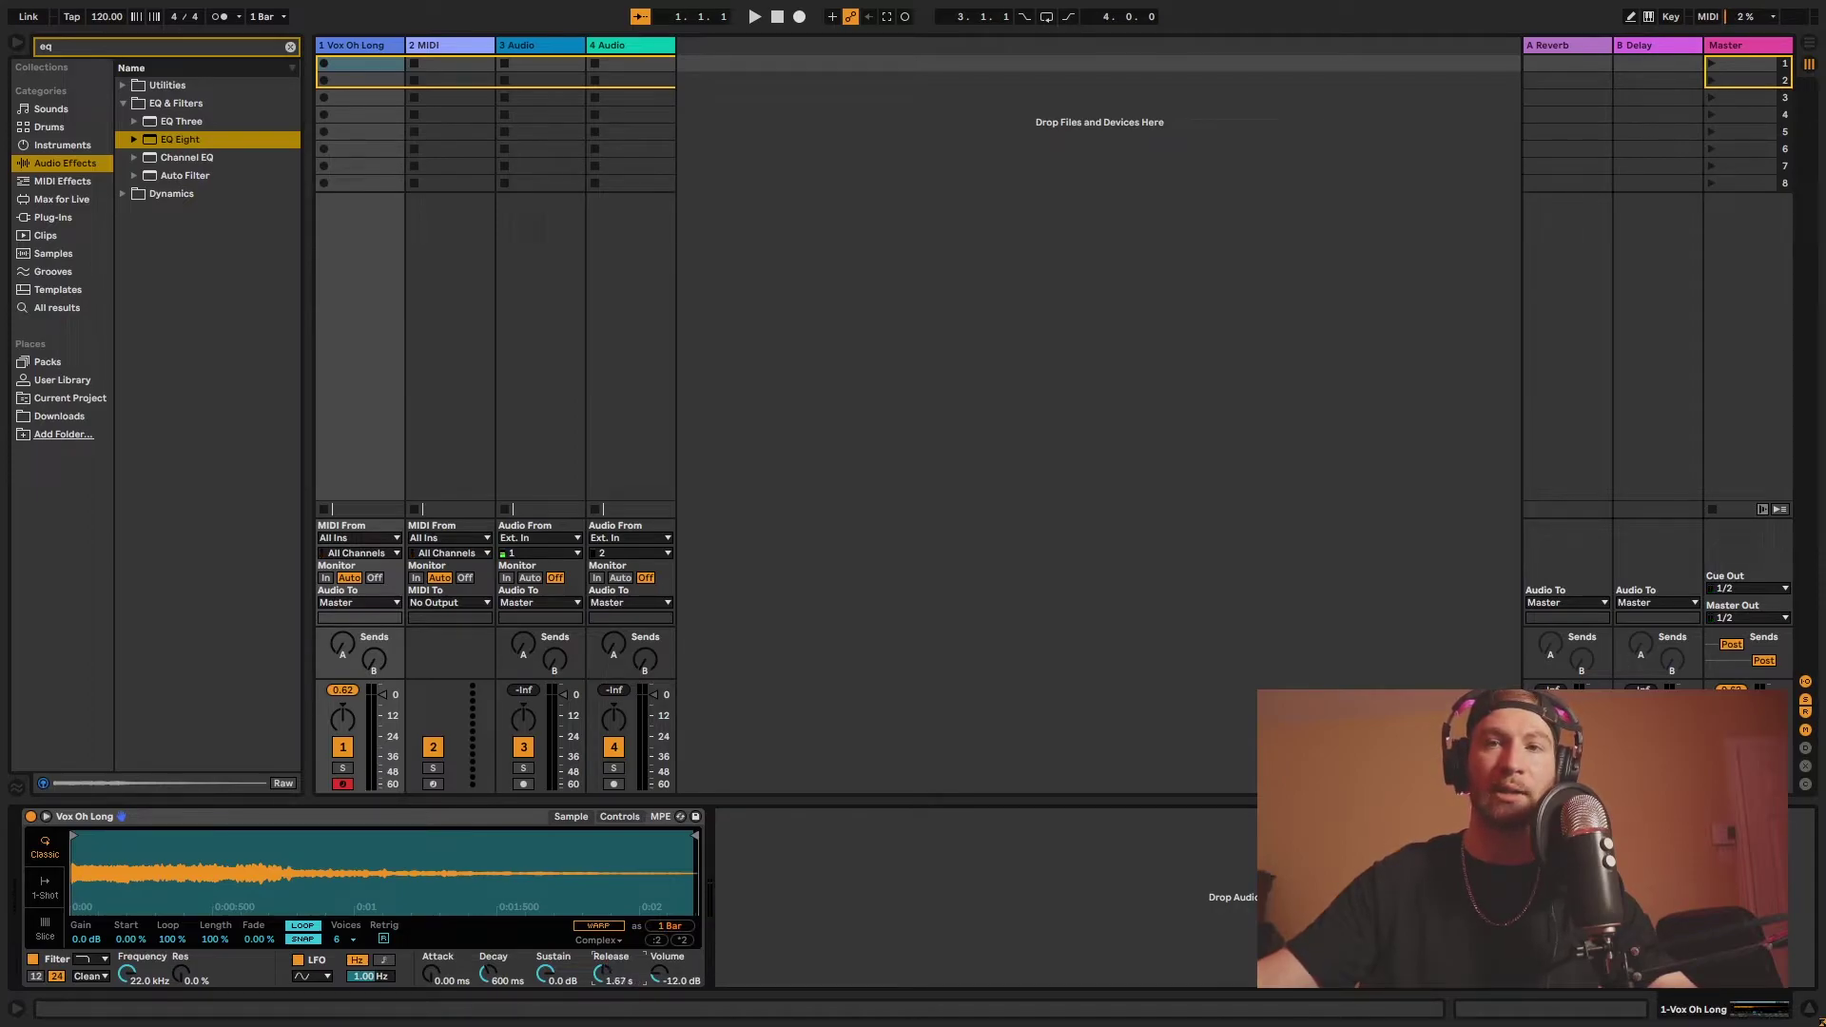
left_click_drag(602, 972, 592, 976)
key("a")
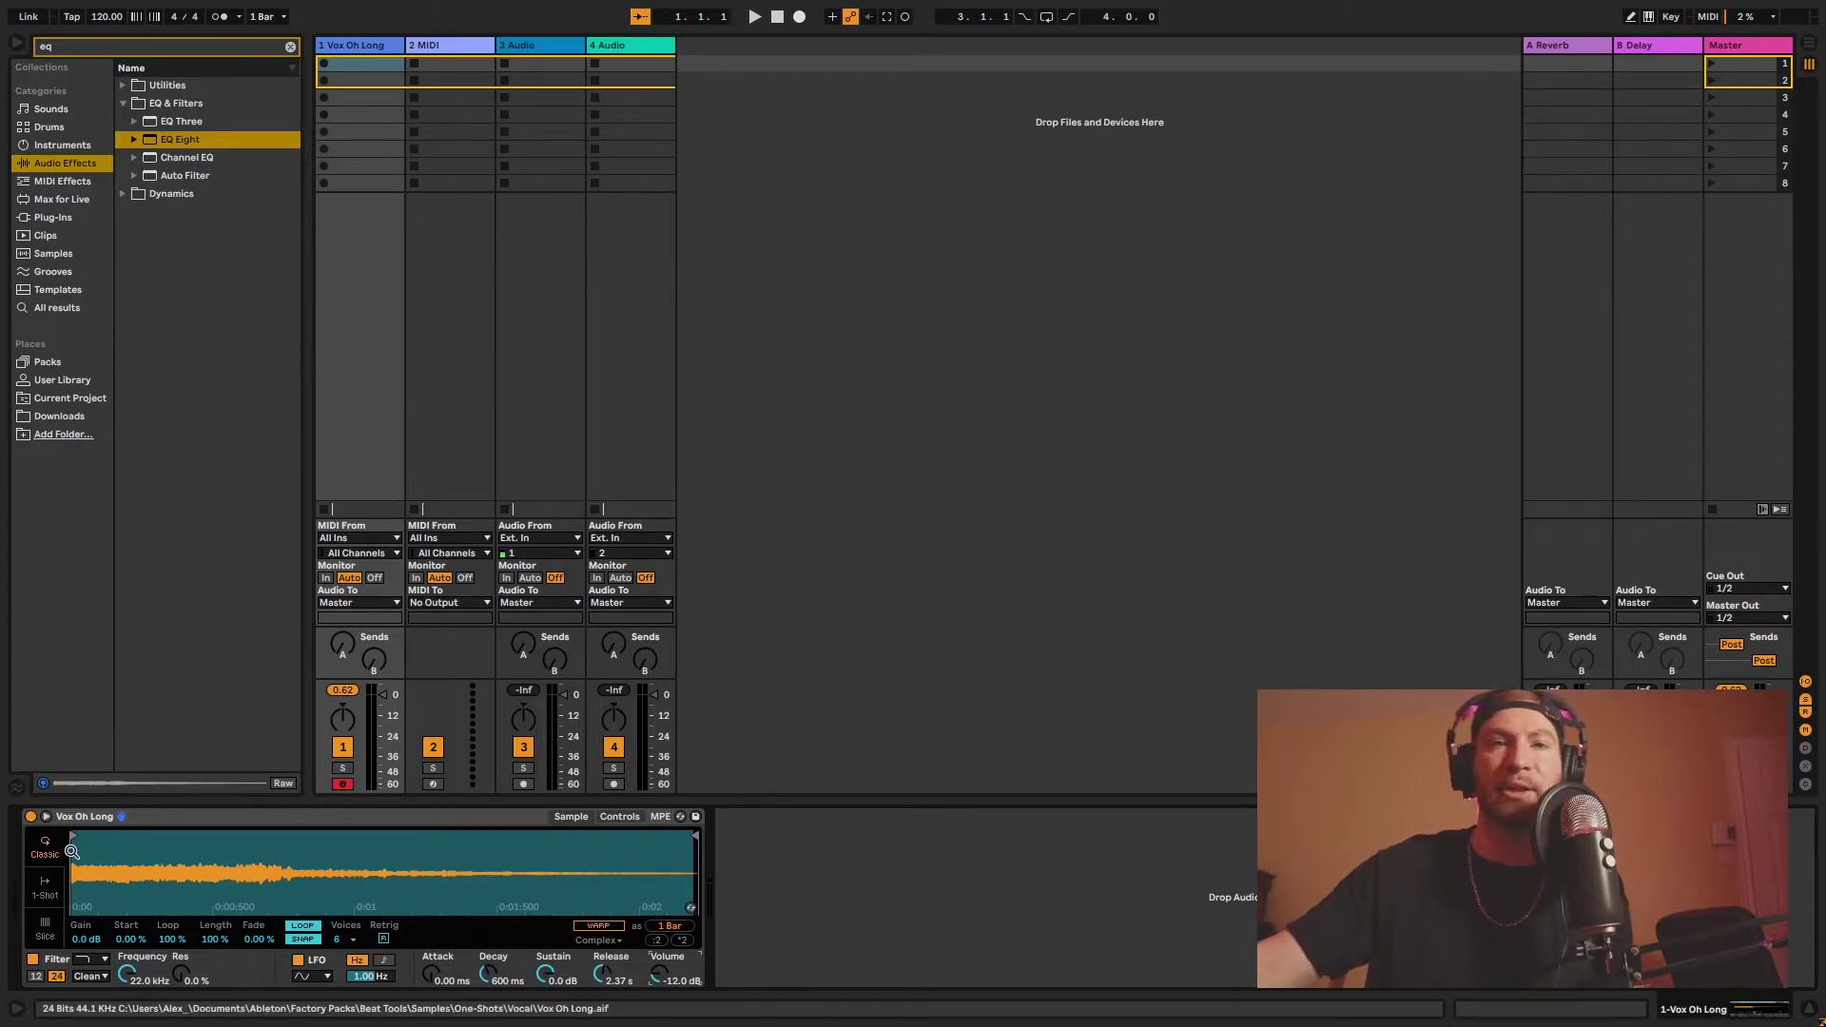
Step: Switch to 1-Shot with Fade In at 0.00 ms, trying +18 and -38 st transpositions
left_click(45, 887)
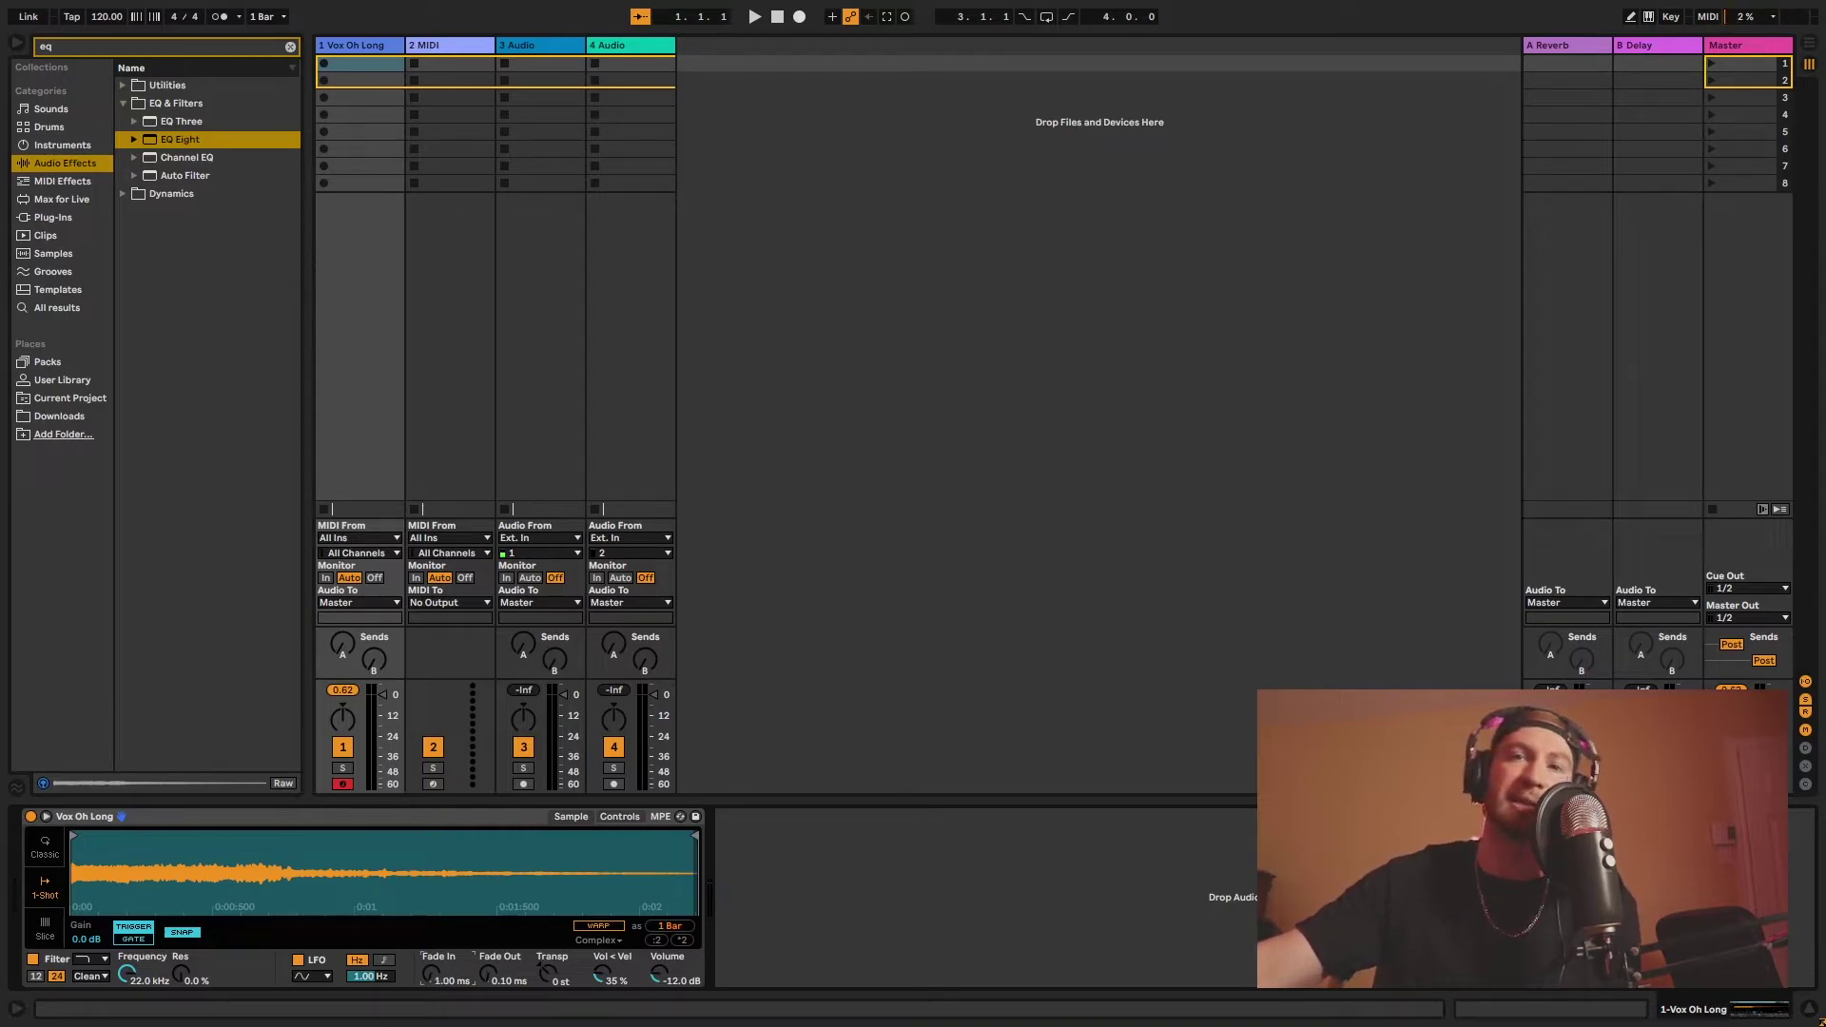
left_click_drag(434, 973, 493, 989)
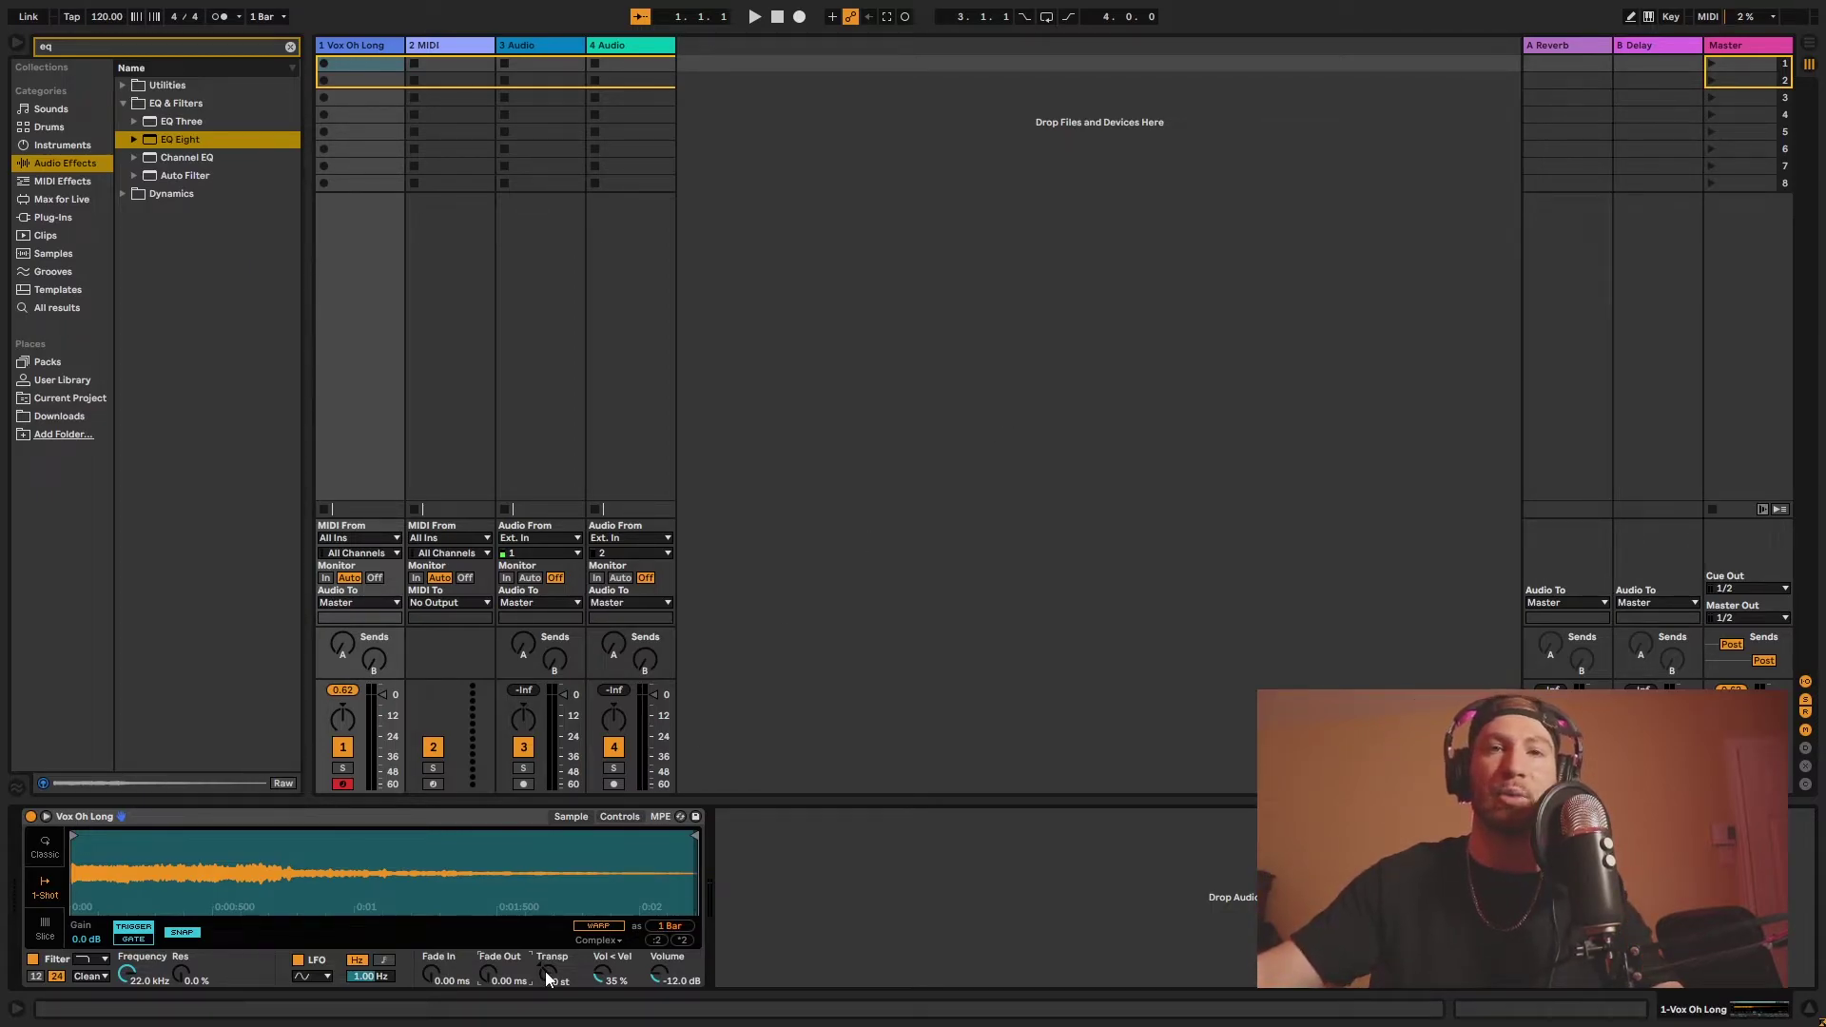
left_click_drag(544, 970, 545, 944)
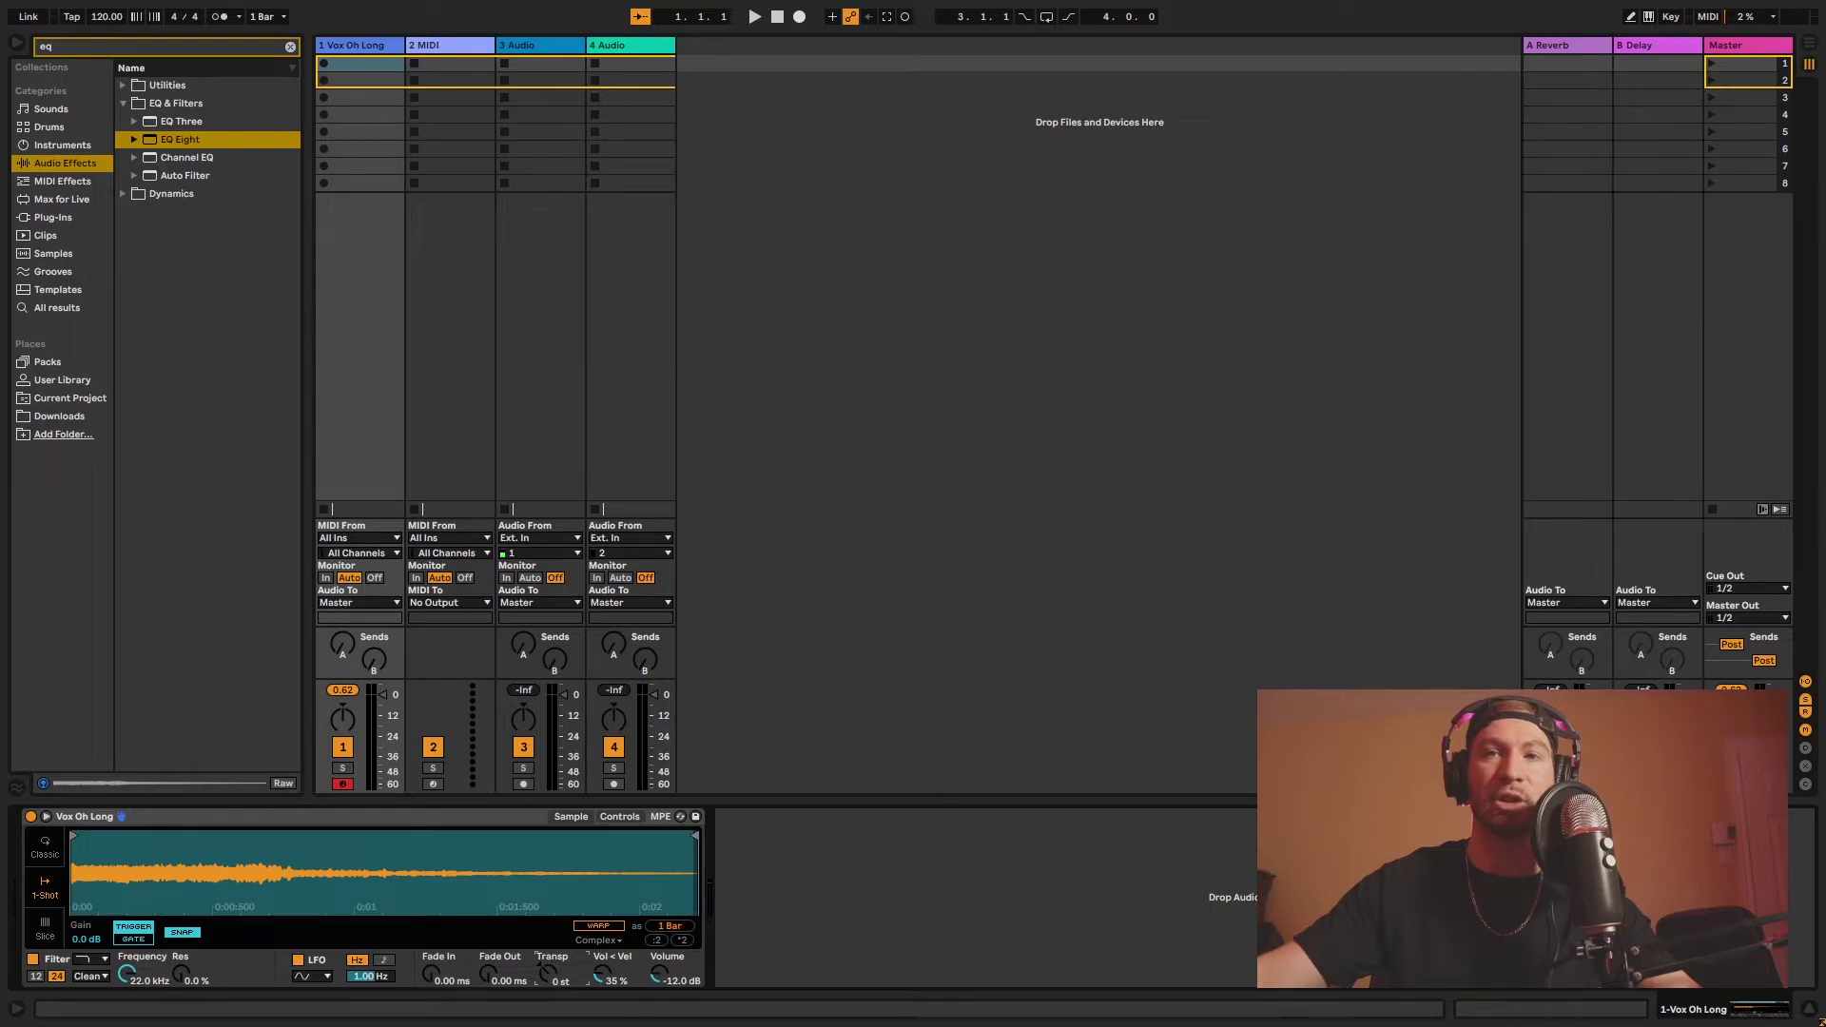
mouse_move(547, 972)
left_mouse_down()
mouse_move(547, 1017)
mouse_move(547, 972)
left_mouse_up()
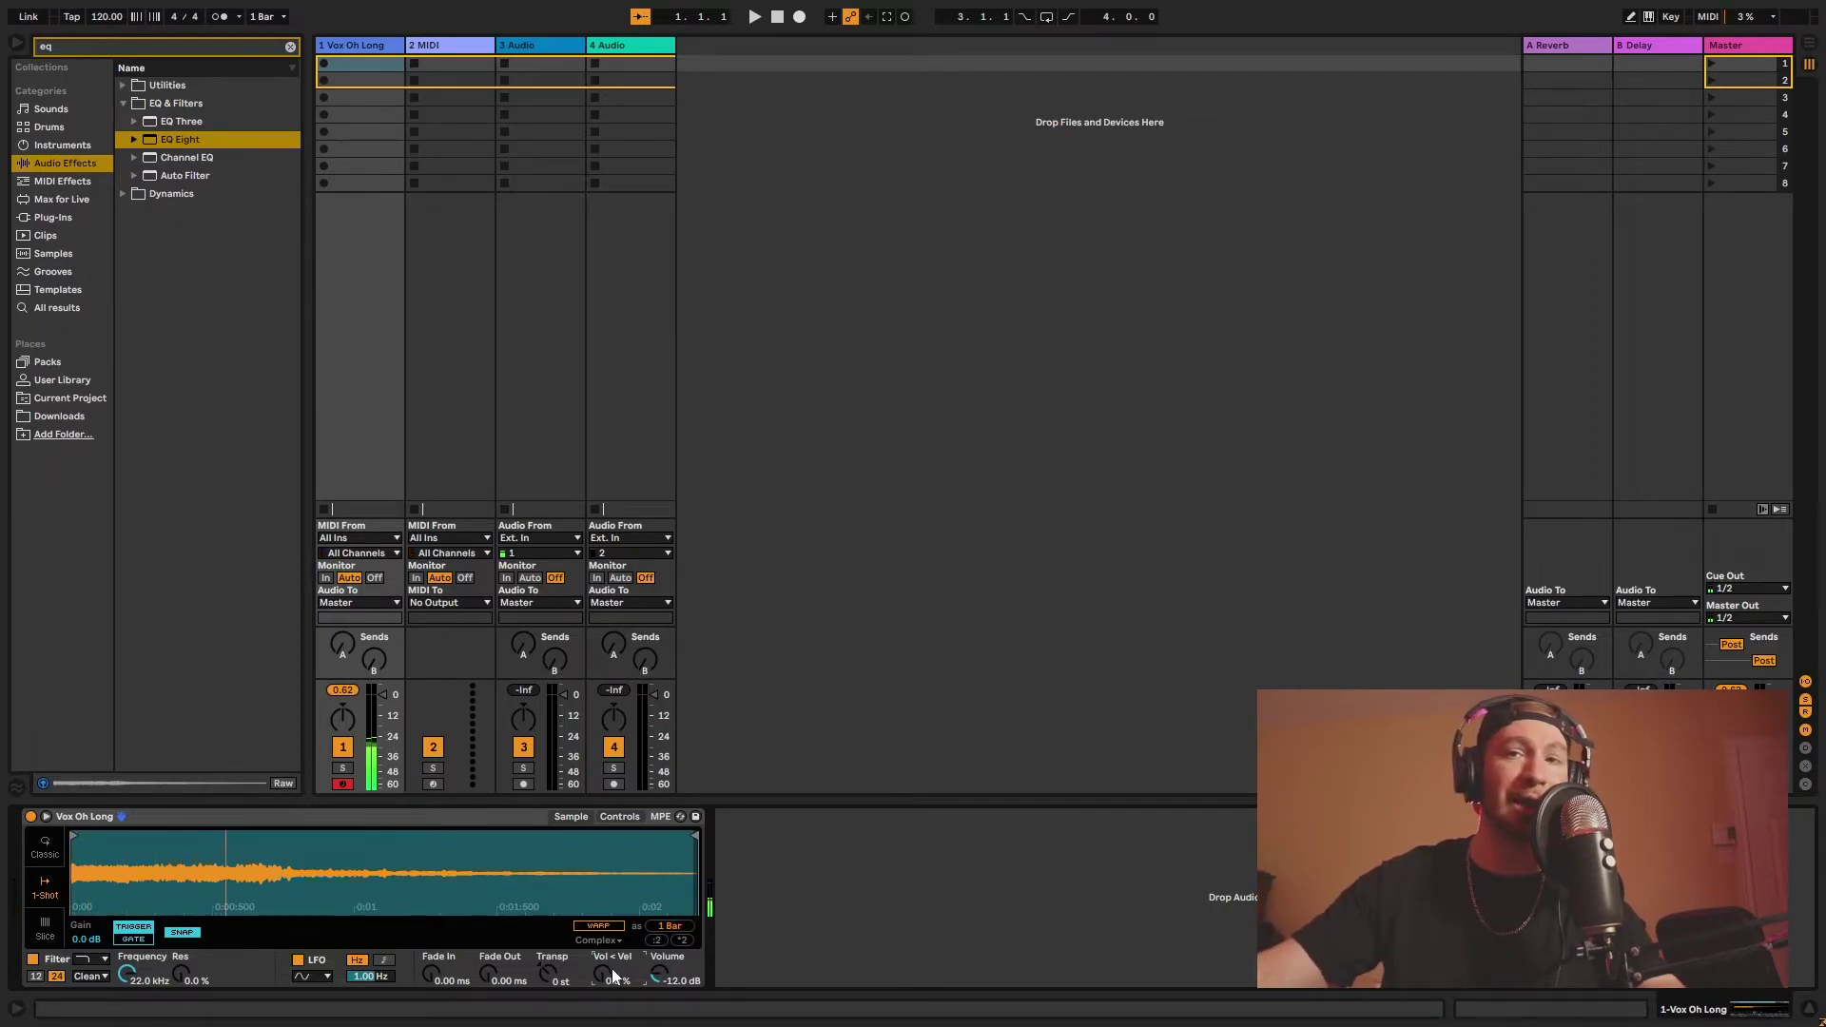
mouse_move(609, 972)
left_mouse_down()
mouse_move(609, 918)
mouse_move(608, 949)
left_mouse_up()
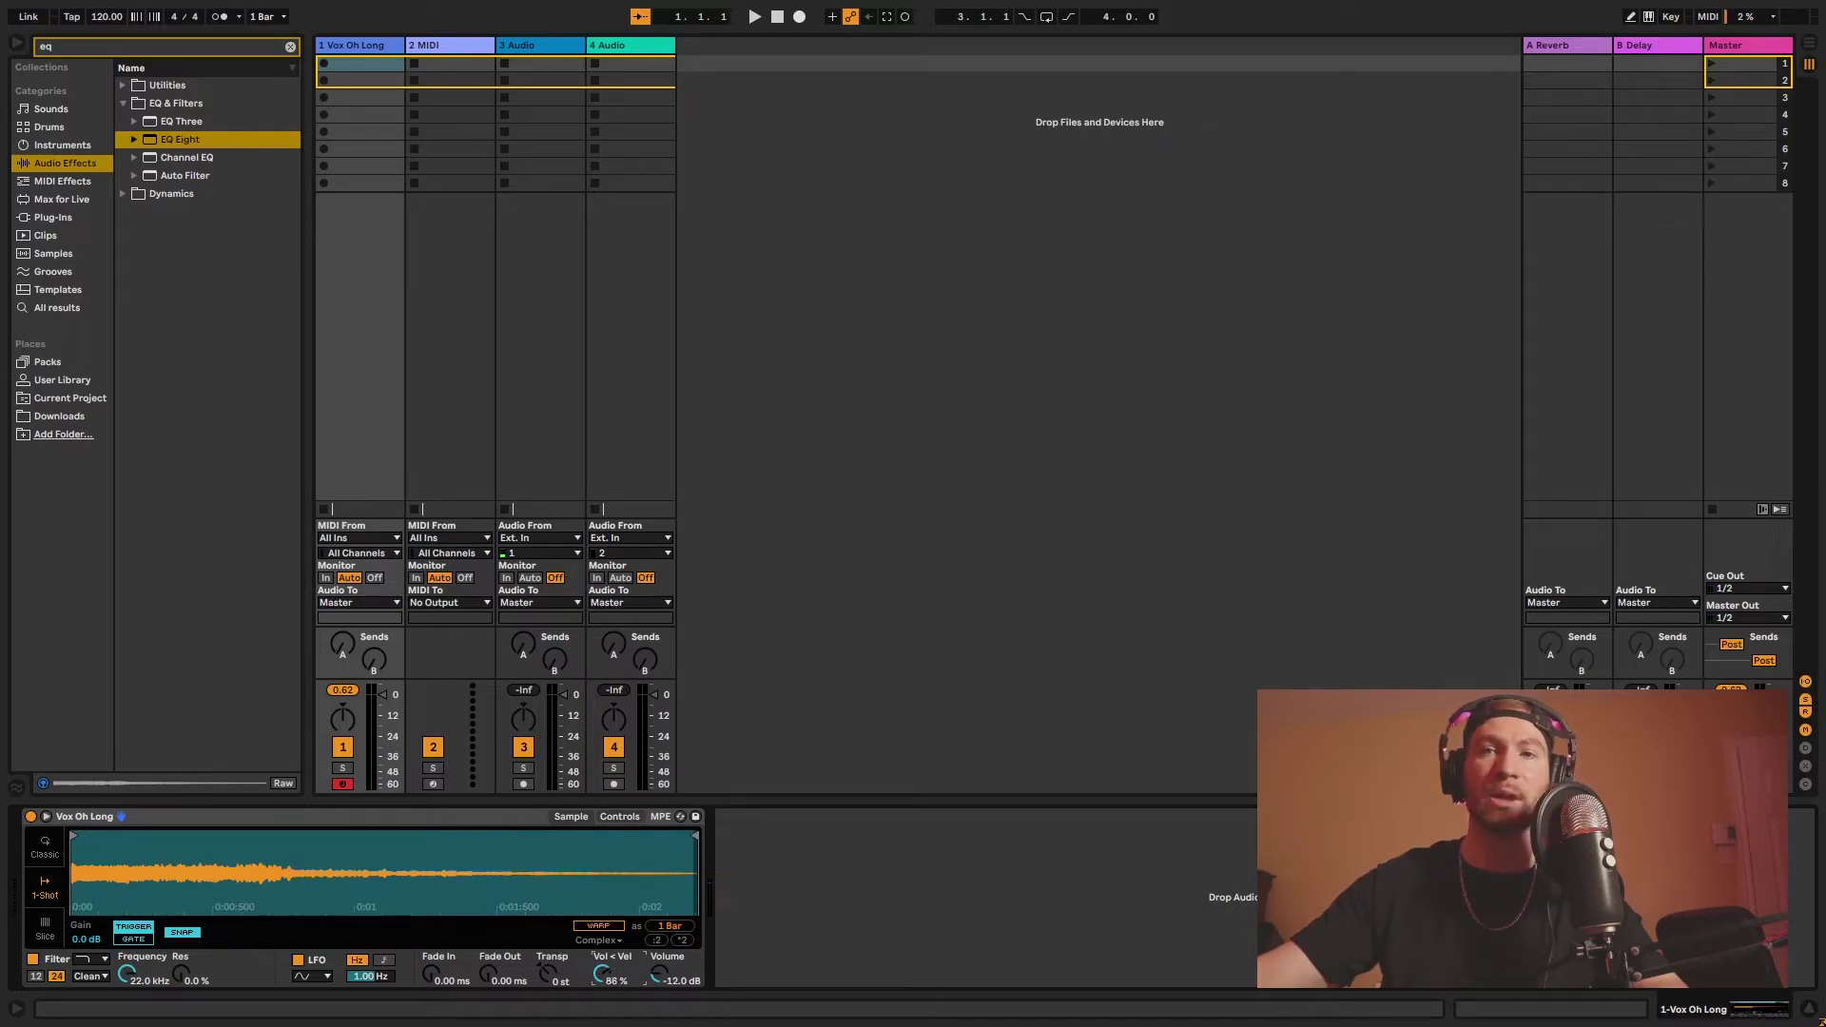
double_click(602, 976)
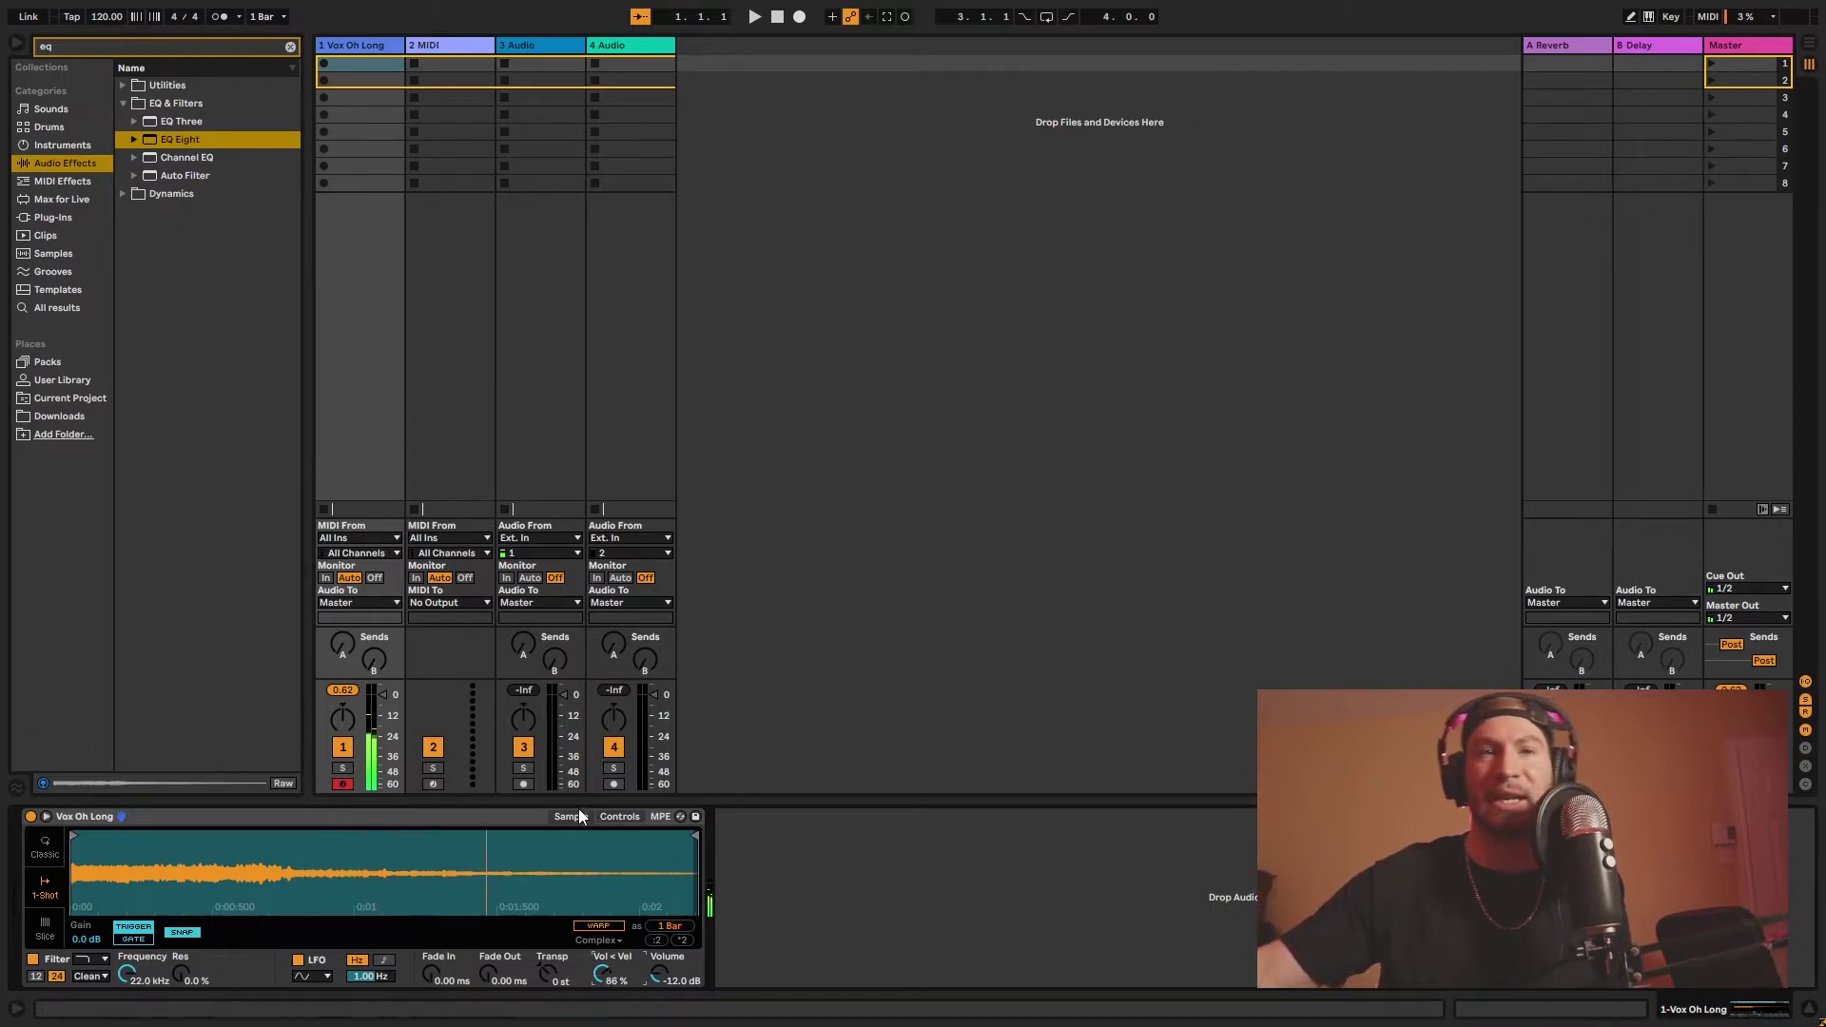
left_click(930, 953)
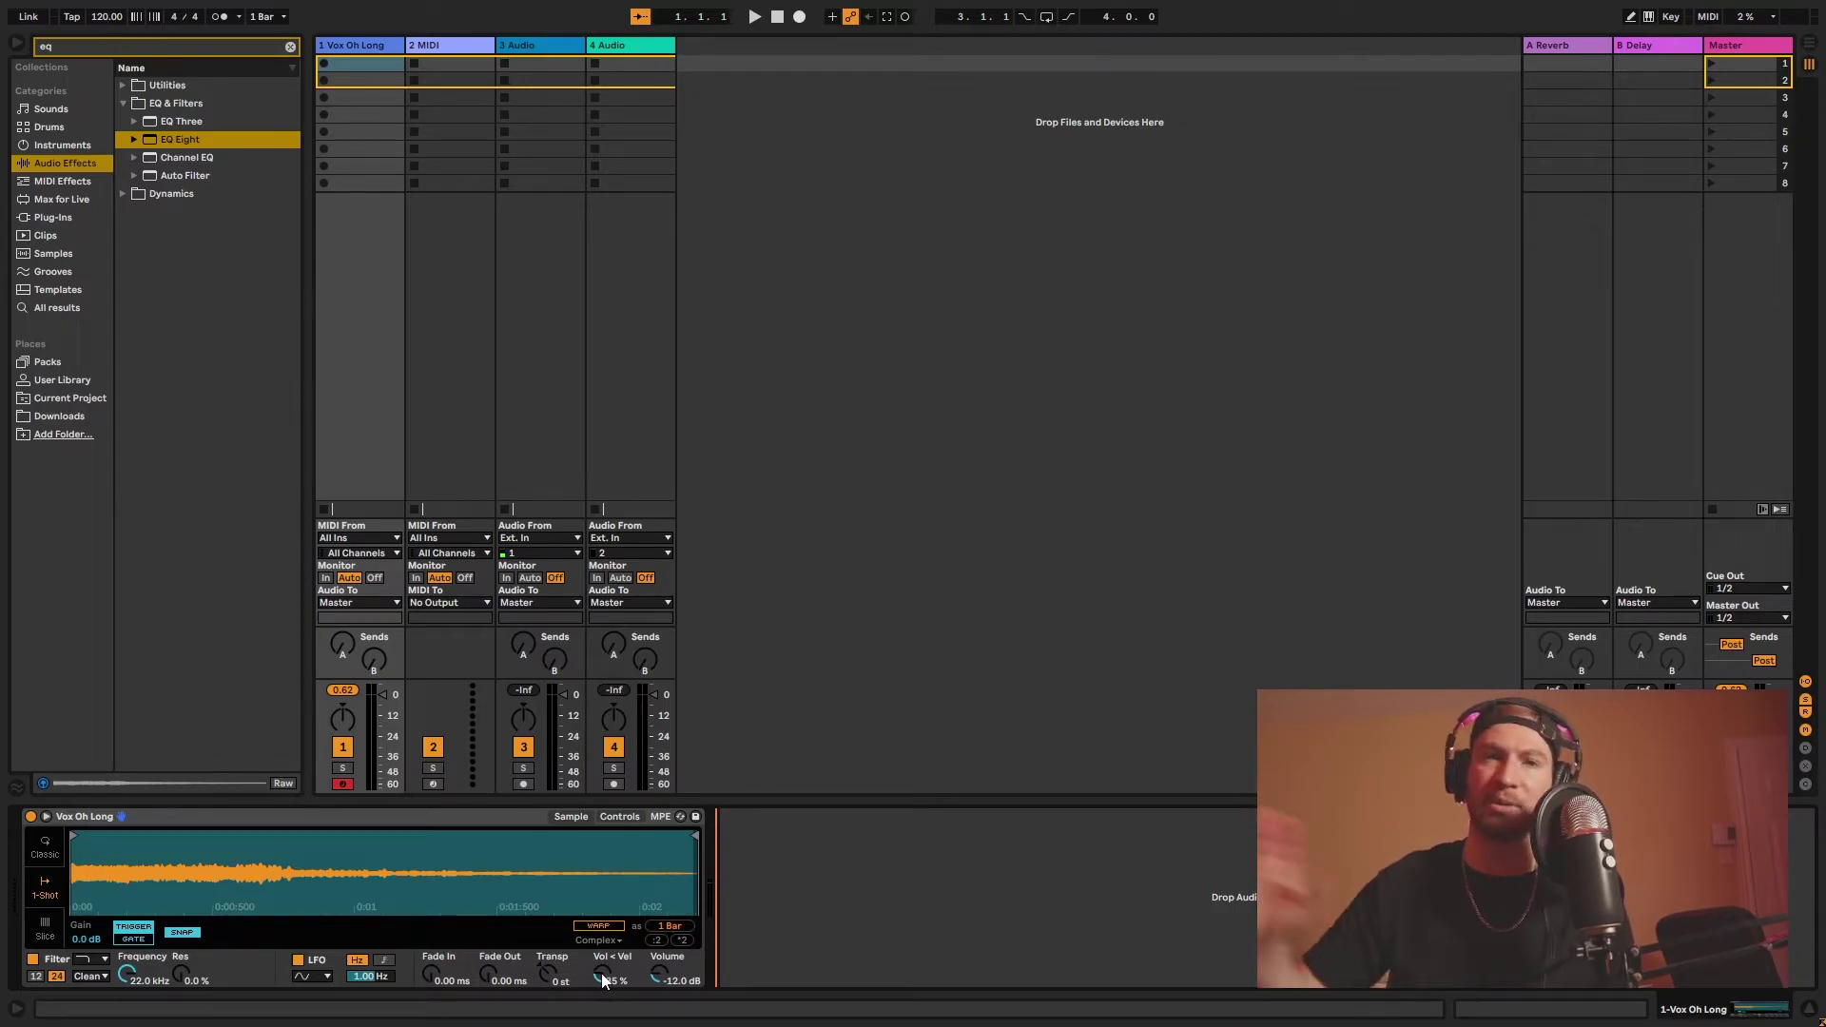
Step: Put Simpler in Slice mode with Slice By on Transient, then show Arrangement view
left_click(50, 924)
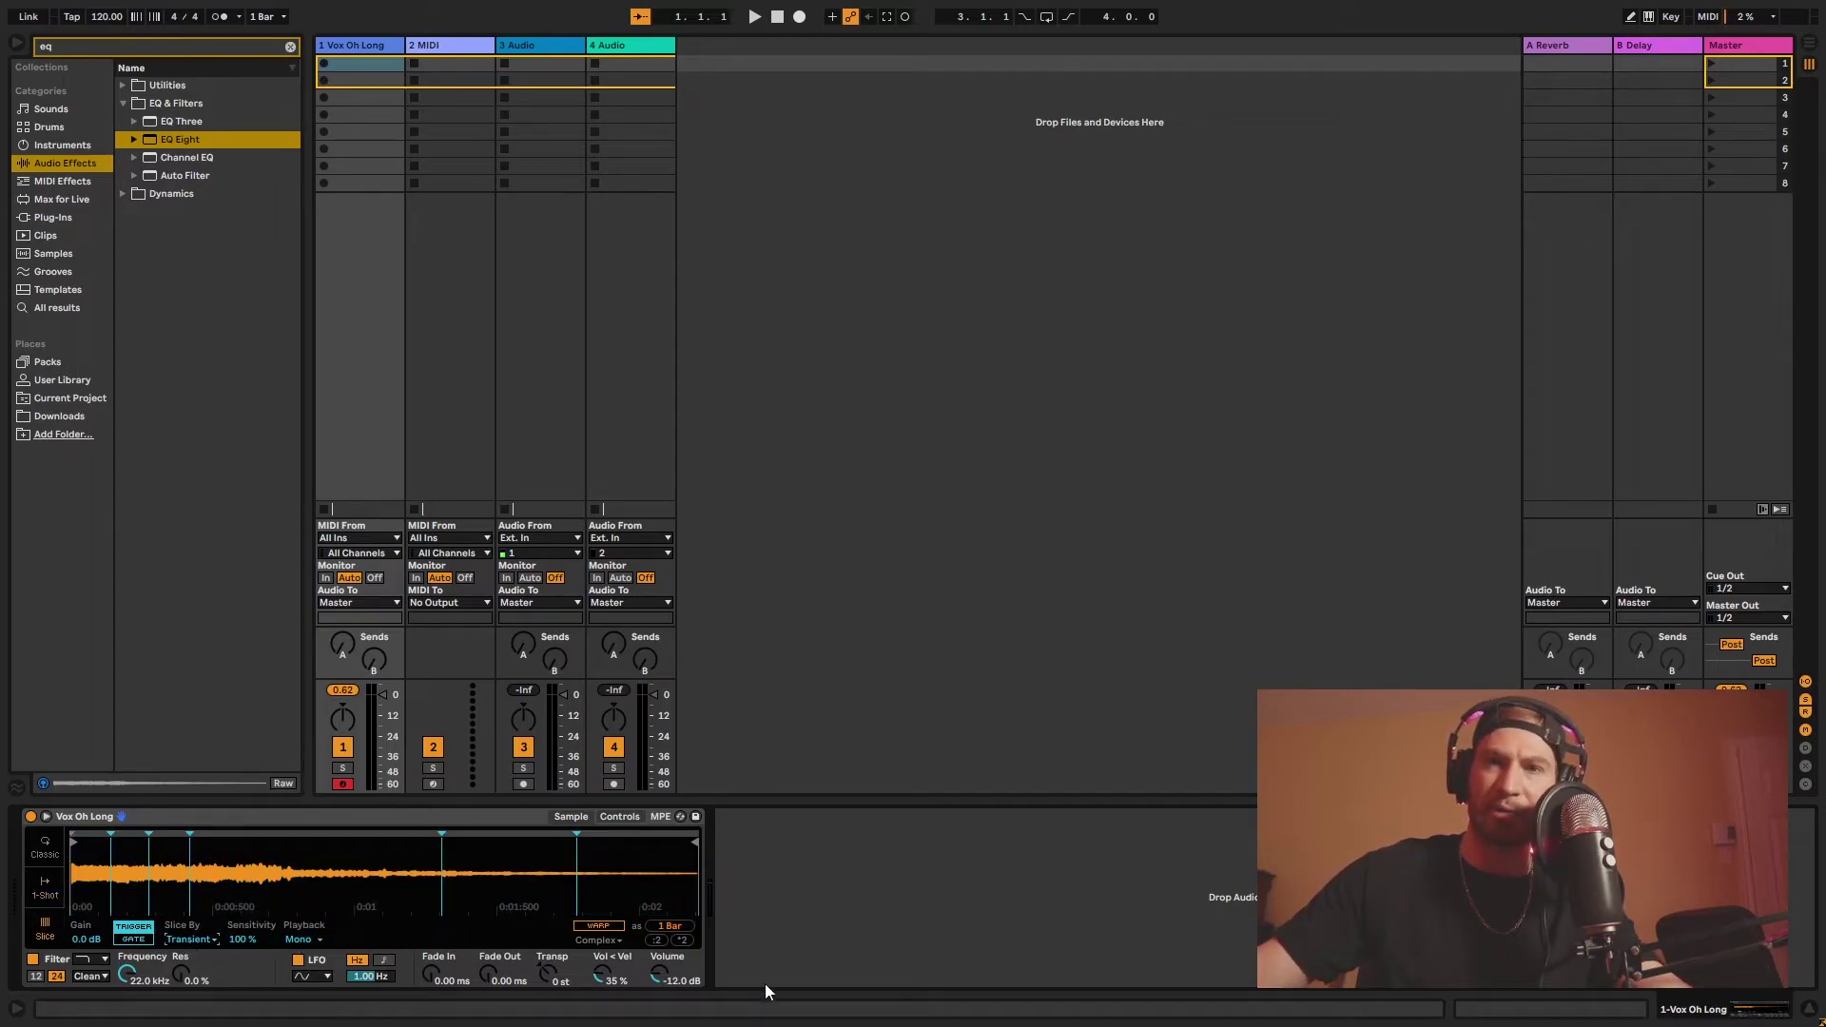
left_click(200, 938)
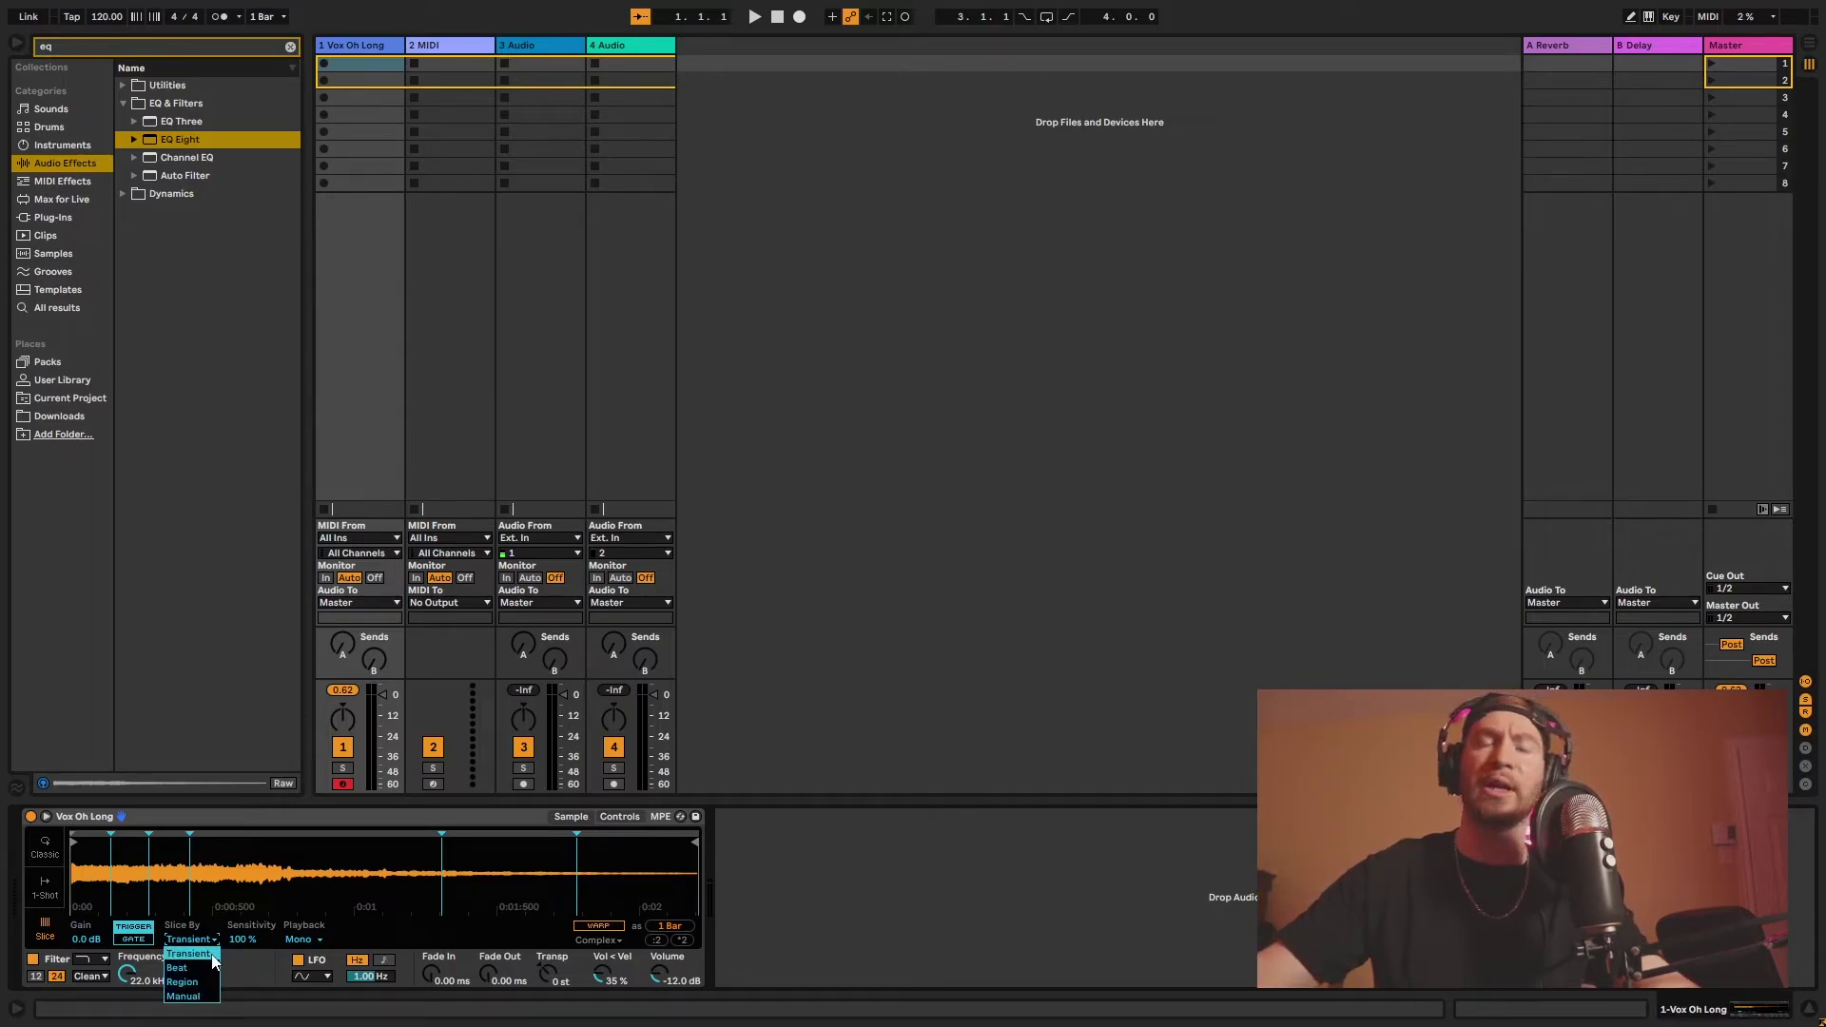
left_click(881, 394)
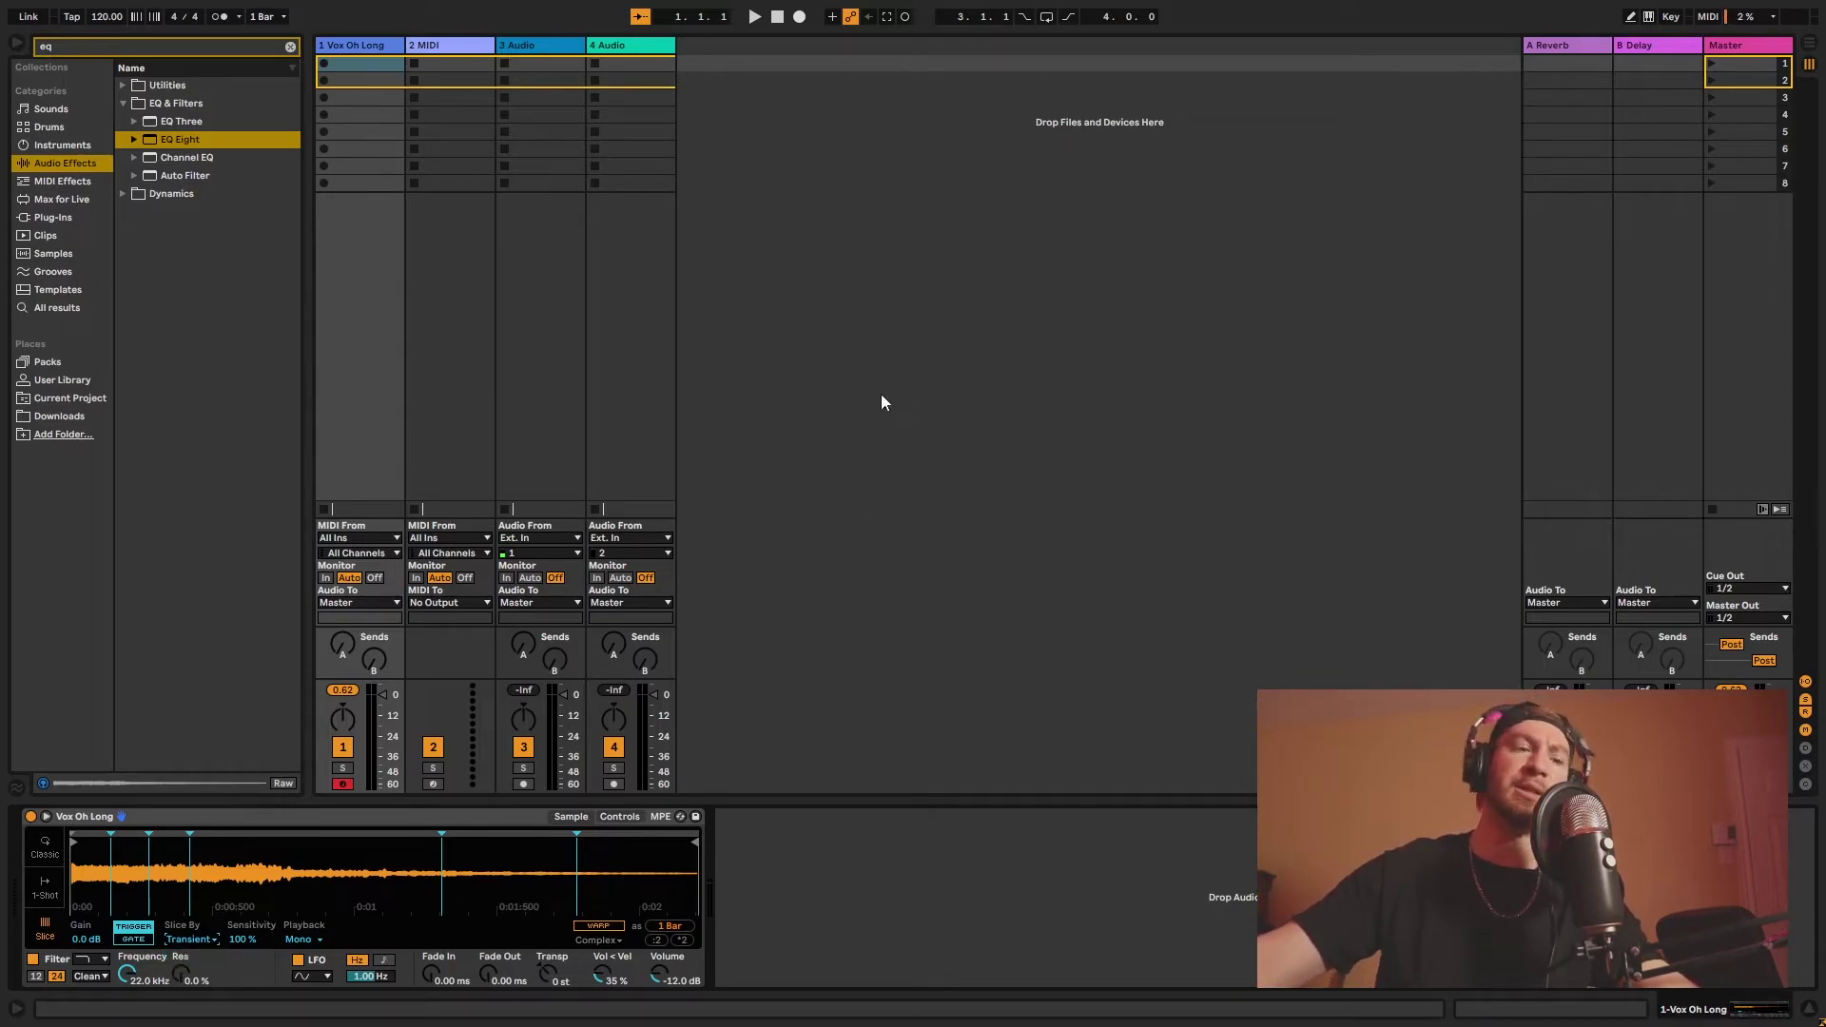
key("Tab")
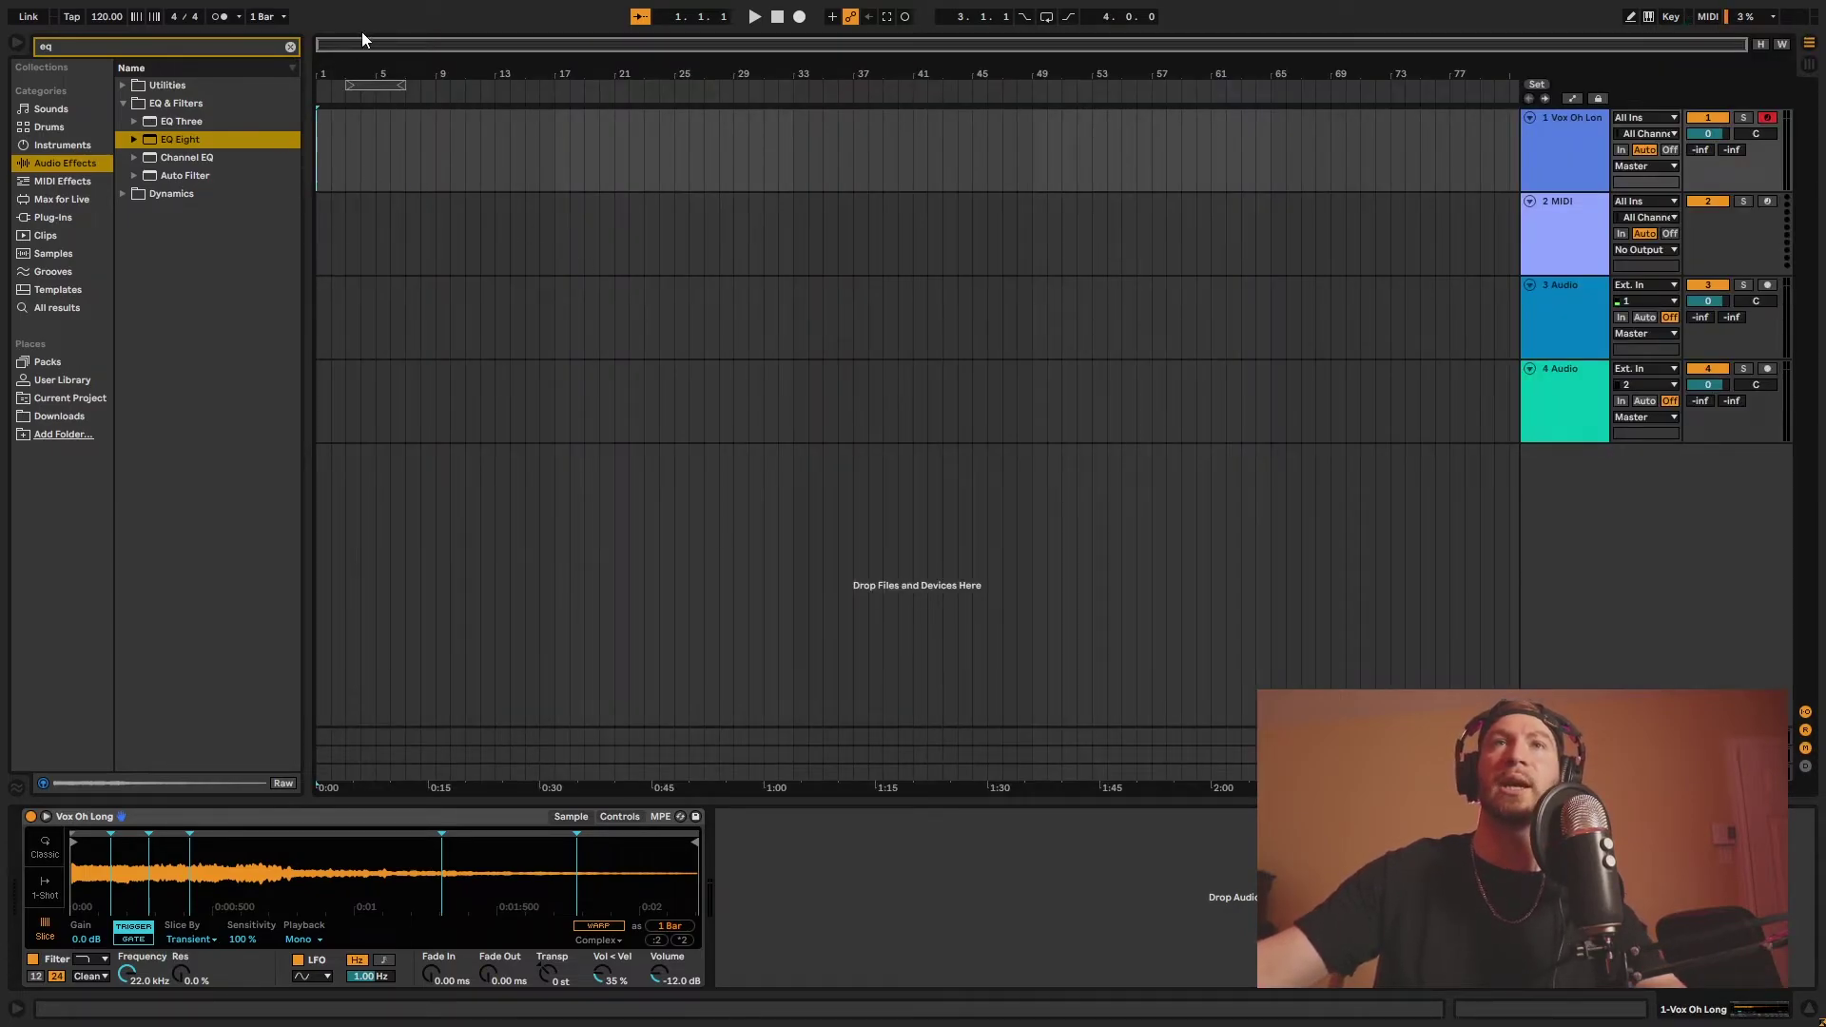
Step: Keep Transient slicing and drag several Vox Oh Long slice markers to new positions
left_click_drag(359, 41, 320, 152)
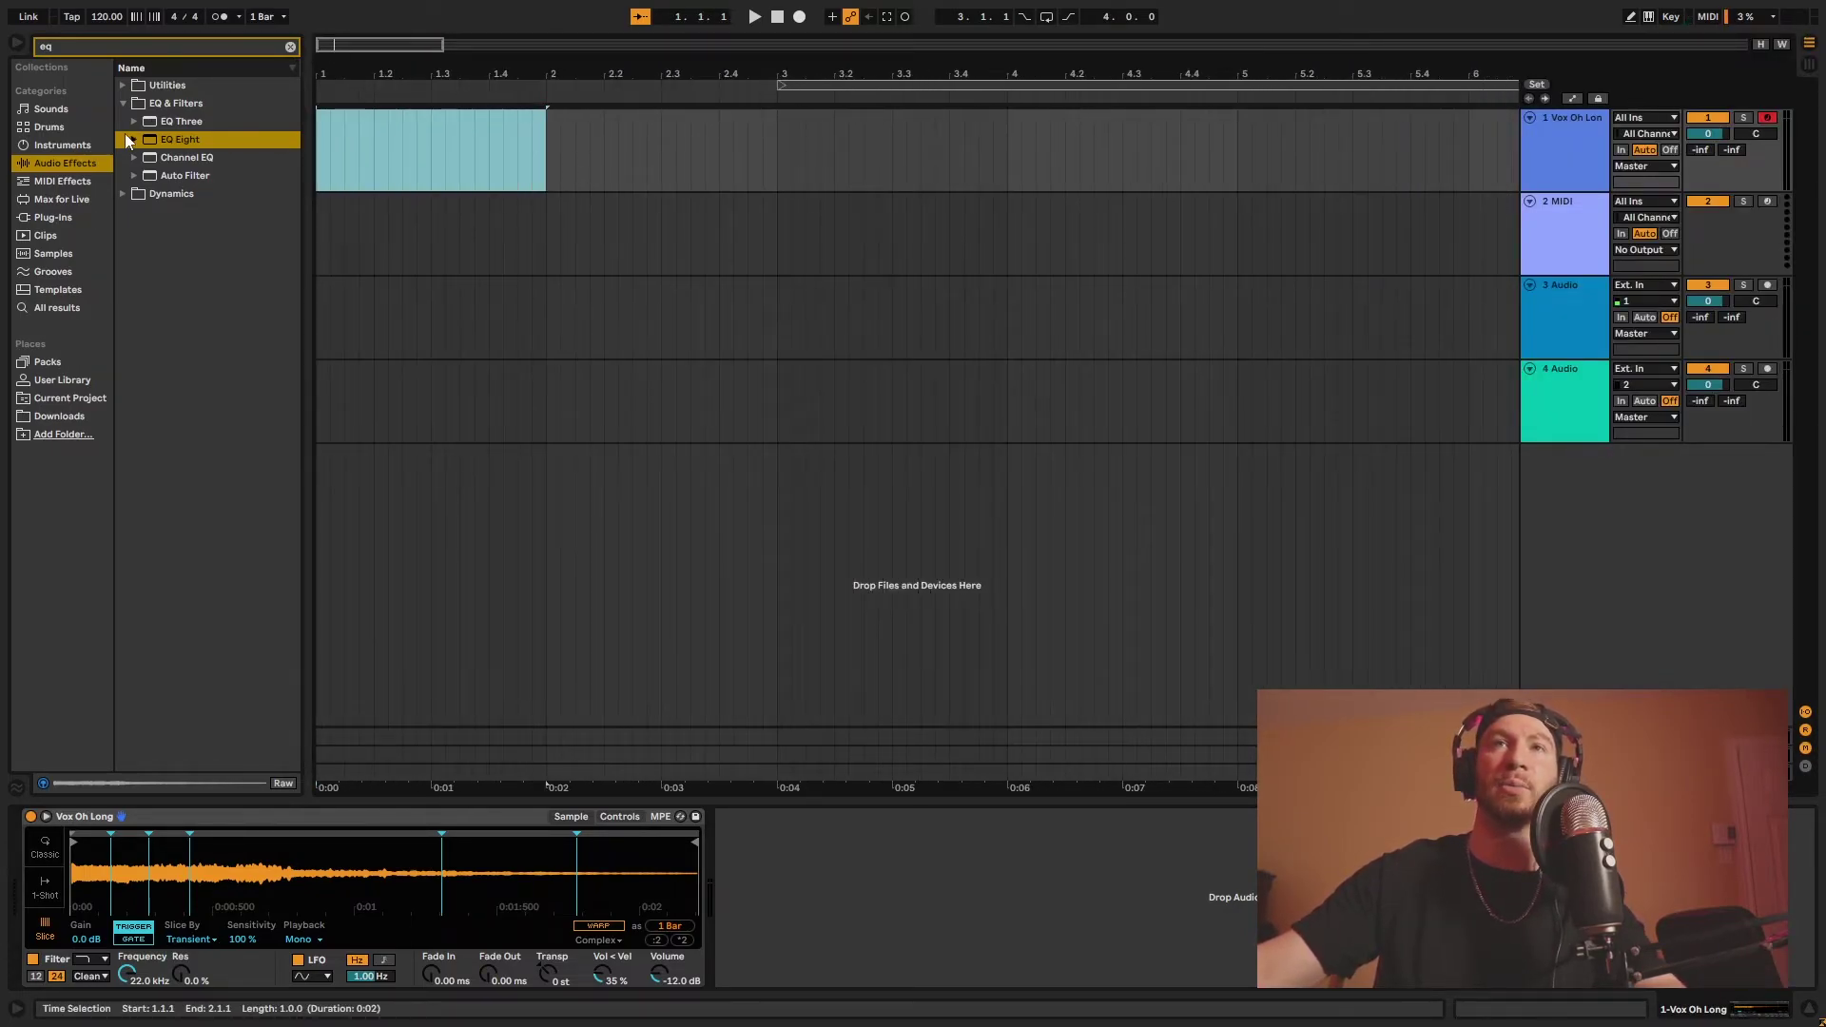
left_click(195, 939)
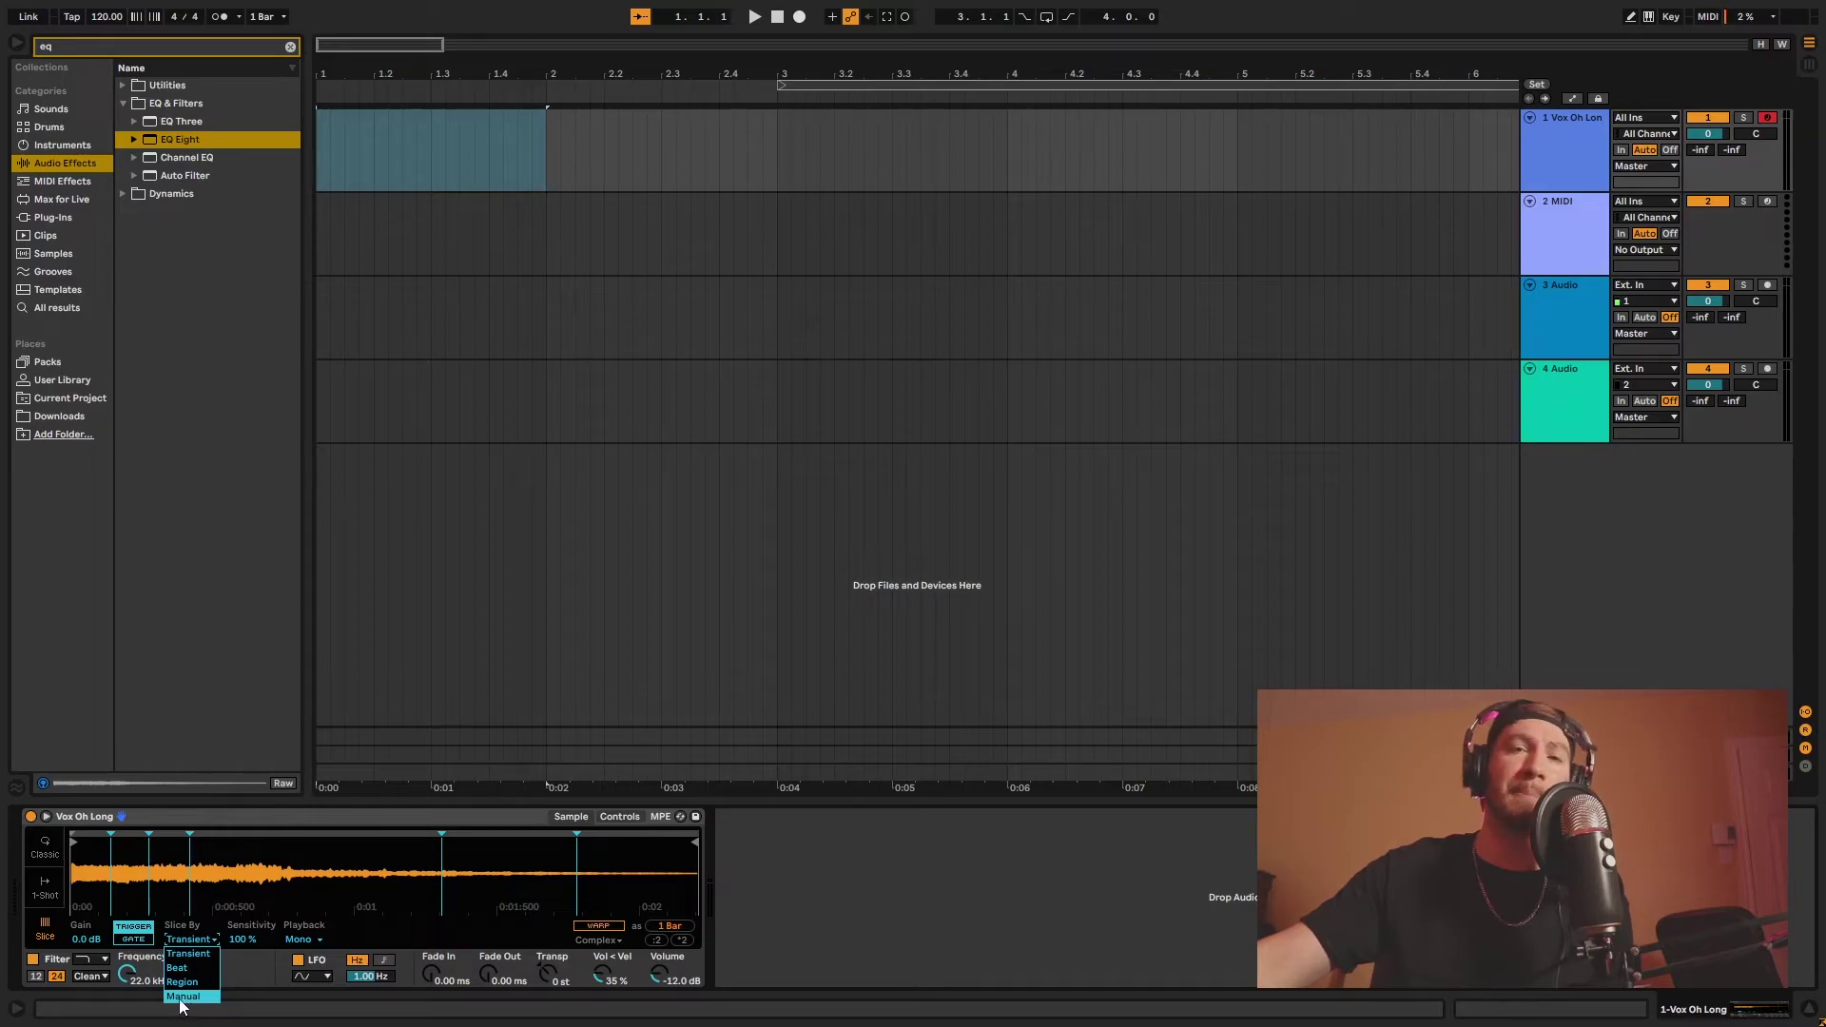
left_click(702, 657)
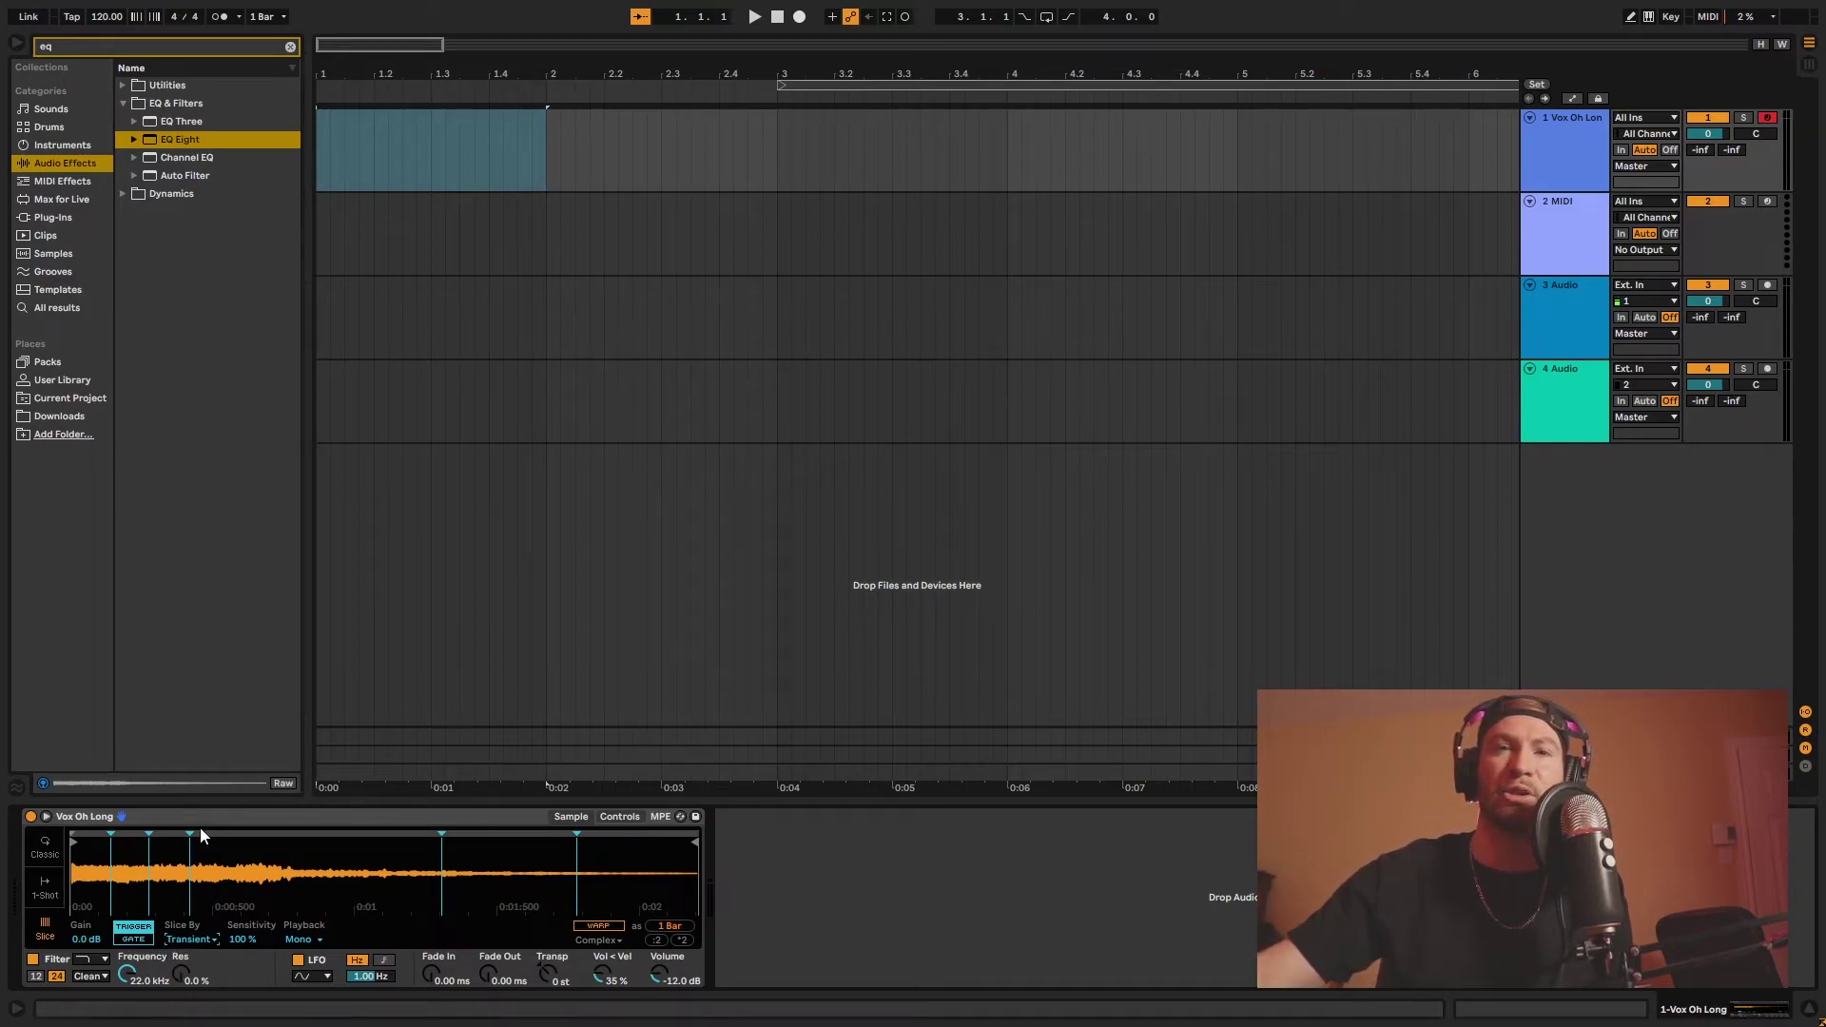
mouse_move(192, 836)
left_mouse_down()
mouse_move(254, 835)
mouse_move(217, 835)
left_mouse_up()
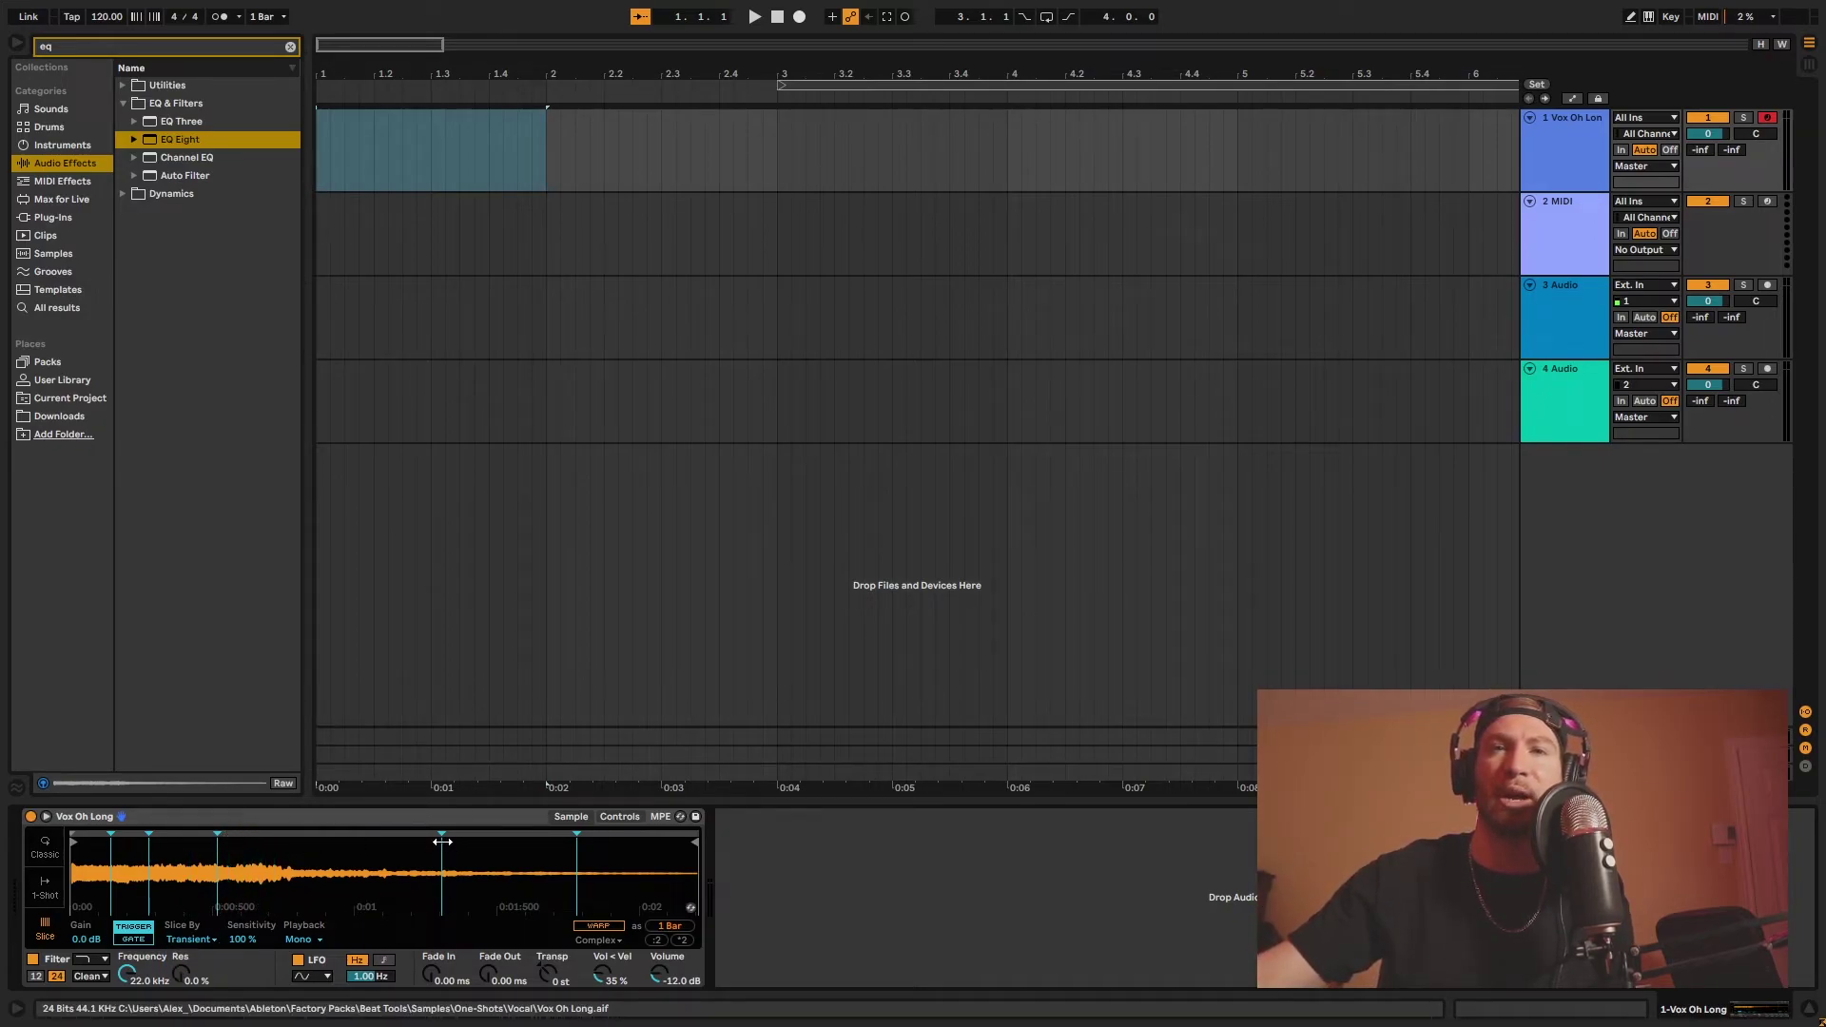
mouse_move(442, 842)
left_mouse_down()
mouse_move(266, 842)
mouse_move(385, 842)
left_mouse_up()
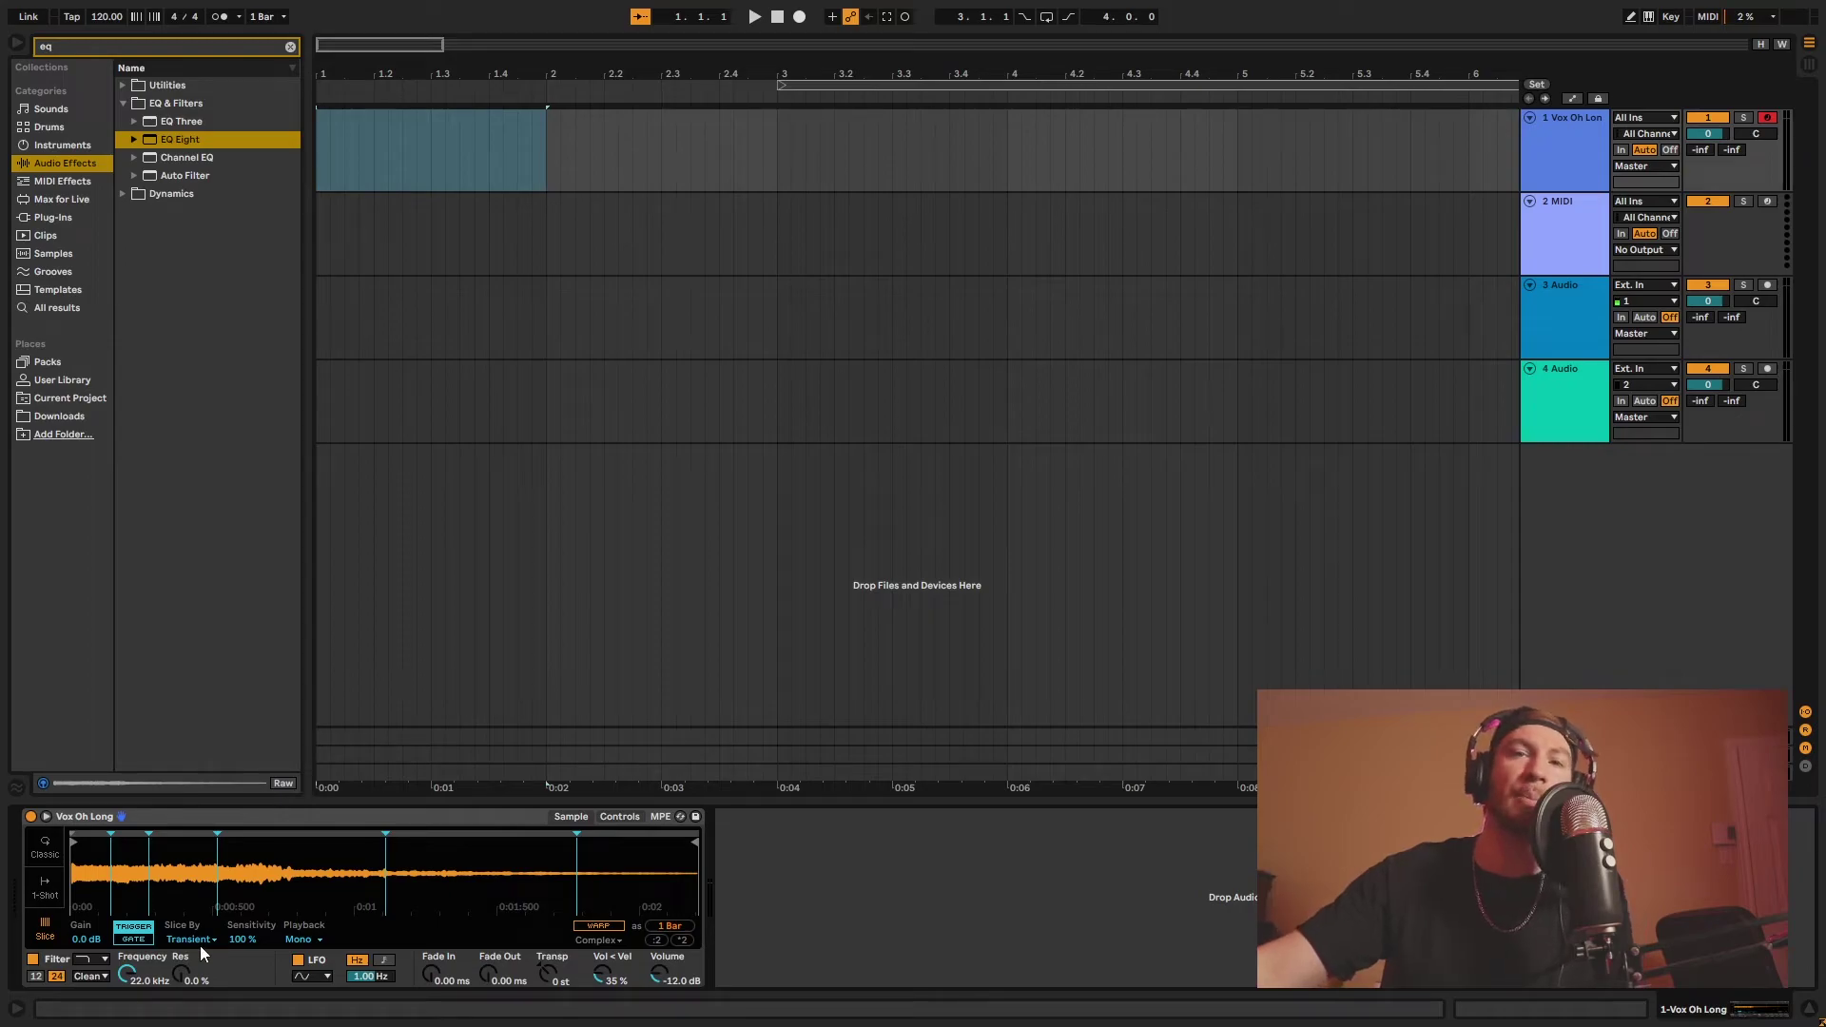
mouse_move(216, 835)
left_mouse_down()
mouse_move(240, 835)
mouse_move(178, 835)
left_mouse_up()
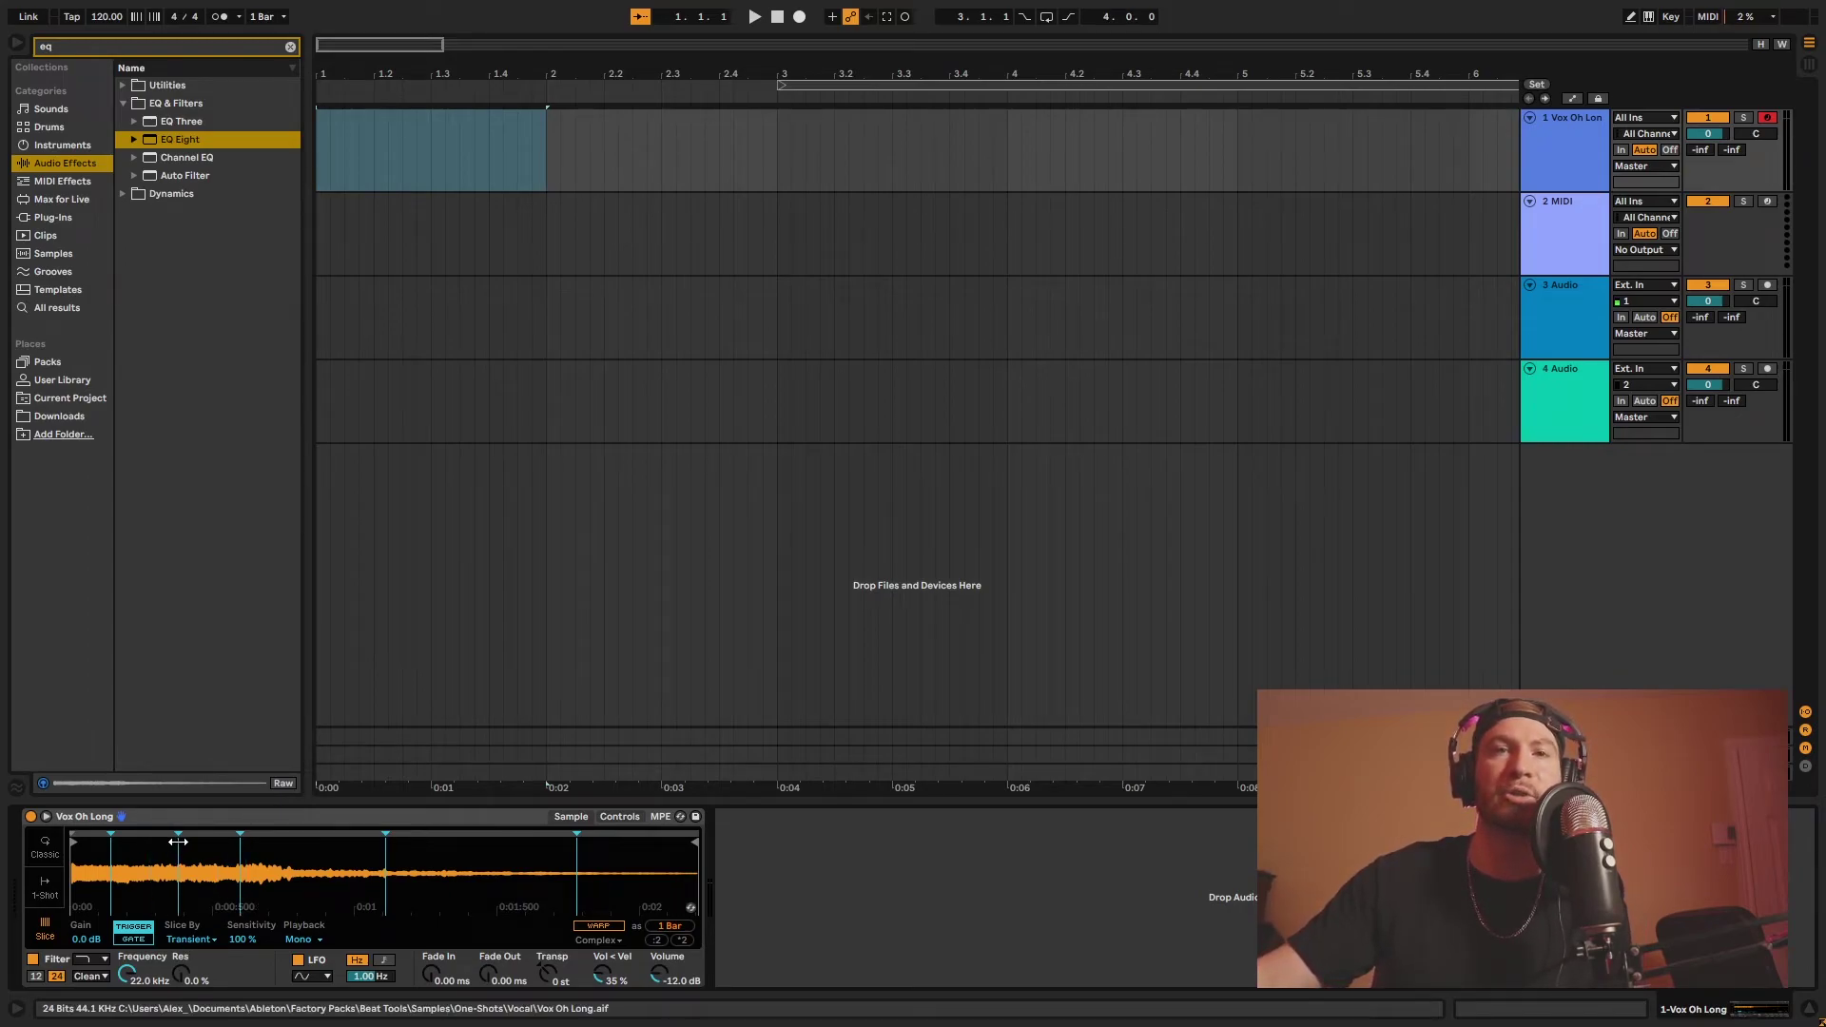
Step: Search Samples for 'beat' and drag Reggaeton Beat 105 bpm.aif onto Simpler
left_click(50, 252)
key("ctrl+f")
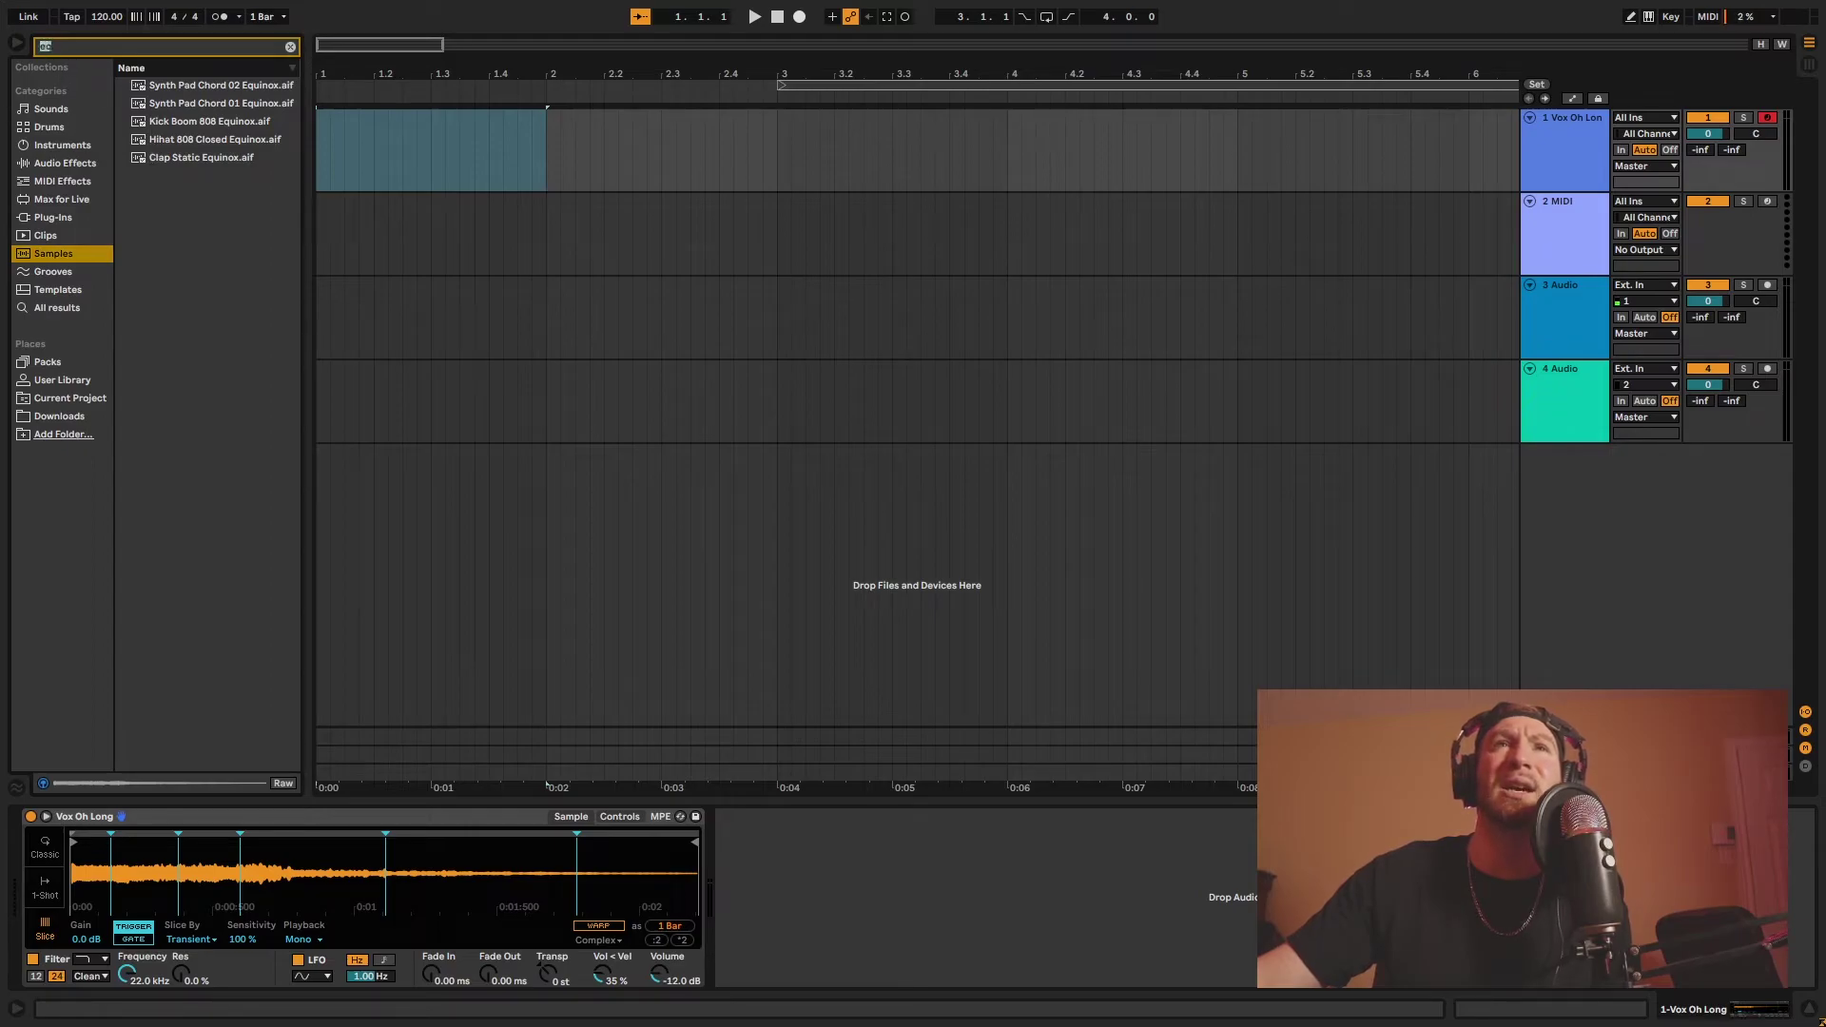
type("beat")
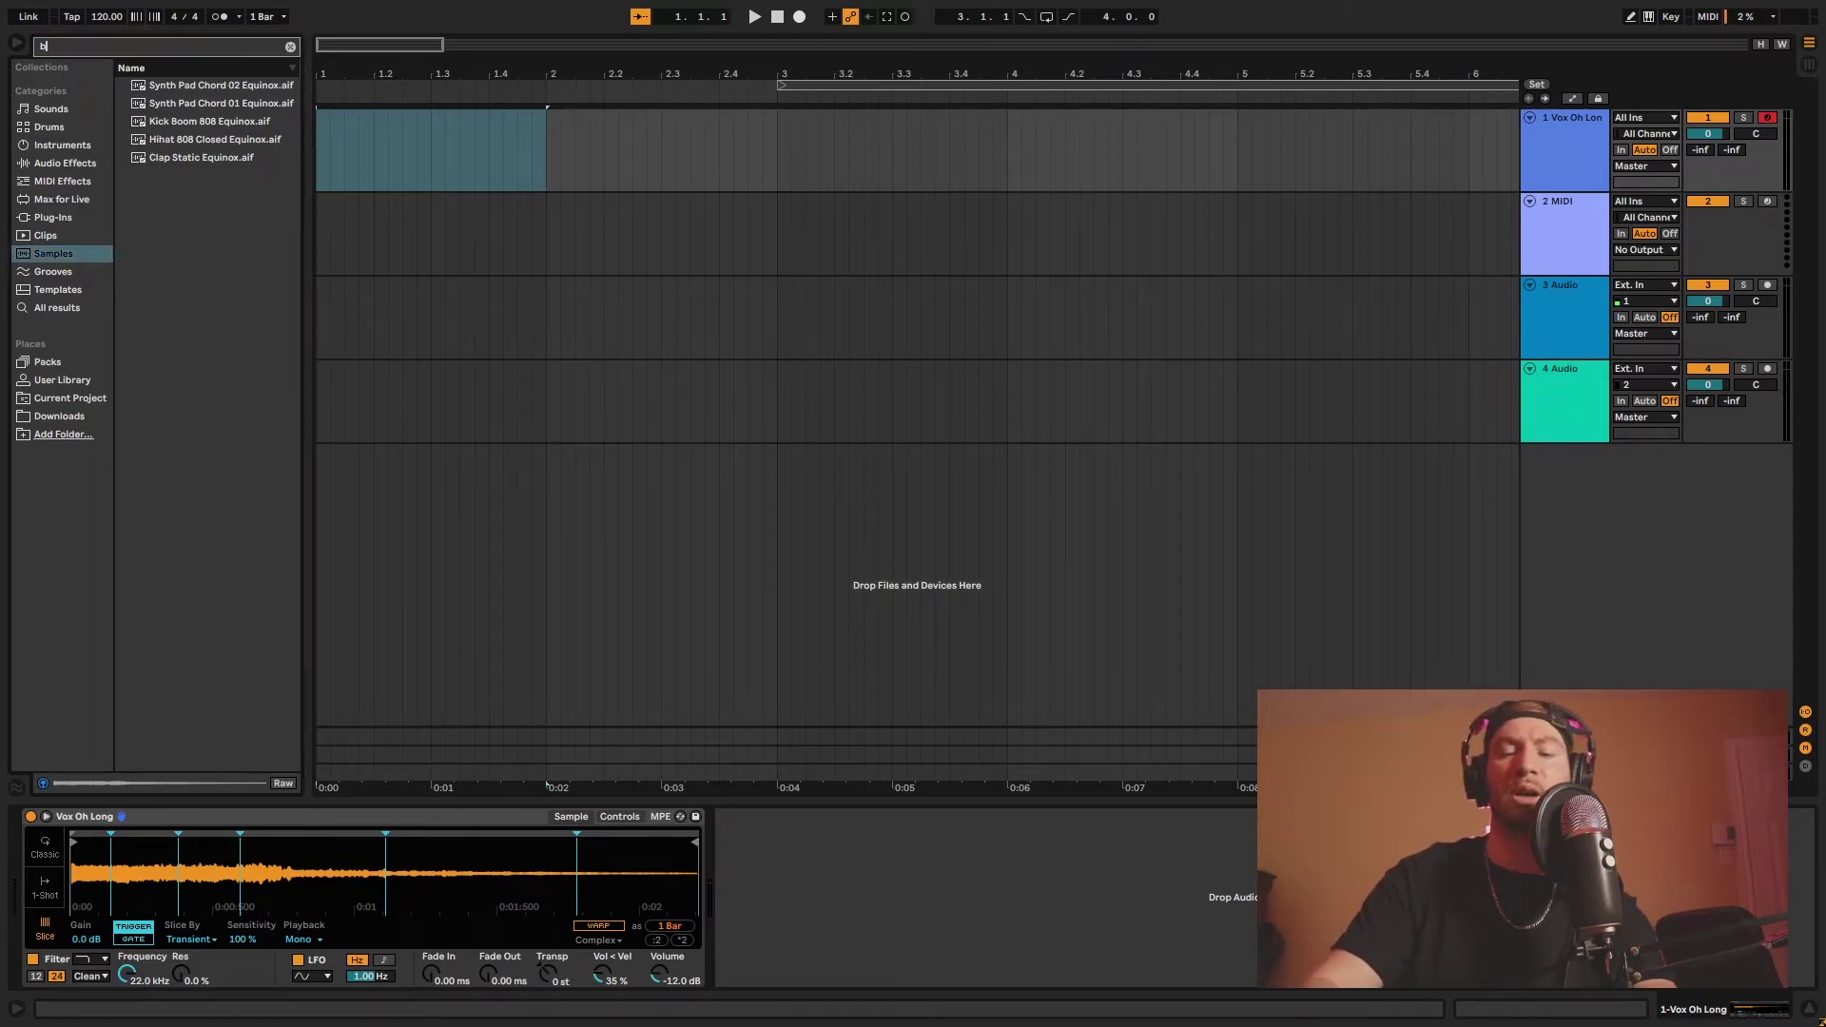
left_click(209, 105)
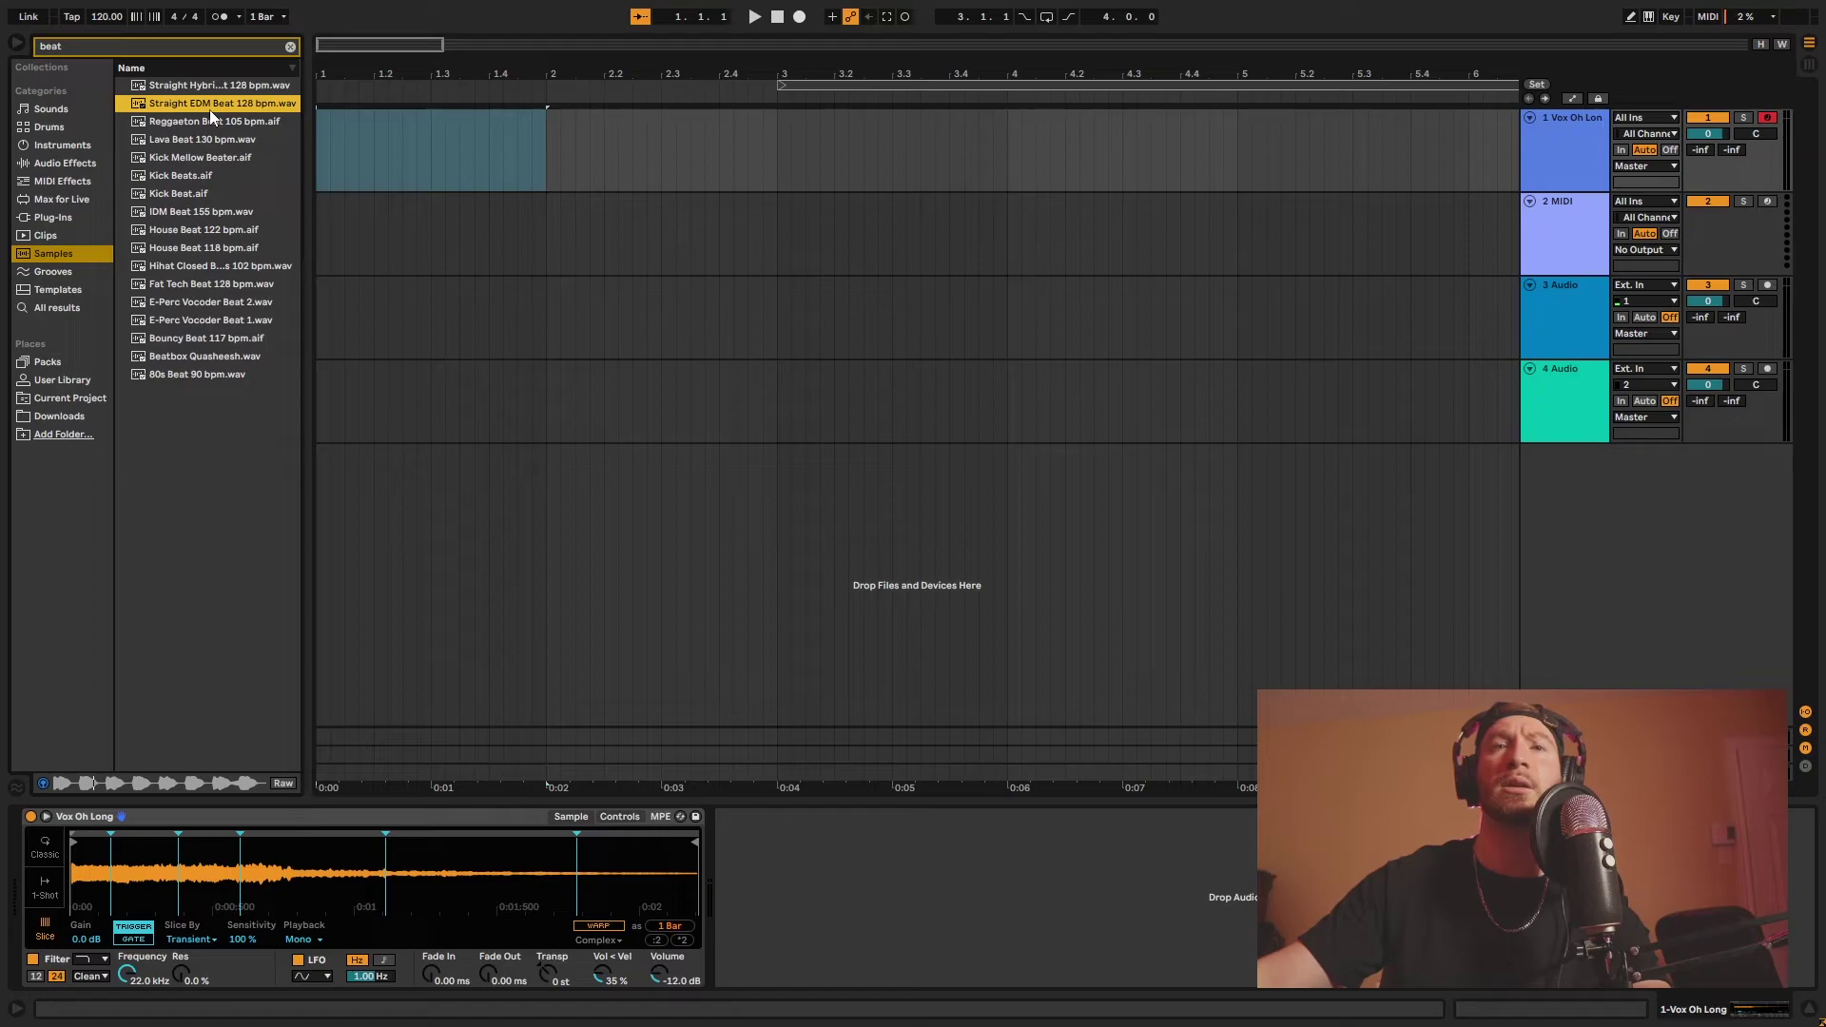
left_click(179, 126)
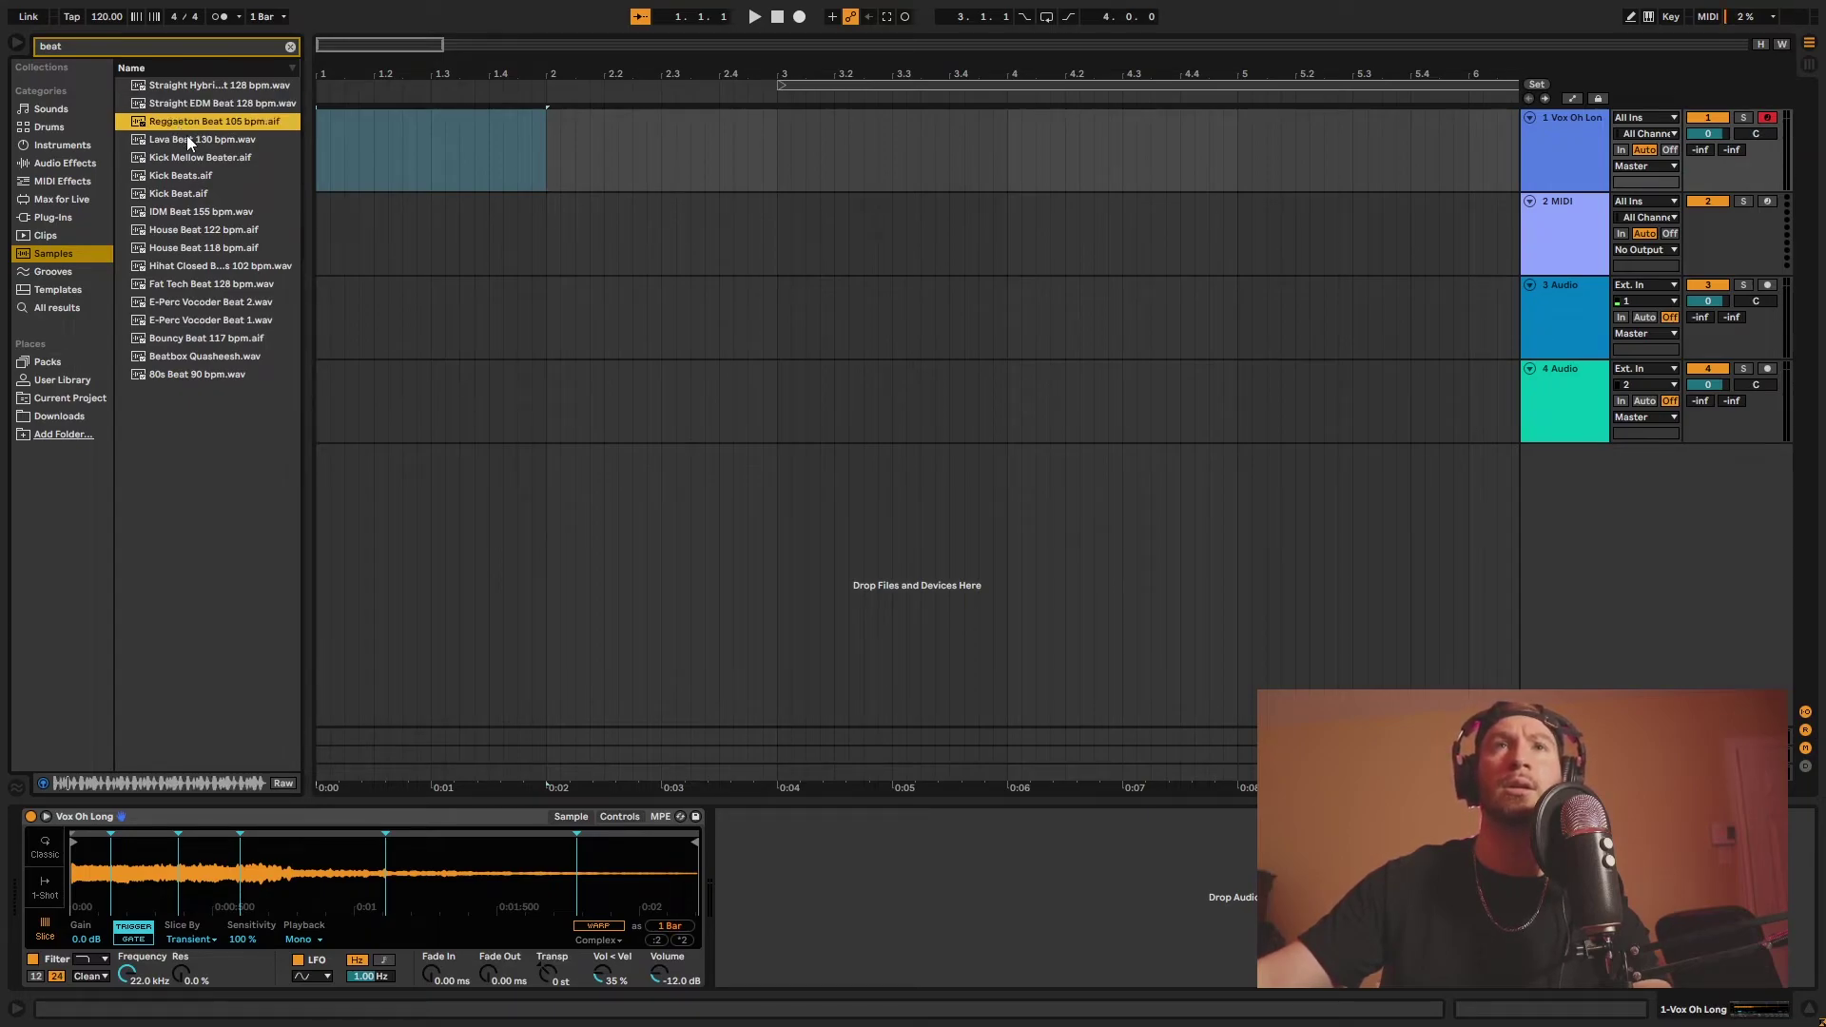
left_click_drag(183, 126, 356, 872)
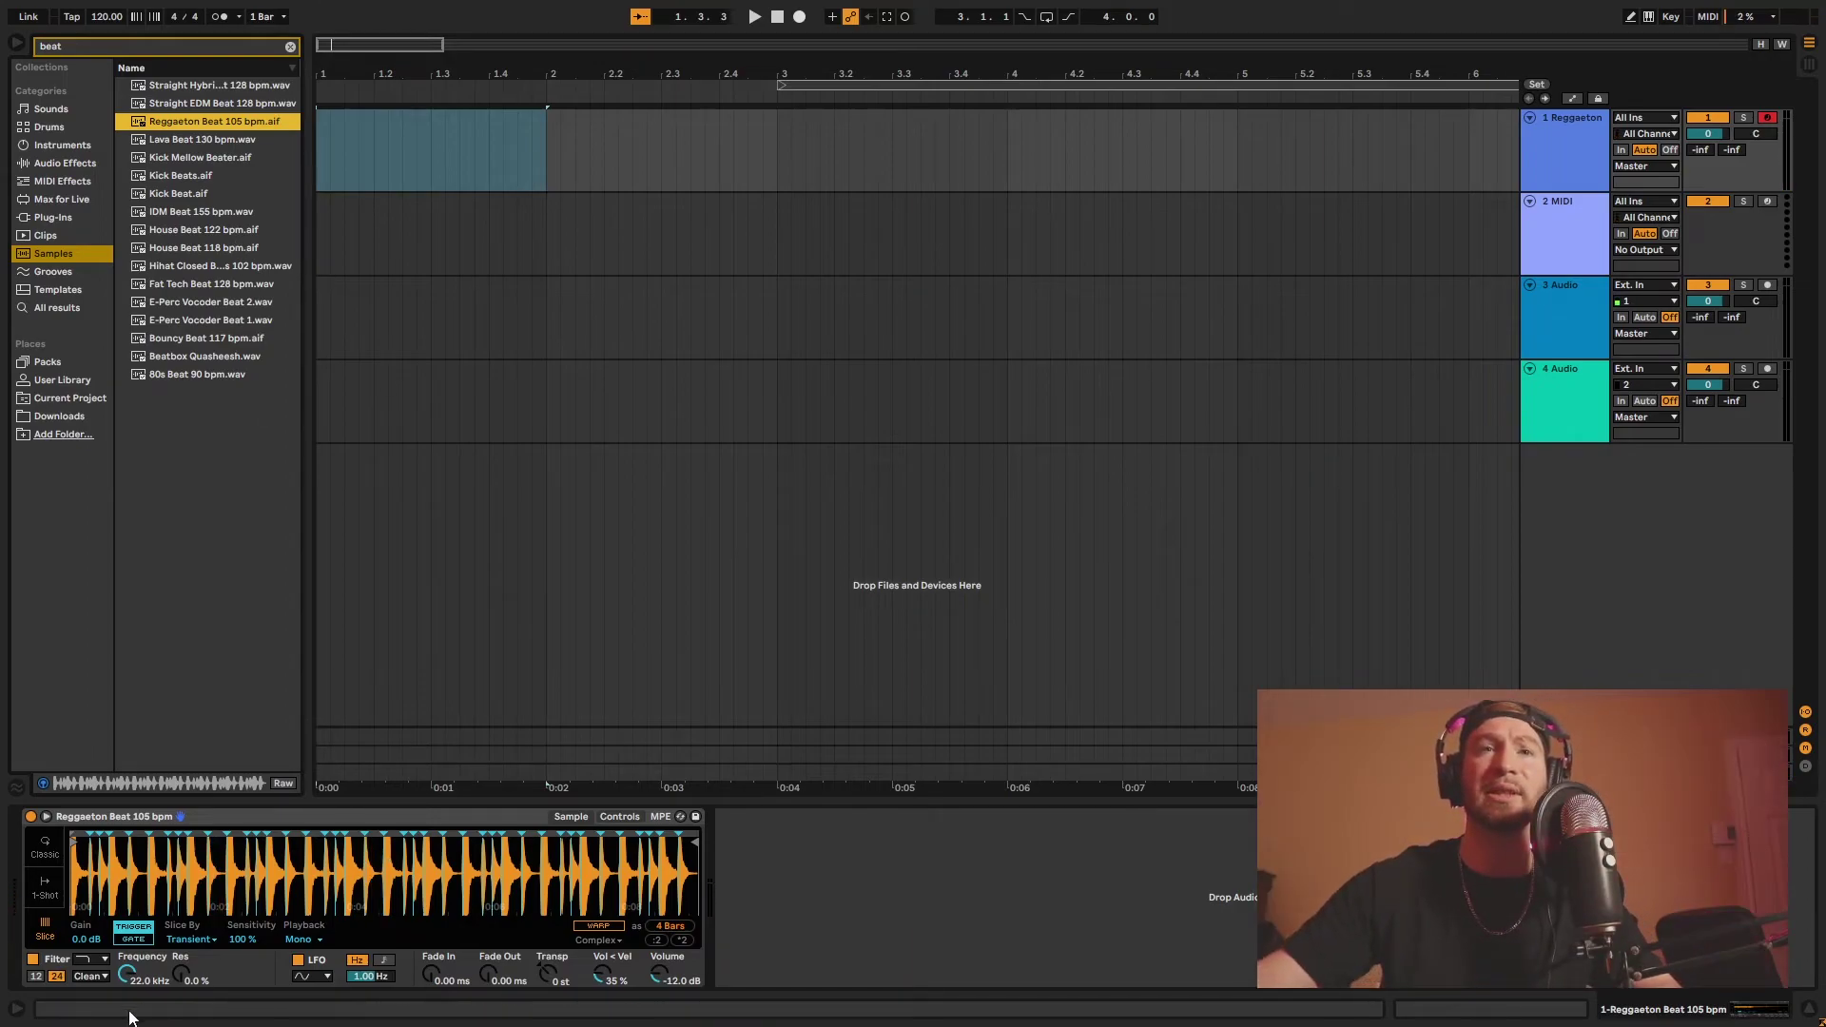
left_click(190, 939)
Step: Try Beat slicing at 1/4, reselect track 1, and return Simpler to Classic mode
left_click(181, 981)
key("ctrl+z")
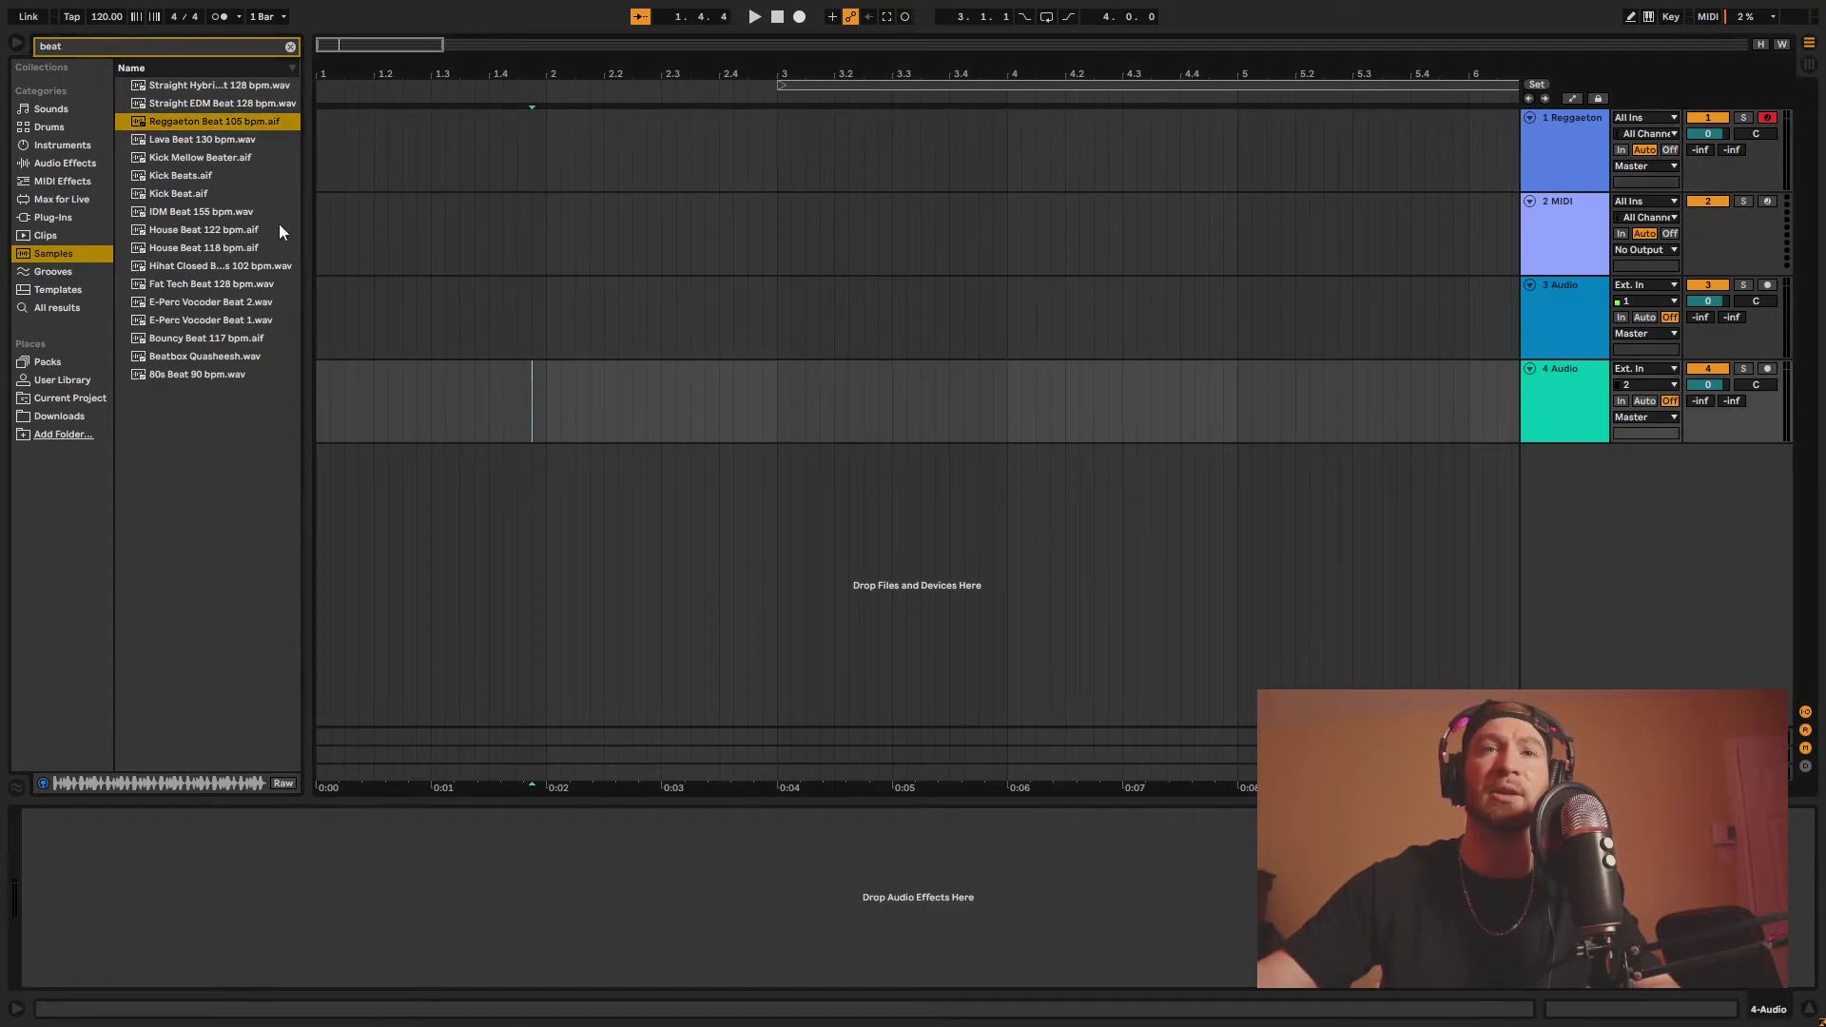
left_click(329, 136)
left_click(329, 133)
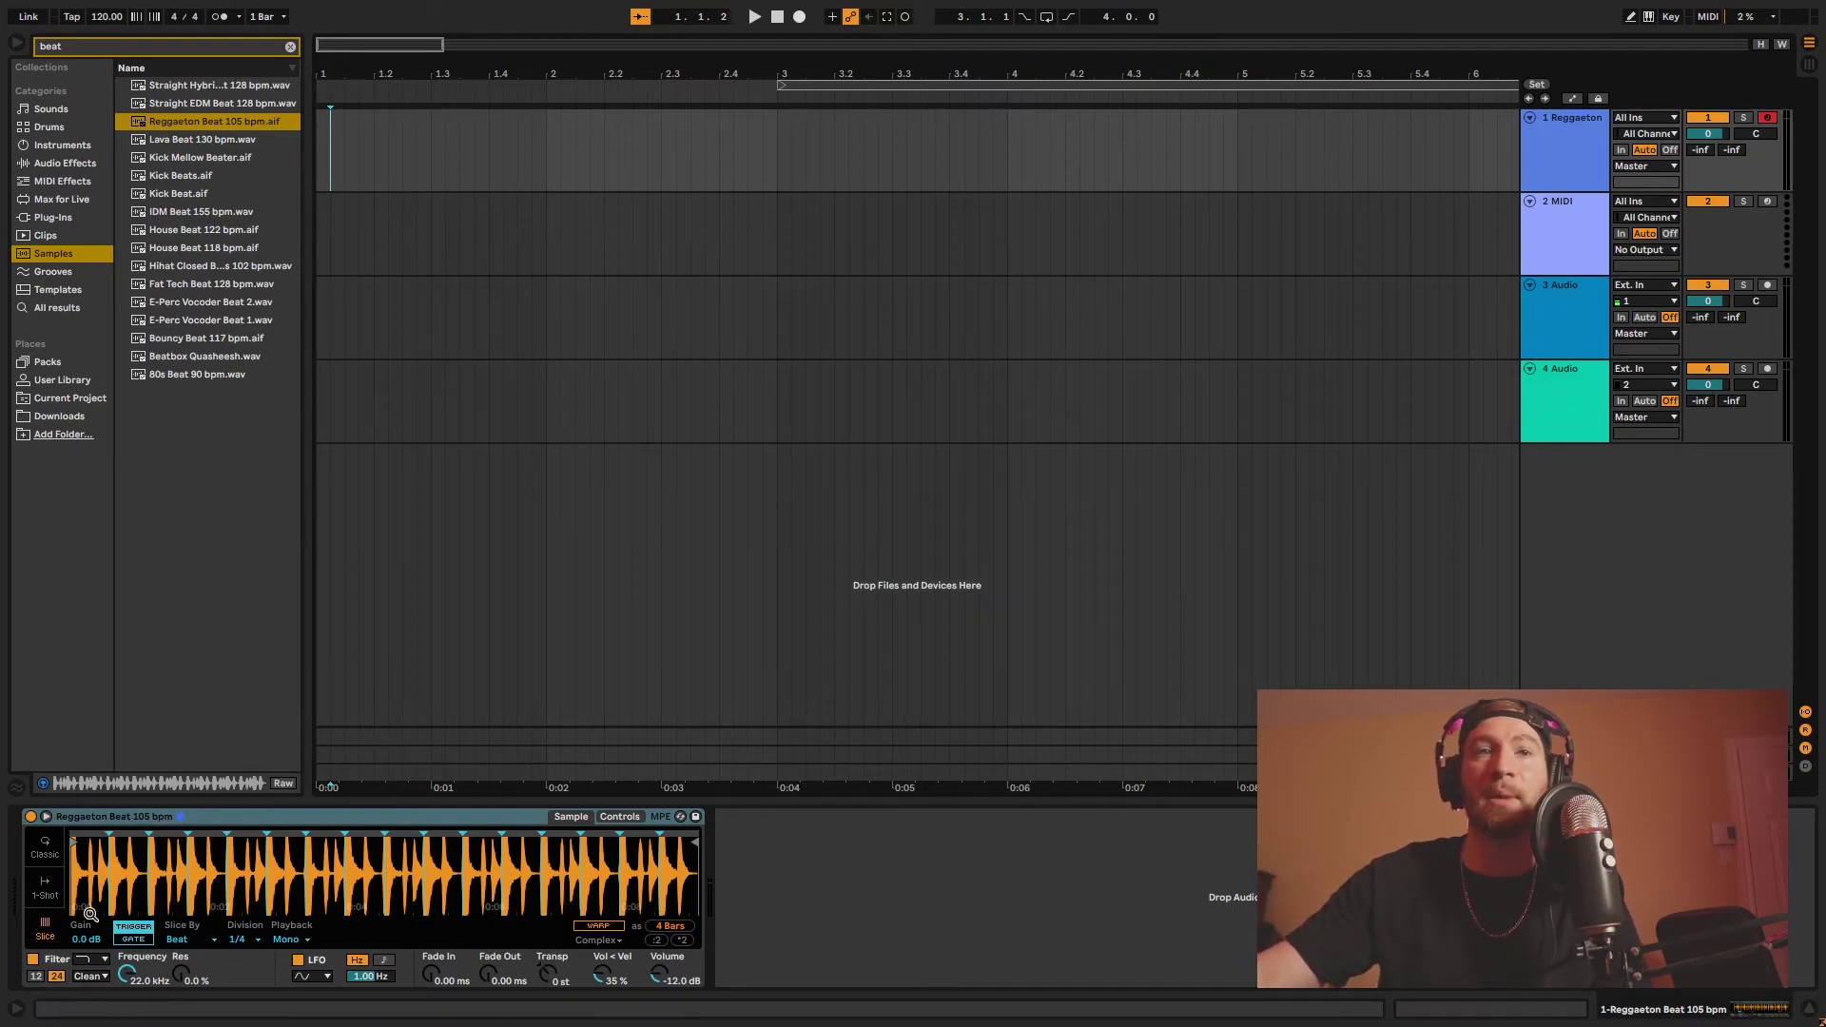
left_click(44, 845)
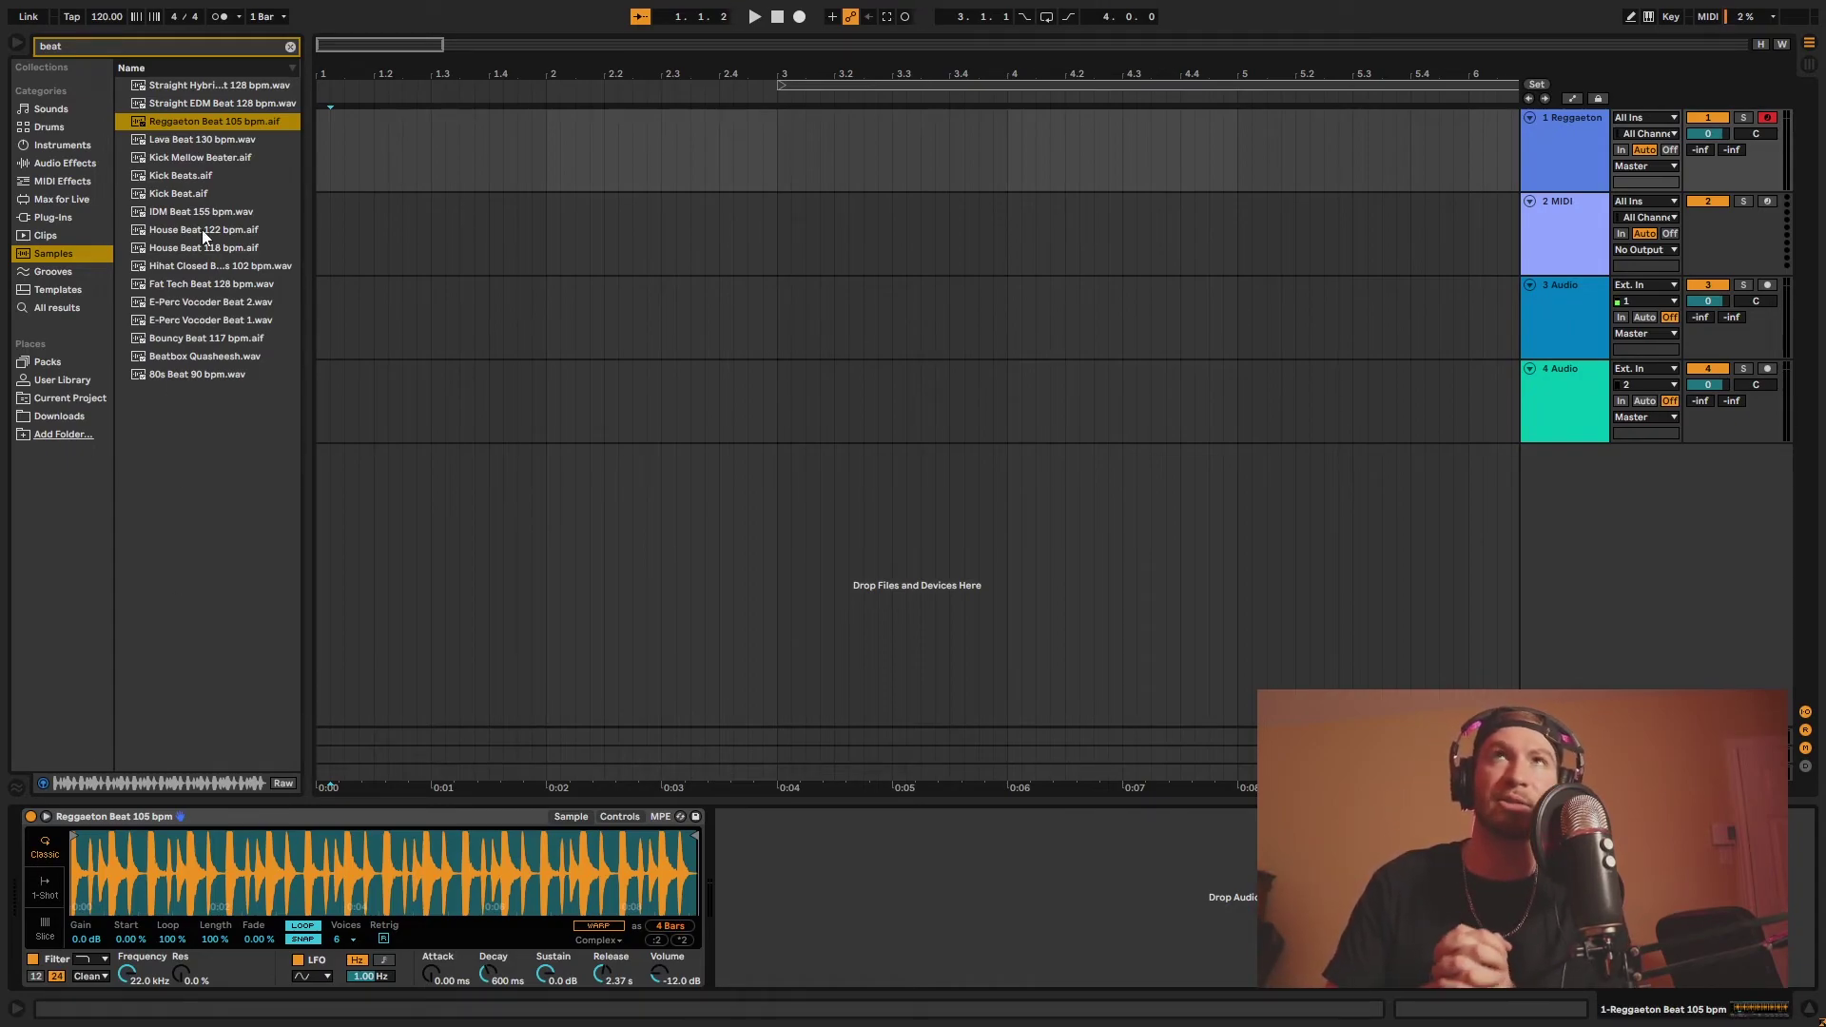
Step: Switch Simpler to 1-Shot mode so the Reggaeton Beat 105 bpm loop plays once, still warped to 4 Bars
left_click(44, 886)
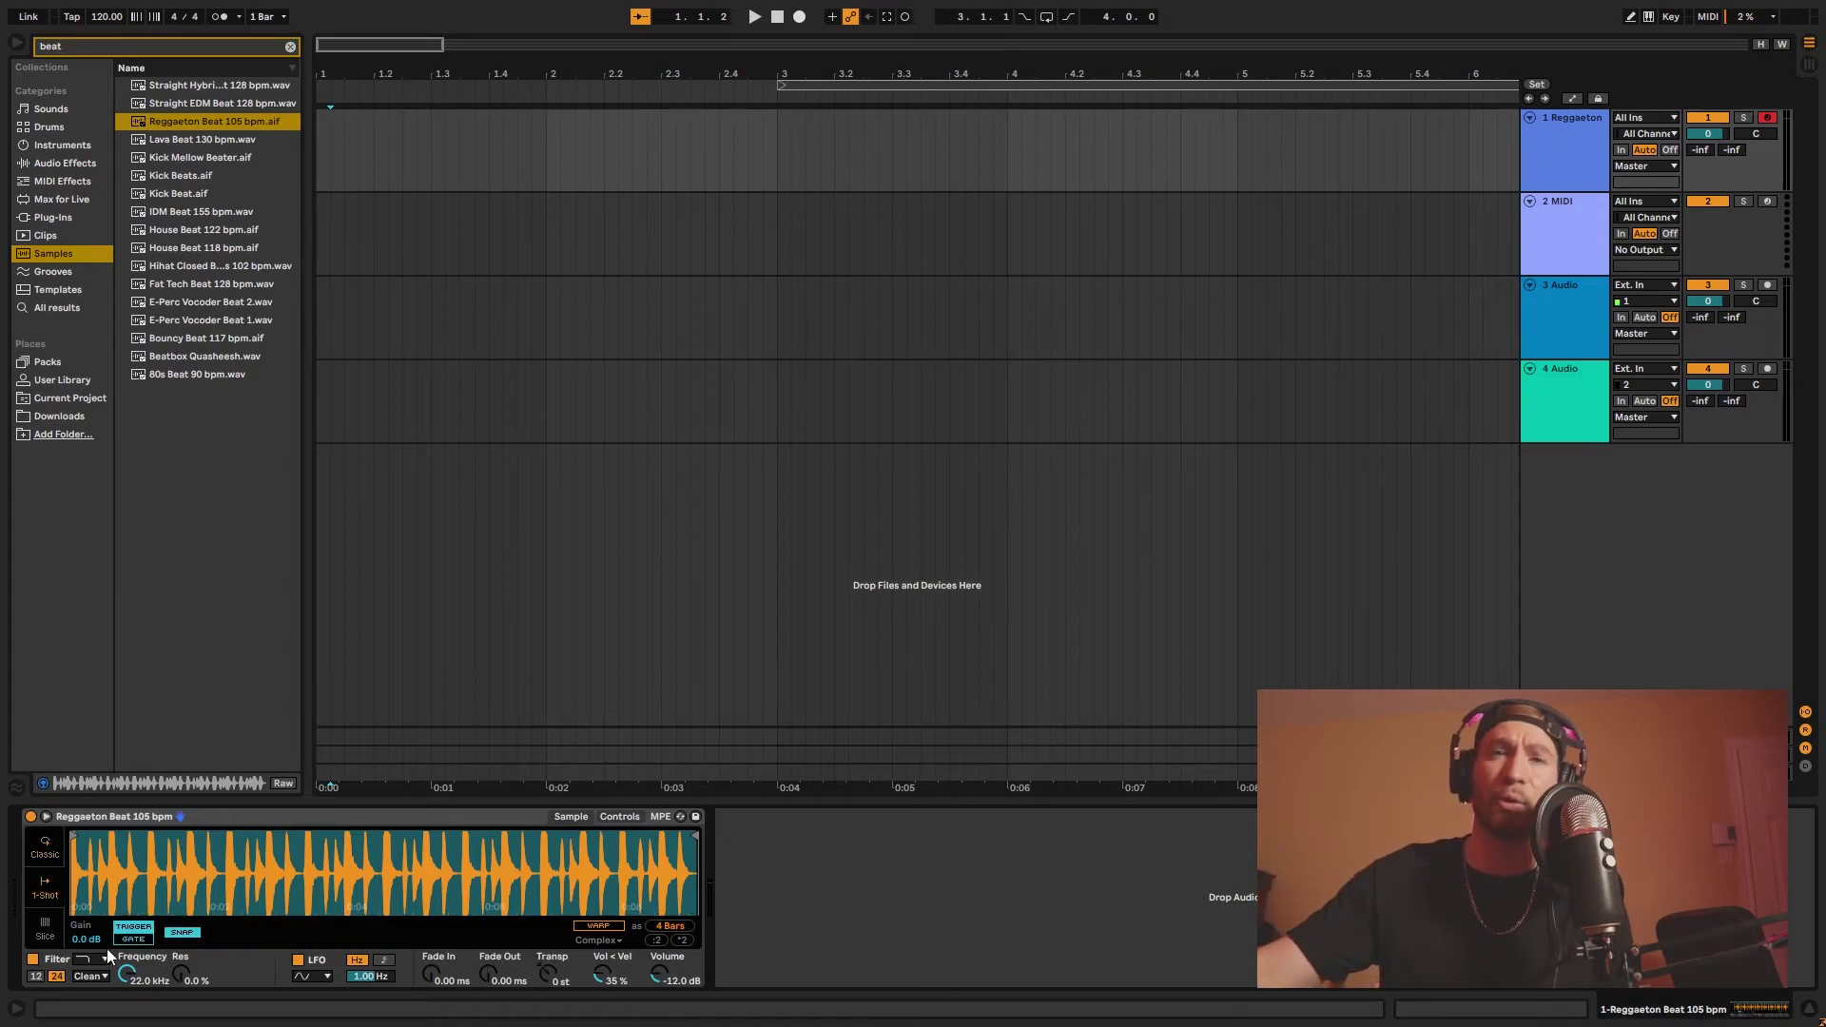